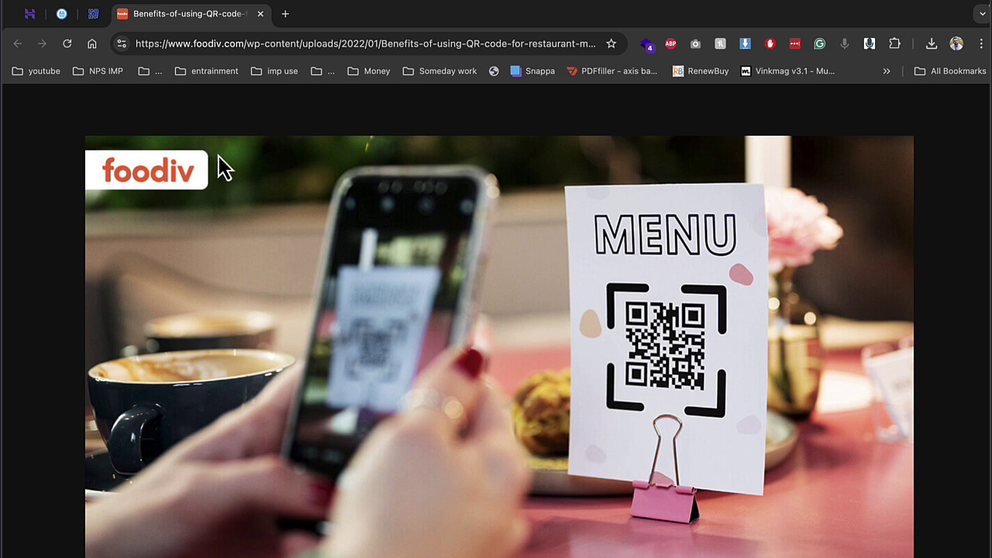
Step: Switch Chrome to the pinned 66qrmenu.com homepage tab
left_click(93, 14)
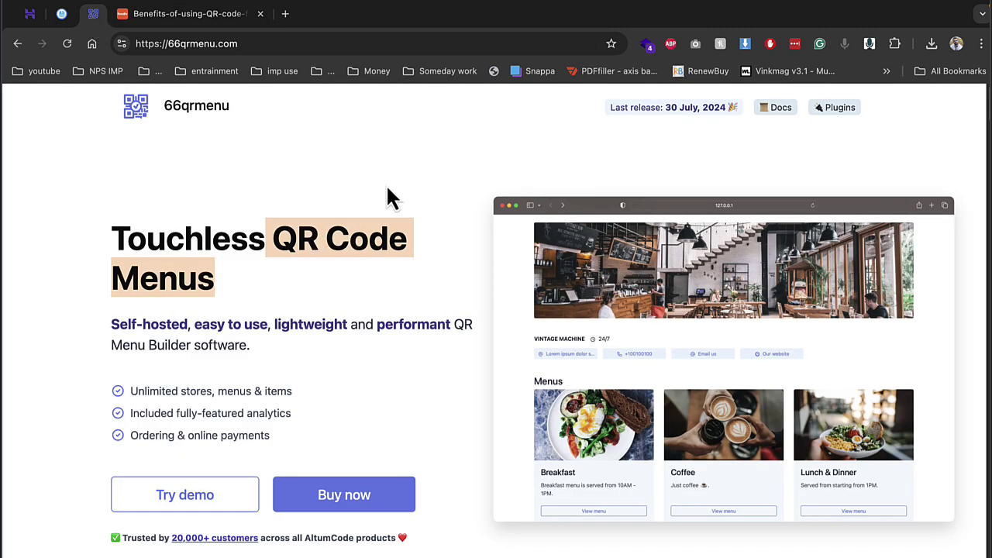
Step: Close the 66qrmenu homepage tab and the foodiv image tab
scroll(597, 341, "down", 1)
scroll(596, 339, "down", 1)
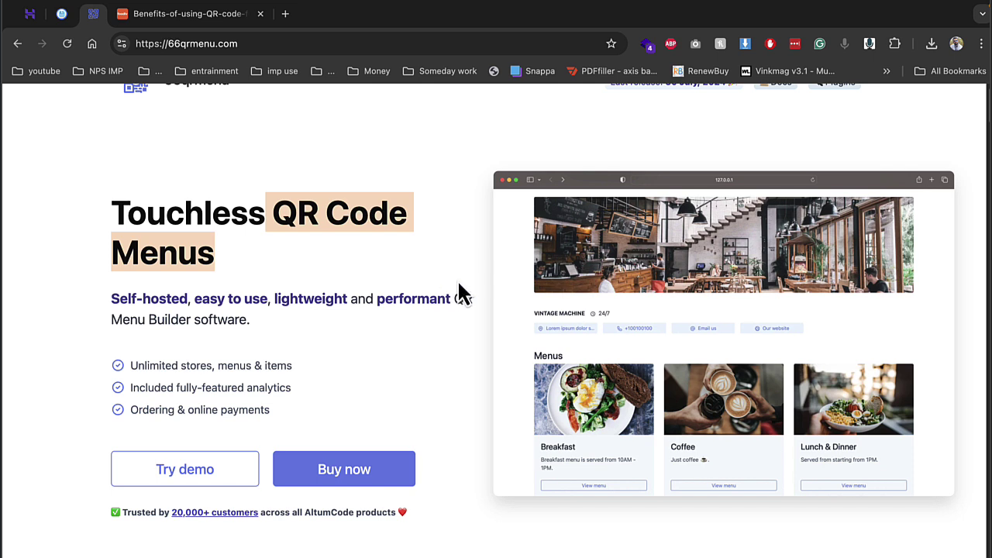
scroll(463, 329, "down", 1)
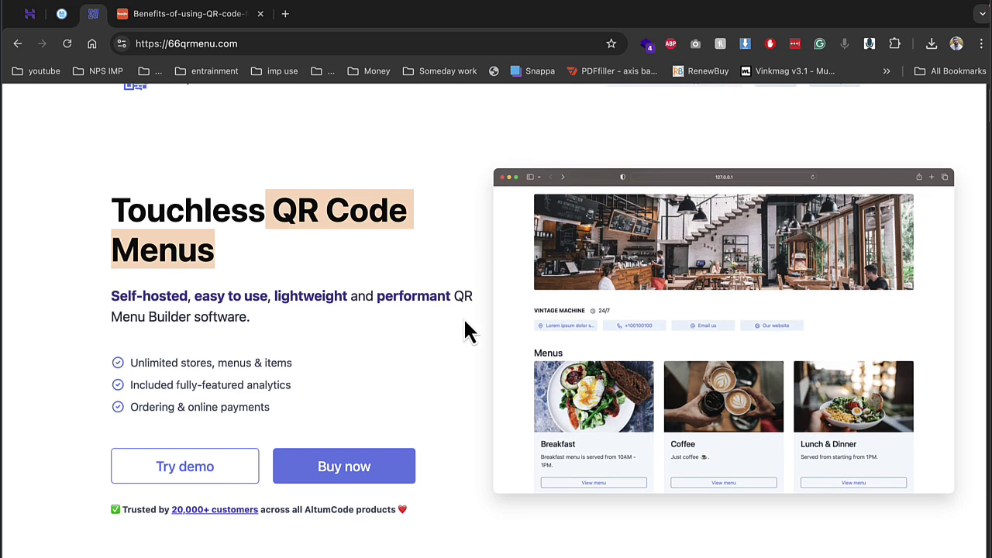
scroll(464, 329, "down", 1)
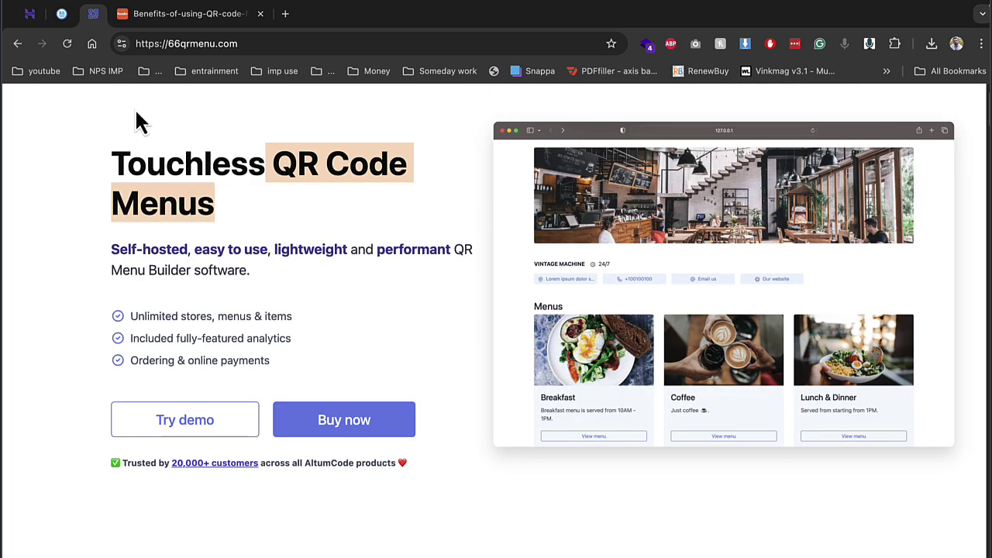
right_click(92, 13)
left_click(138, 183)
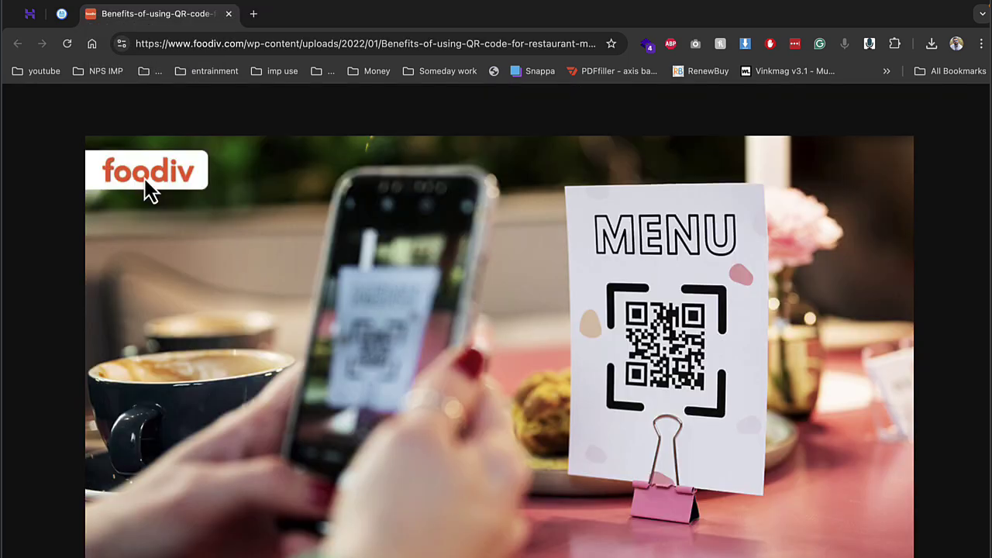
left_click(229, 14)
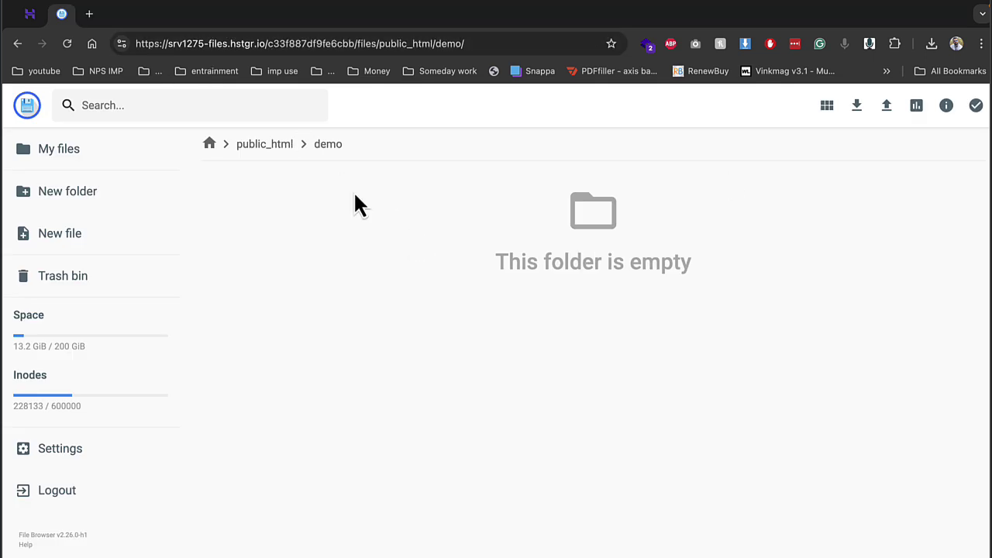
Step: Upload Archive.zip into public_html/demo, then return to the MySQL databases page
left_click(886, 105)
left_click(461, 376)
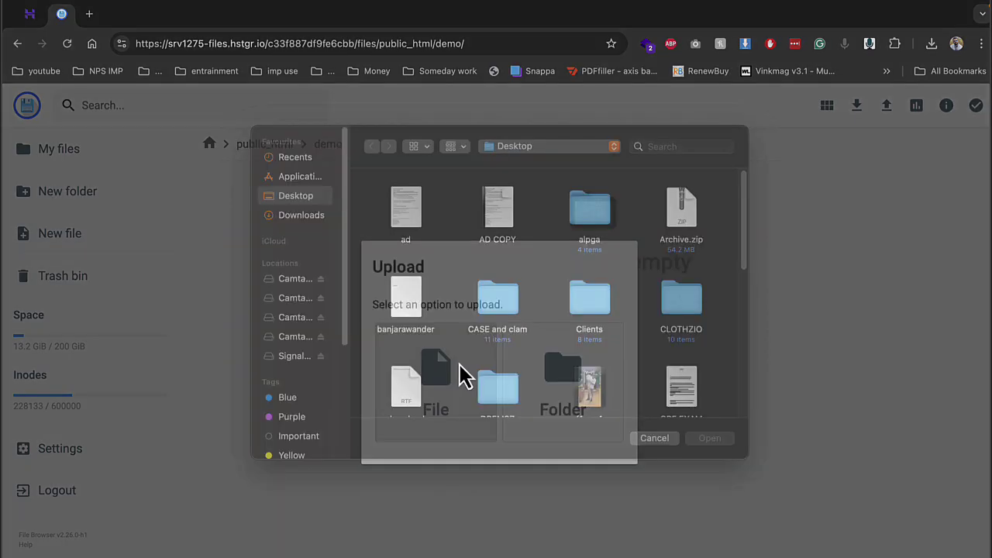
double_click(398, 325)
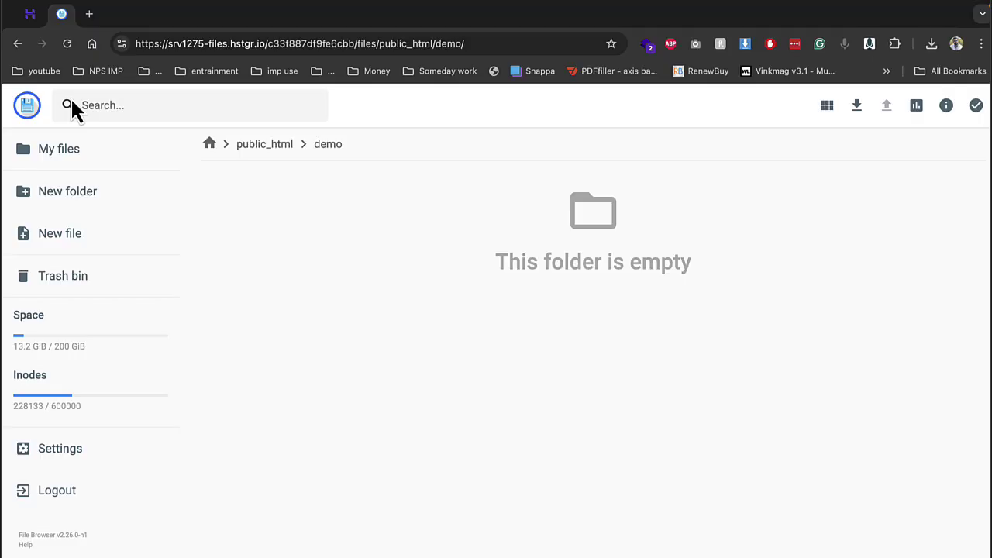
left_click(35, 22)
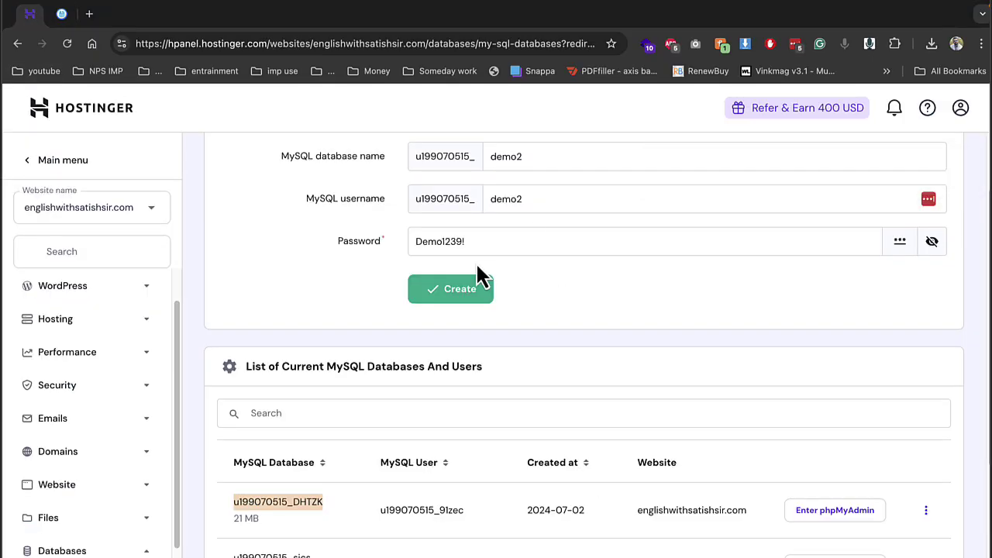
Step: Create the demo2 database and user, then go back to the demo folder listing
left_click(461, 289)
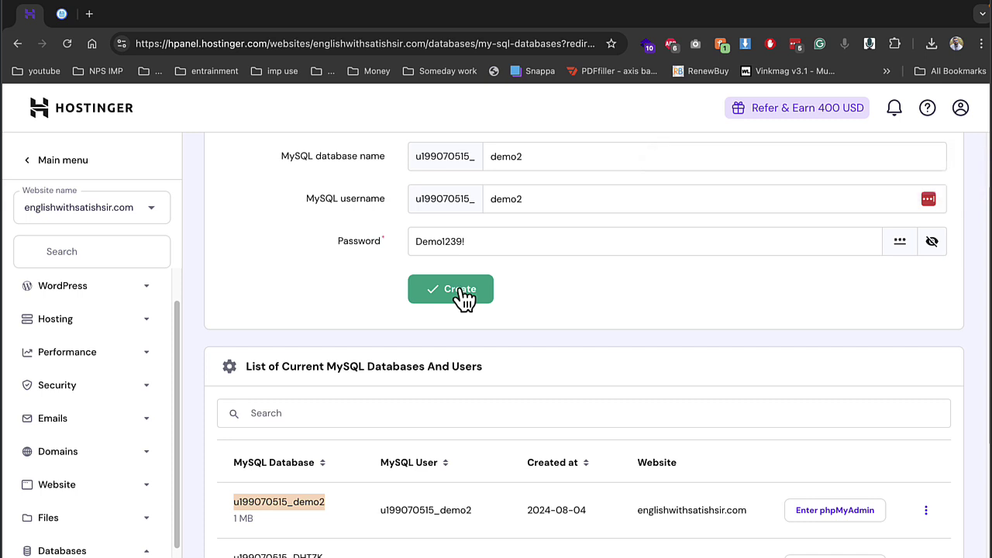
left_click(61, 16)
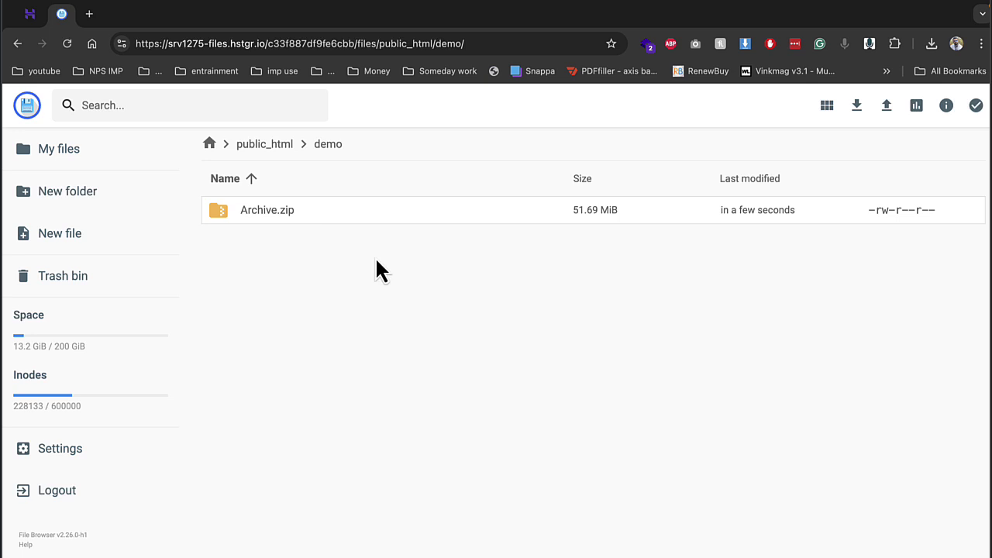
Step: Extract Archive.zip as 'demo' into the parent folder, adding app, install, plugins and config.php
right_click(301, 210)
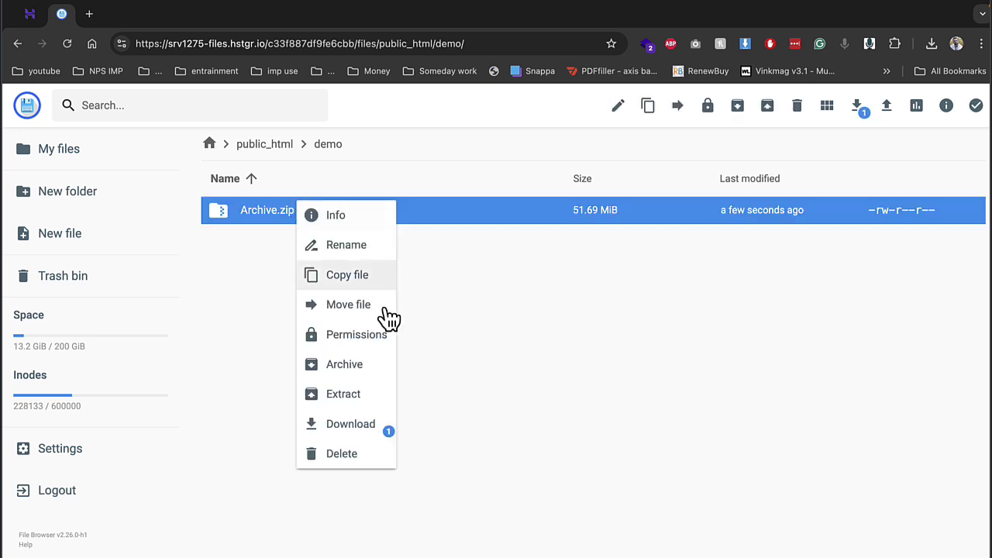
left_click(371, 392)
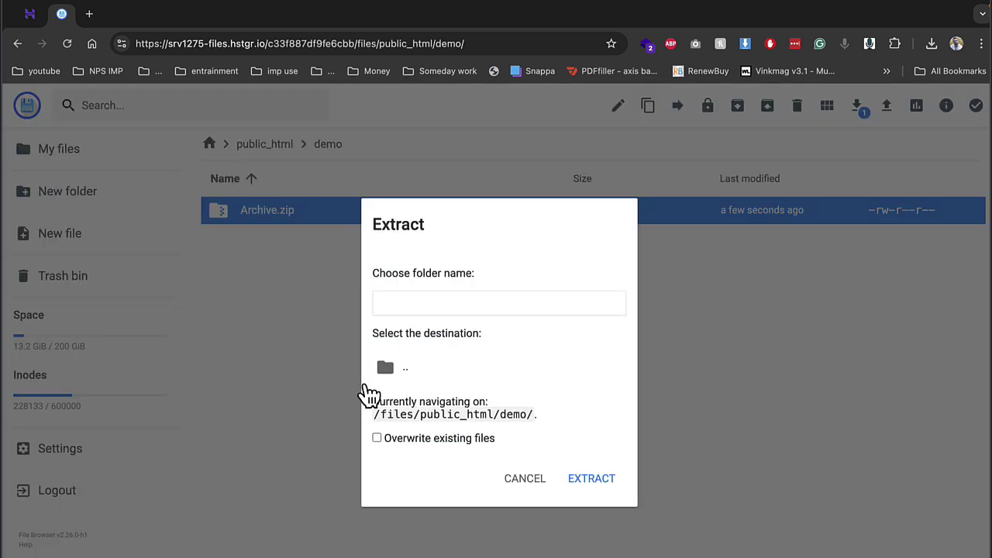
left_click(401, 301)
type("demo")
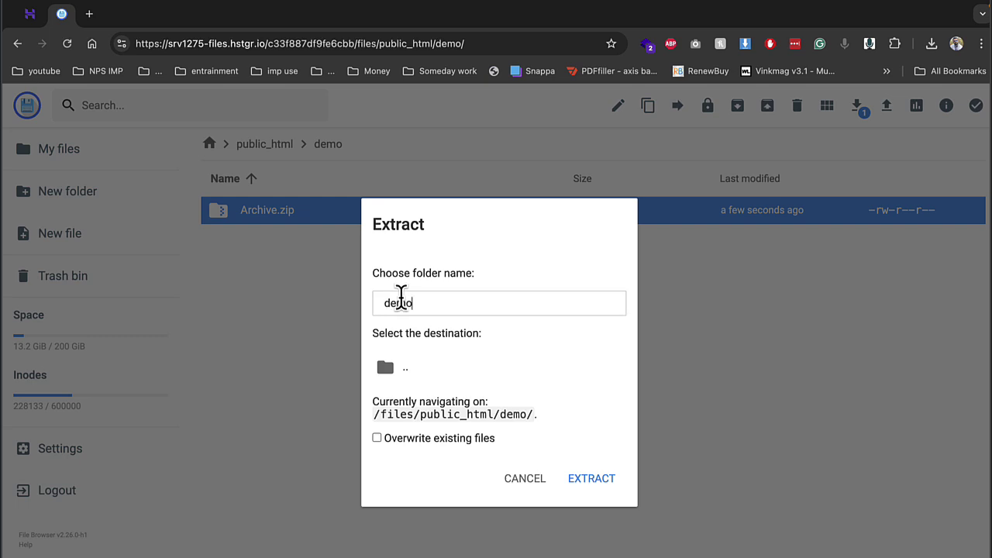
left_click(406, 380)
left_click(608, 488)
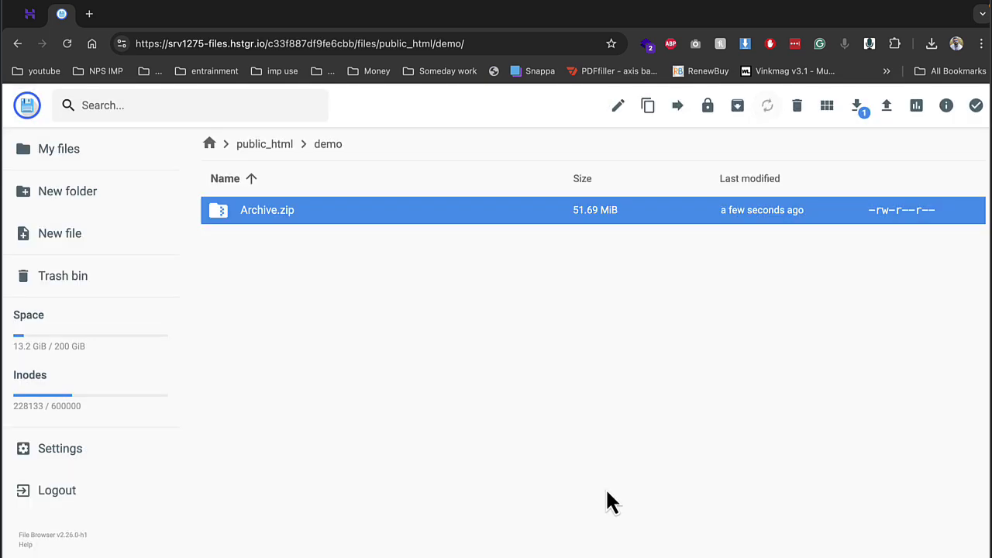
left_click(31, 14)
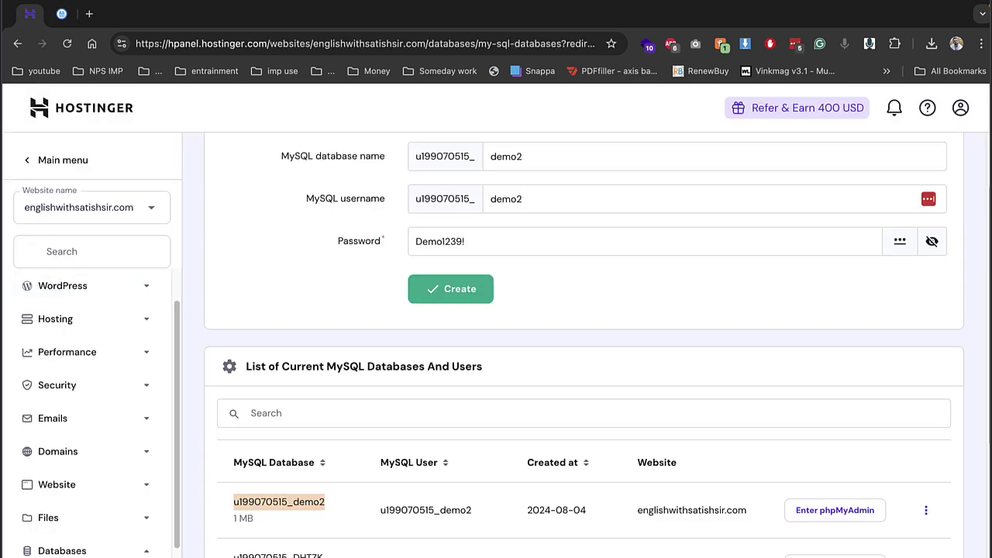
left_click(63, 14)
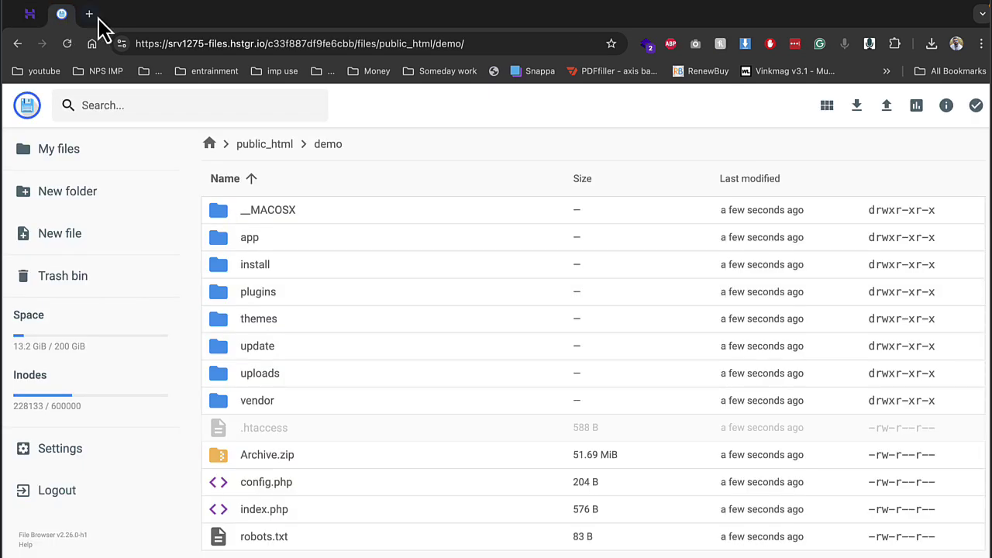
Step: Load the demo subdomain's /install page in a new tab
left_click(89, 14)
type("de")
key("Return")
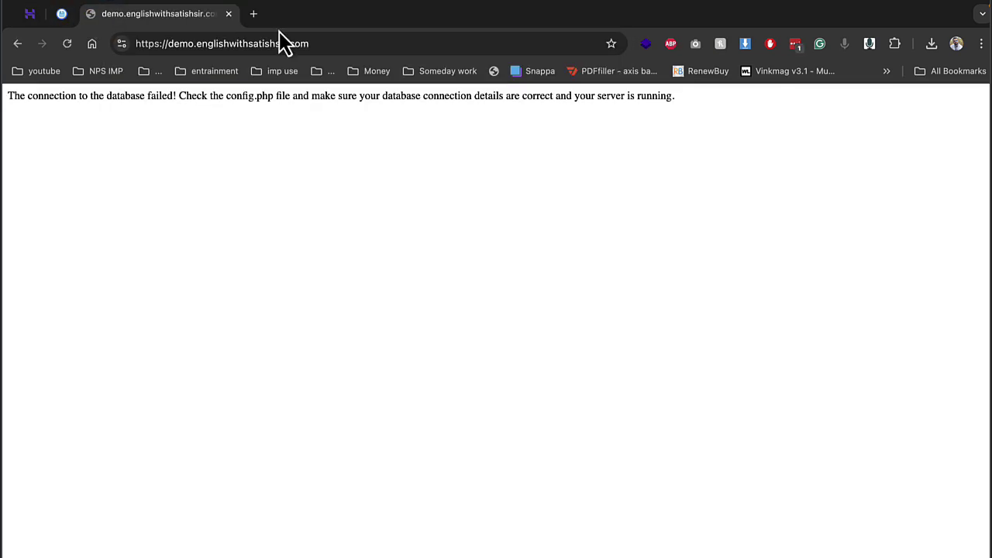
left_click(339, 45)
left_click(339, 44)
type("/install")
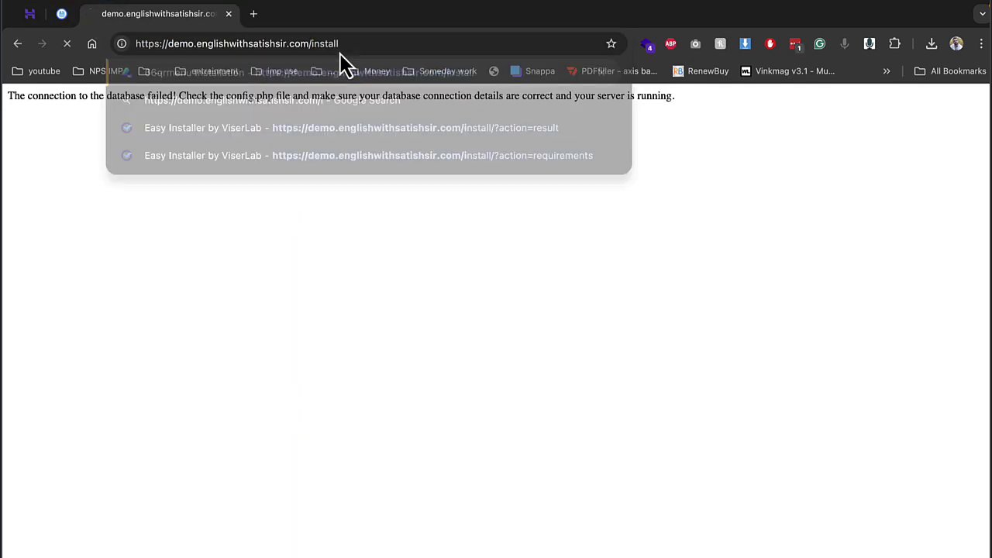
key("Return")
Step: Start the installation and submit the demo2 database name, username and password
left_click(600, 379)
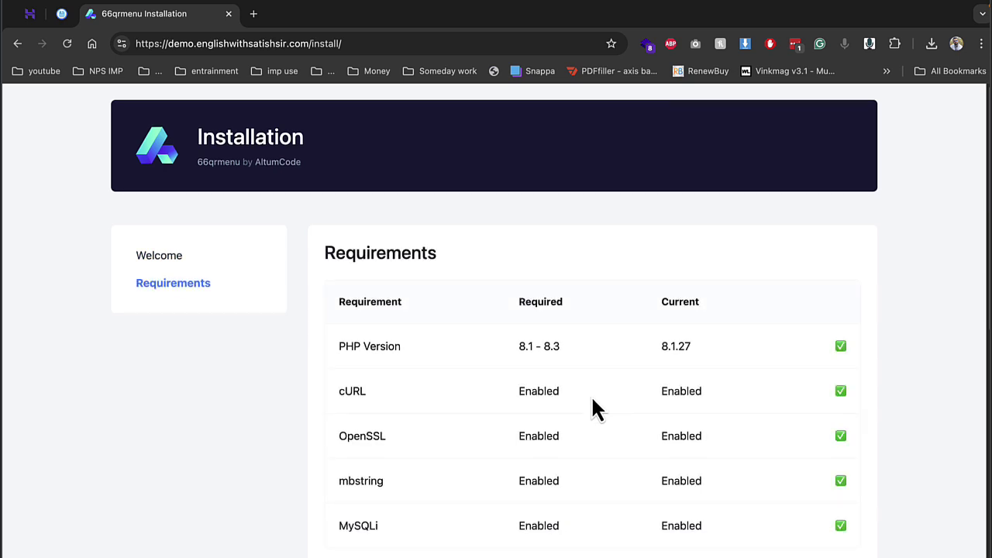
scroll(594, 410, "down", 10)
scroll(721, 546, "down", 10)
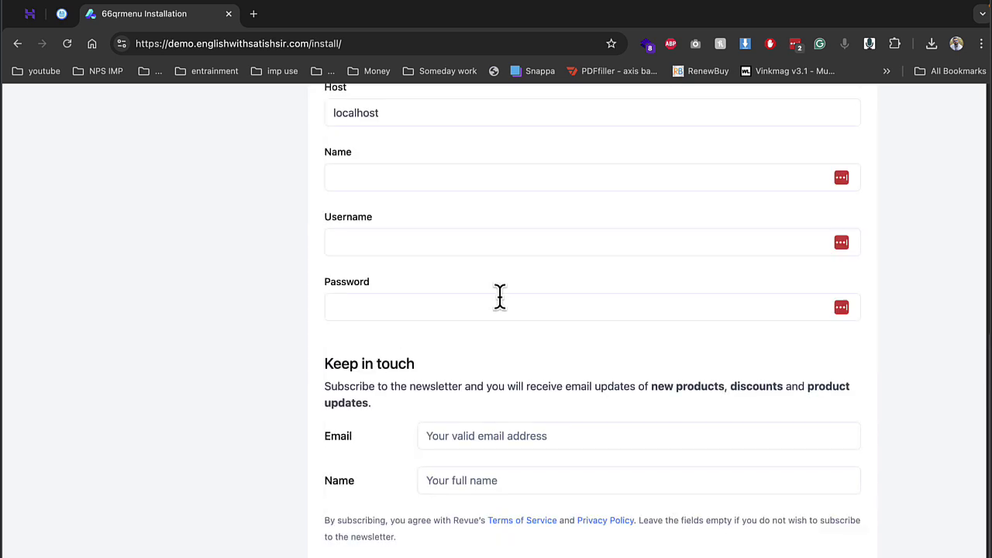
scroll(499, 297, "up", 1)
left_click(365, 181)
type("u199000515_demo2")
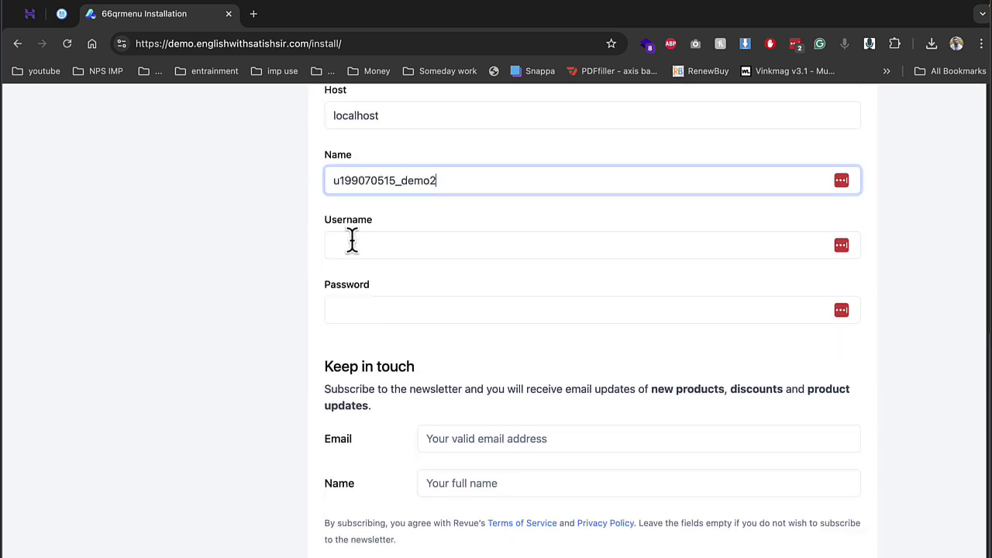
left_click(350, 244)
key("super+v")
left_click(348, 307)
type("ad")
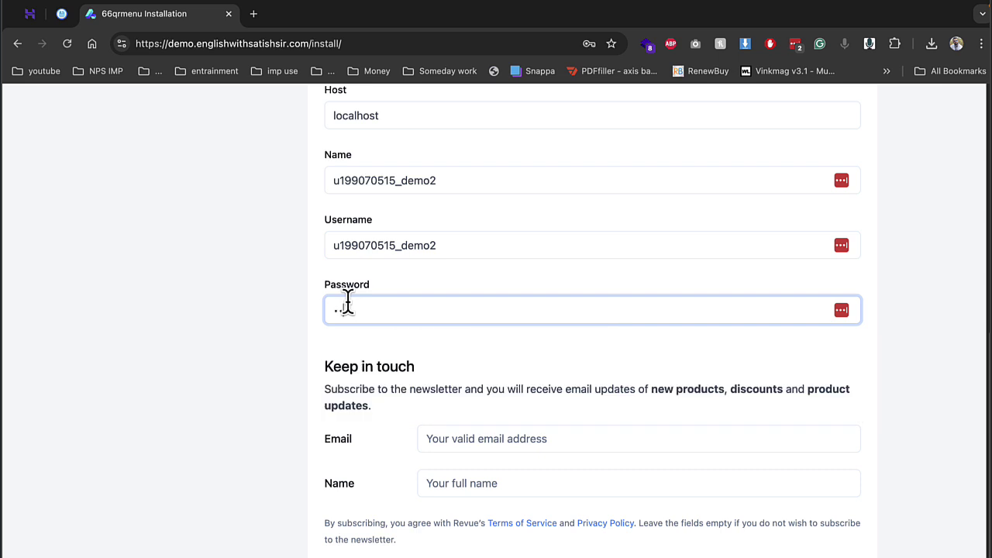
type("n123")
key("Return")
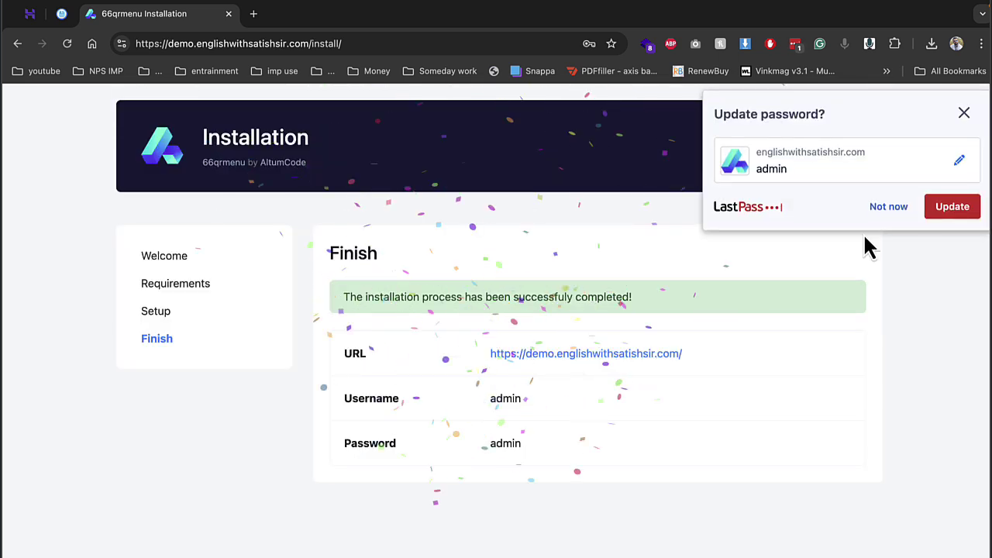
Step: Dismiss the password manager prompt and open the installed demo site in a new tab
left_click(859, 218)
right_click(602, 359)
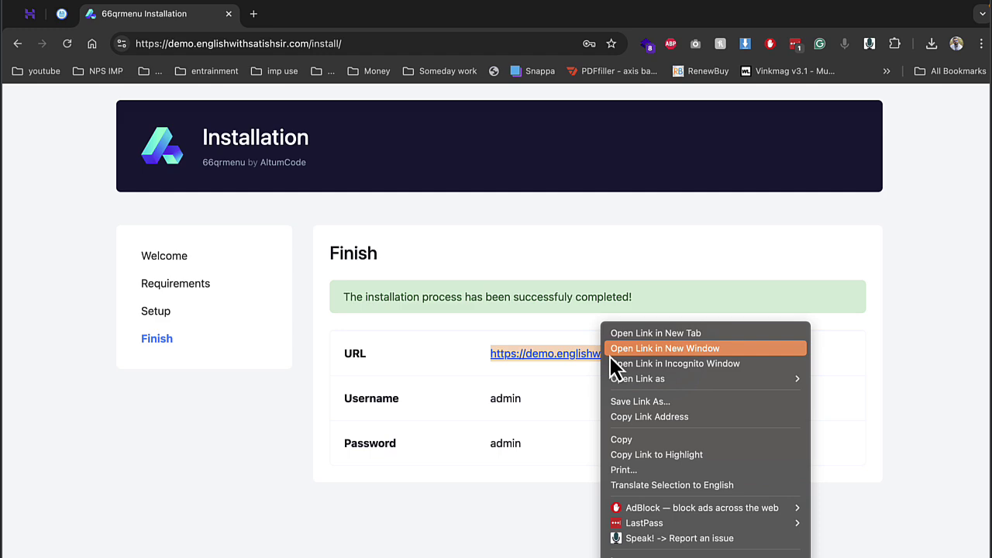
left_click(625, 338)
left_click(229, 14)
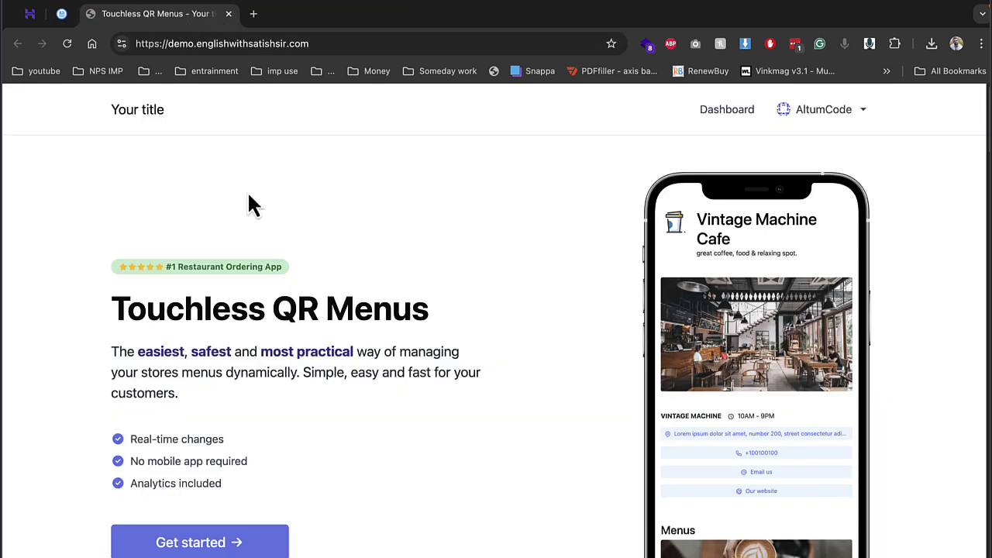
scroll(625, 318, "down", 10)
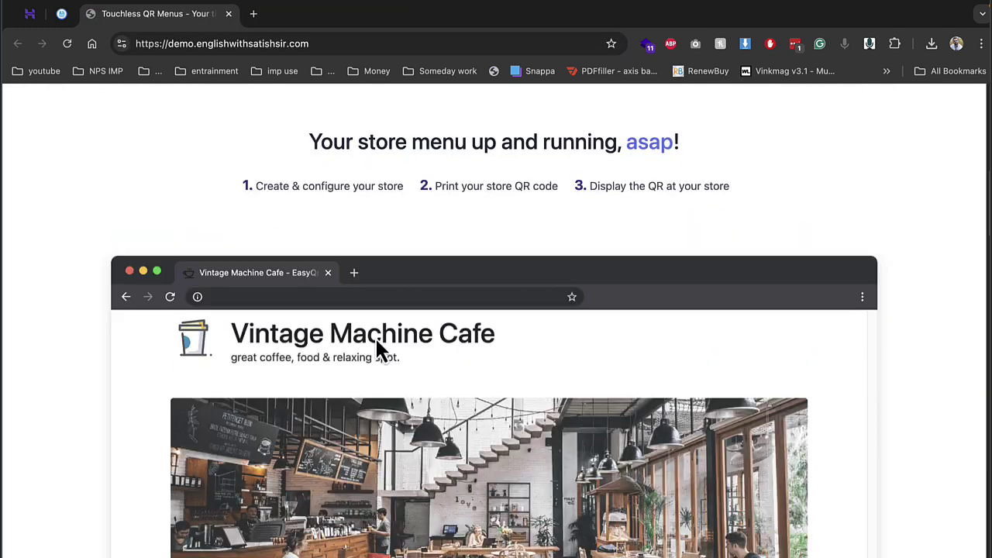
scroll(256, 345, "down", 2)
scroll(354, 350, "down", 4)
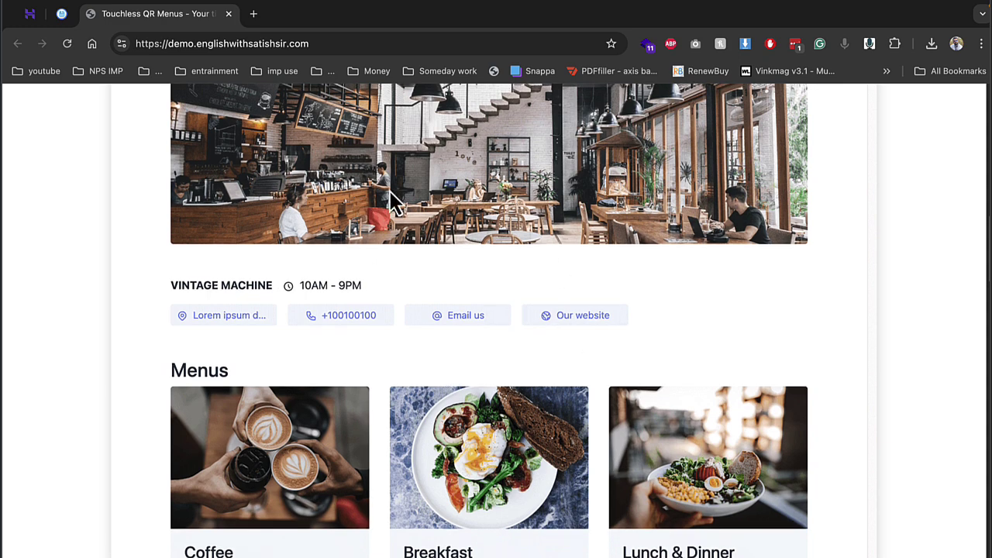
mouse_move(393, 198)
left_mouse_down()
mouse_move(591, 206)
mouse_move(508, 202)
left_mouse_up()
scroll(624, 259, "up", 3)
scroll(266, 337, "down", 5)
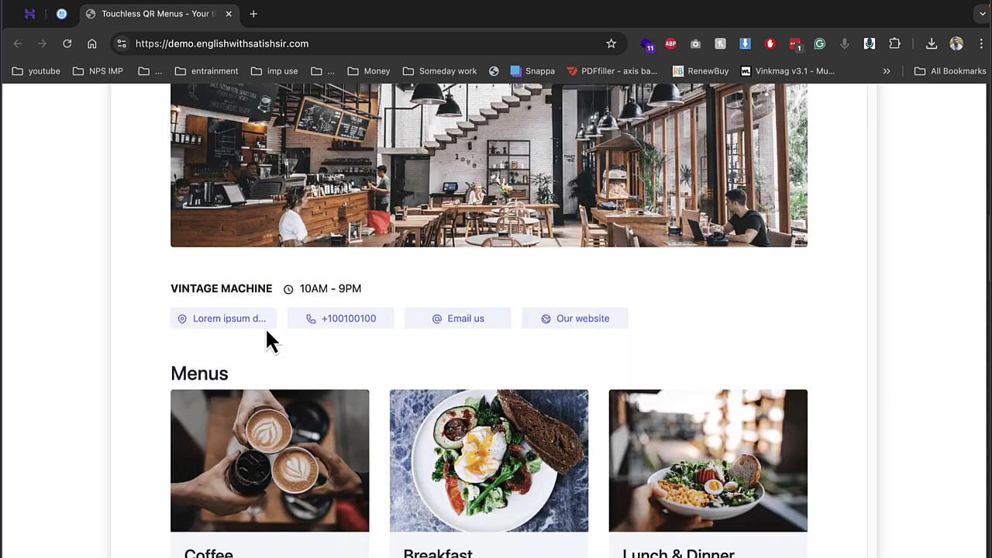
scroll(591, 348, "down", 4)
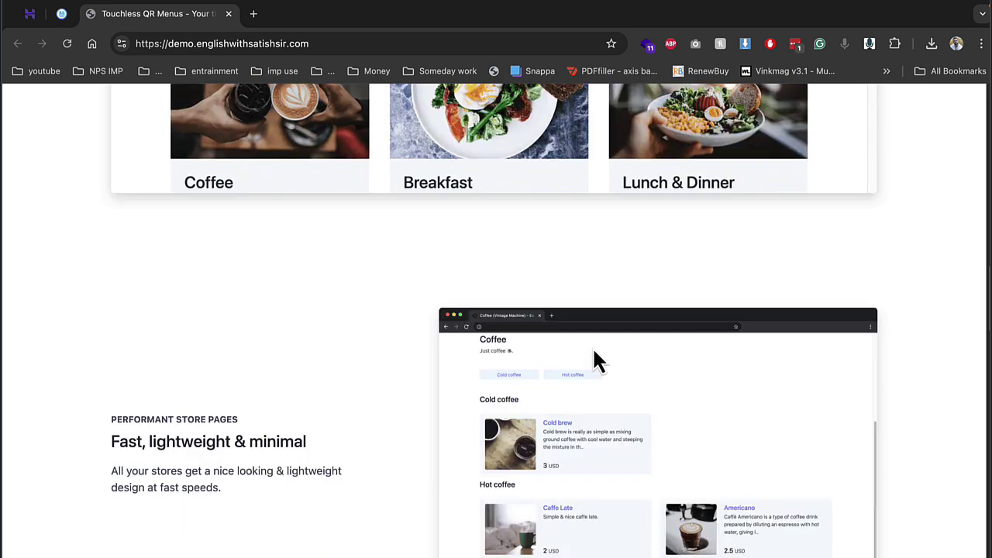
scroll(518, 344, "down", 1)
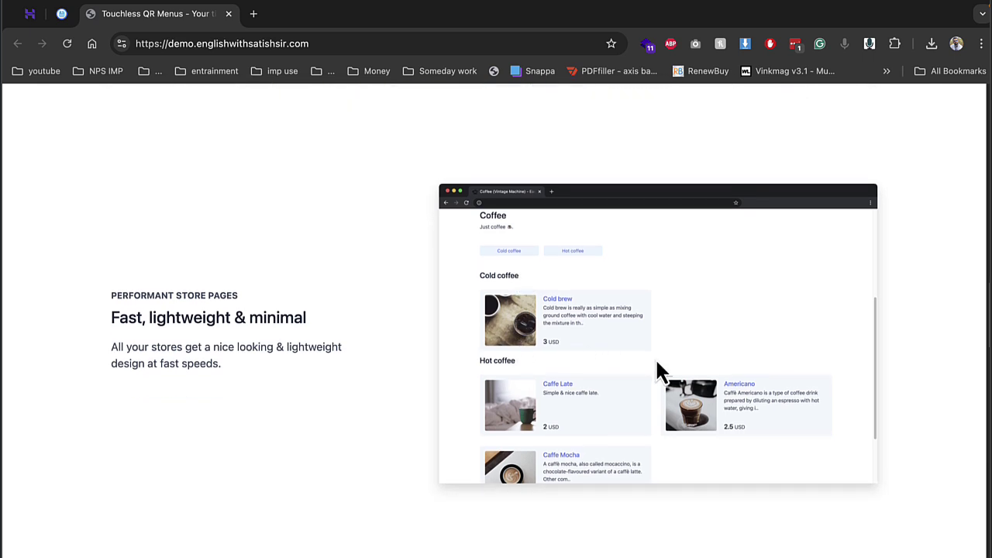
scroll(551, 337, "down", 3)
scroll(553, 349, "down", 3)
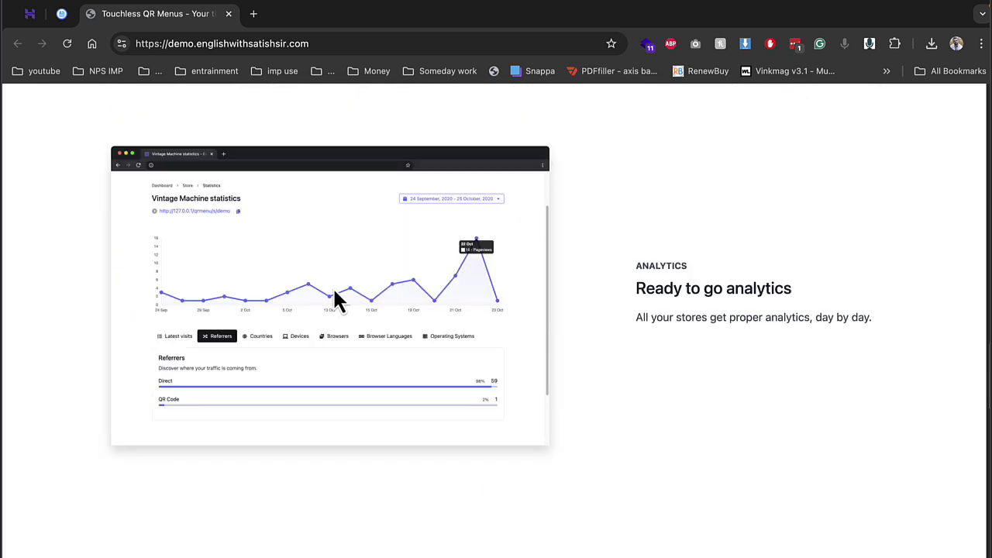
scroll(579, 274, "down", 4)
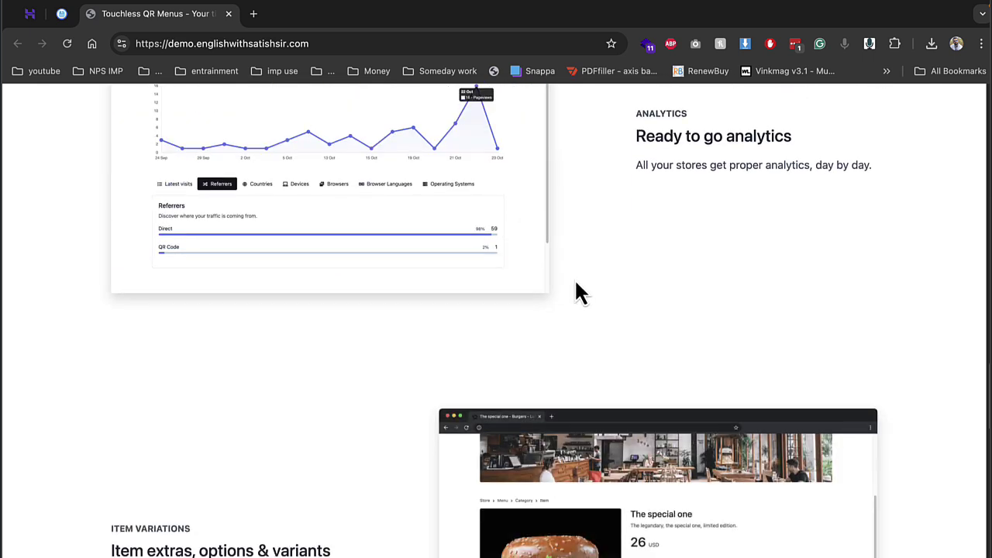
scroll(576, 280, "down", 1)
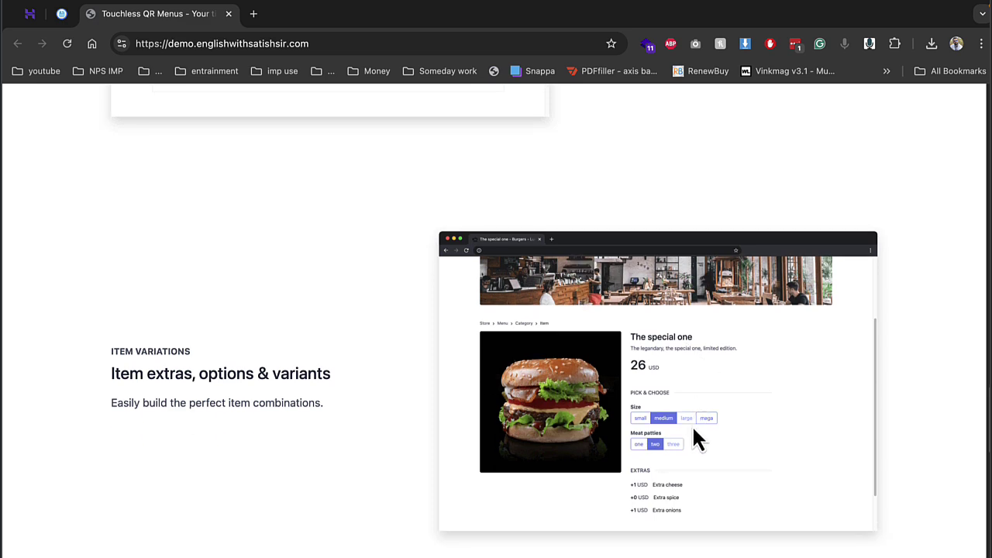
scroll(692, 434, "down", 6)
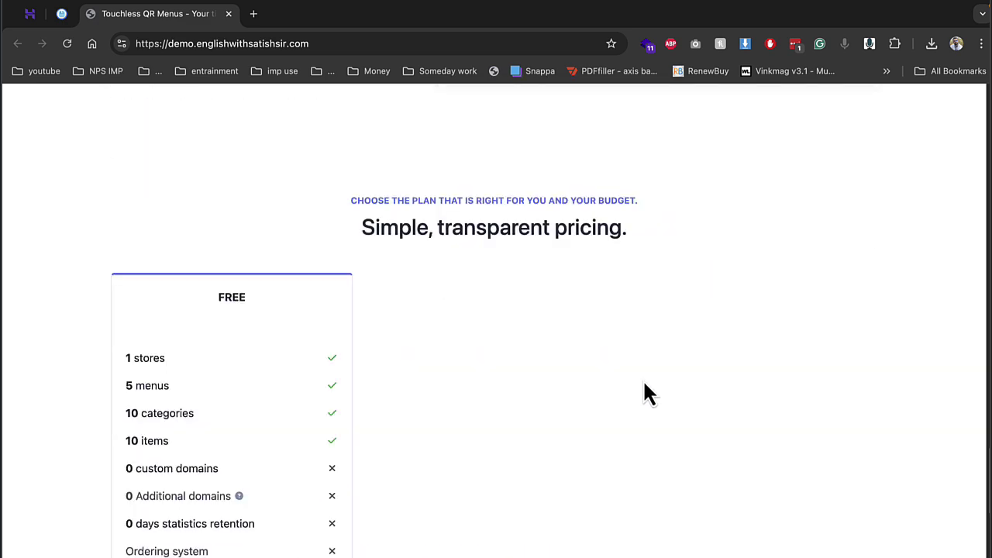
scroll(208, 287, "down", 3)
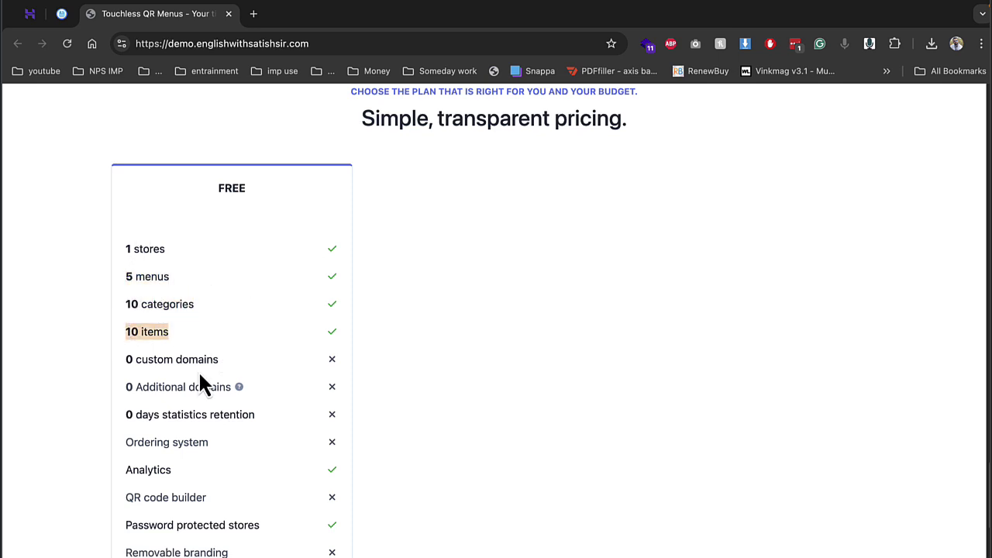
left_click_drag(158, 443, 375, 459)
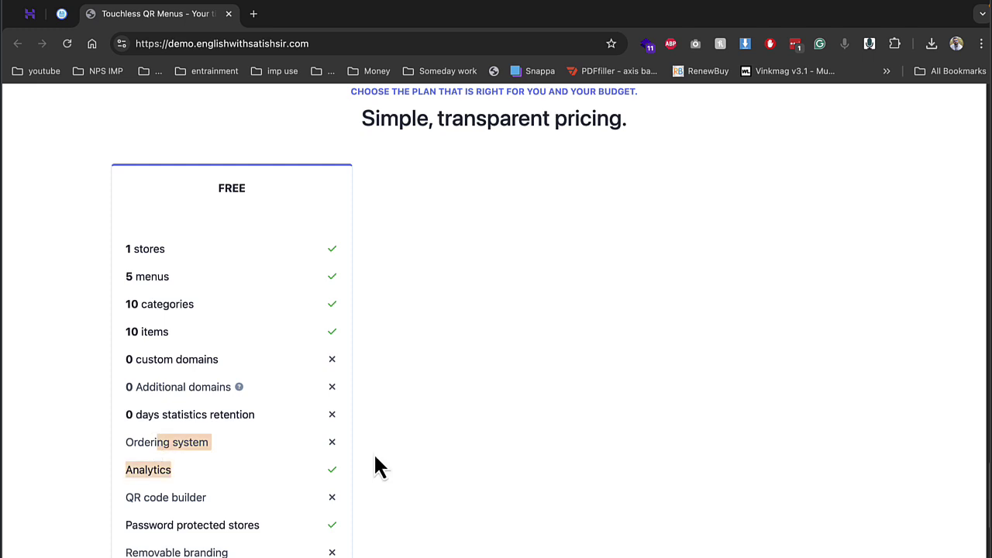
scroll(698, 395, "up", 20)
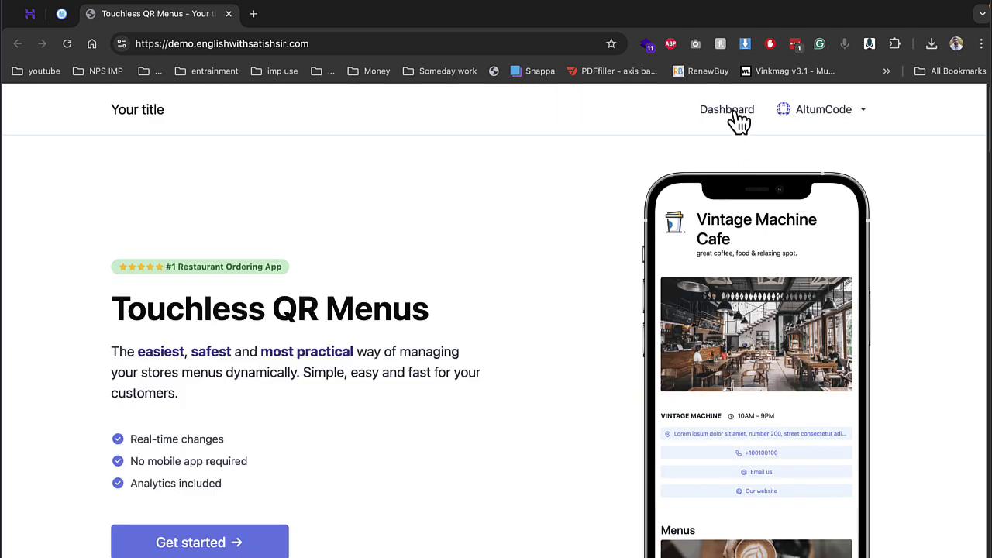
Step: Open the user dashboard and the Vintage Machine store page in a new tab
left_click(735, 118)
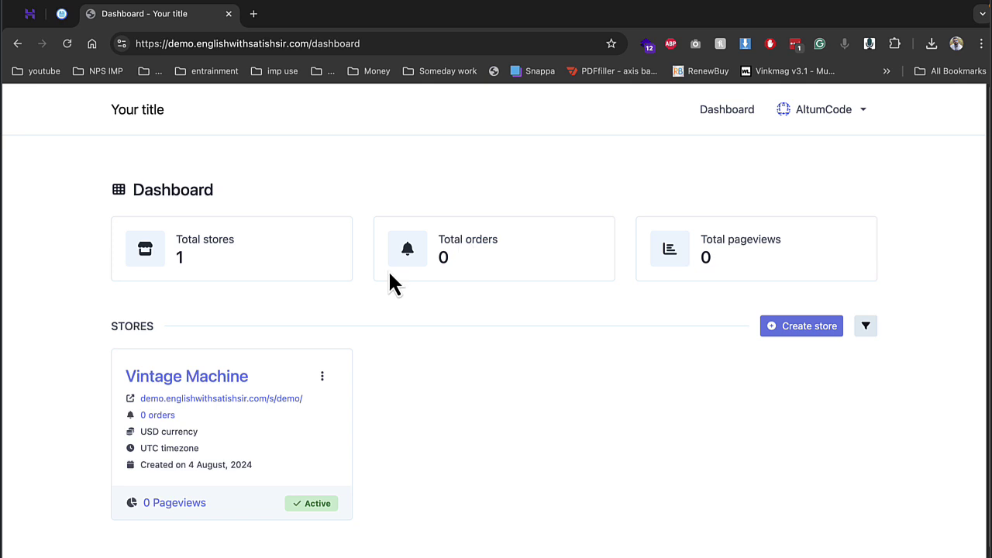
left_click(223, 399)
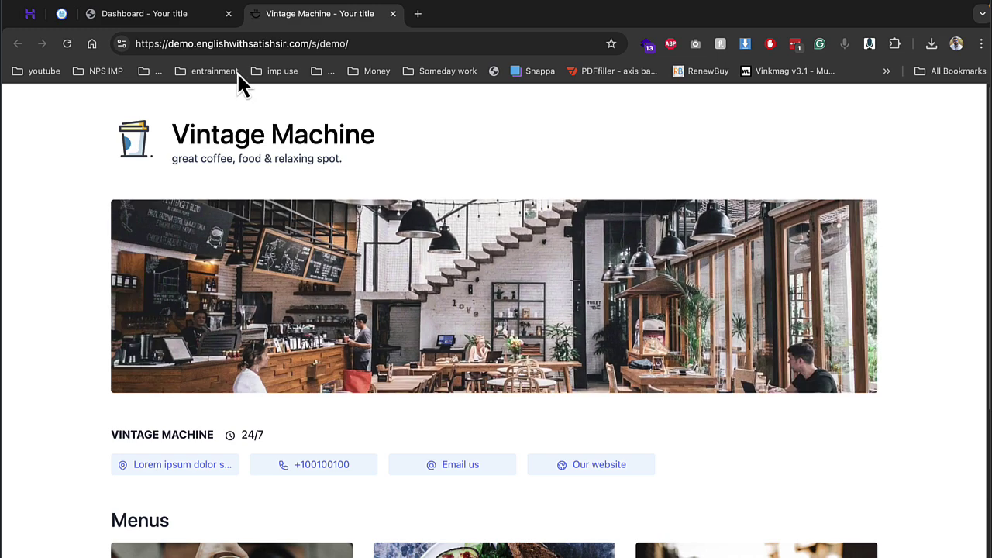
left_click(193, 14)
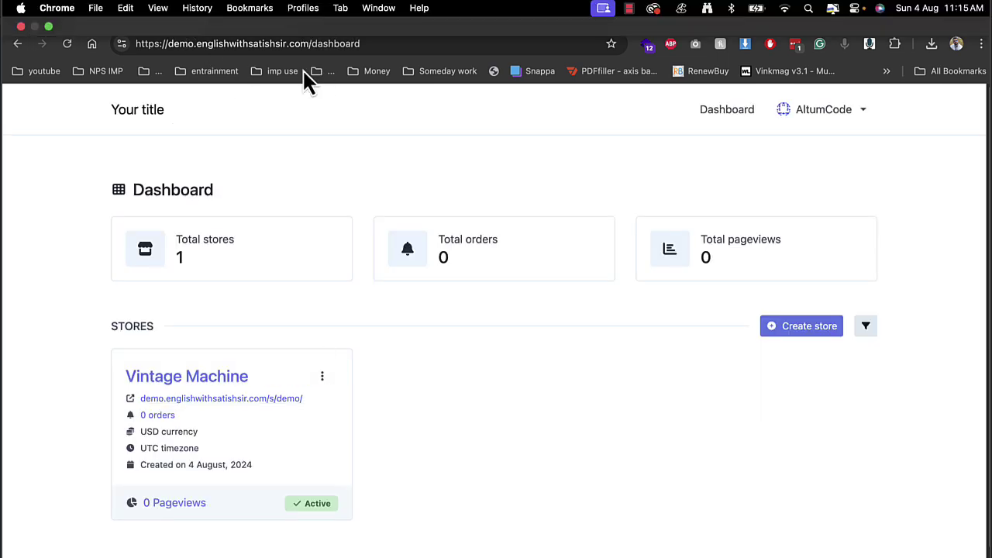
left_click(320, 14)
Step: Browse the store's Coffee menu, viewing the Caffe Late and Americano items
scroll(421, 487, "down", 5)
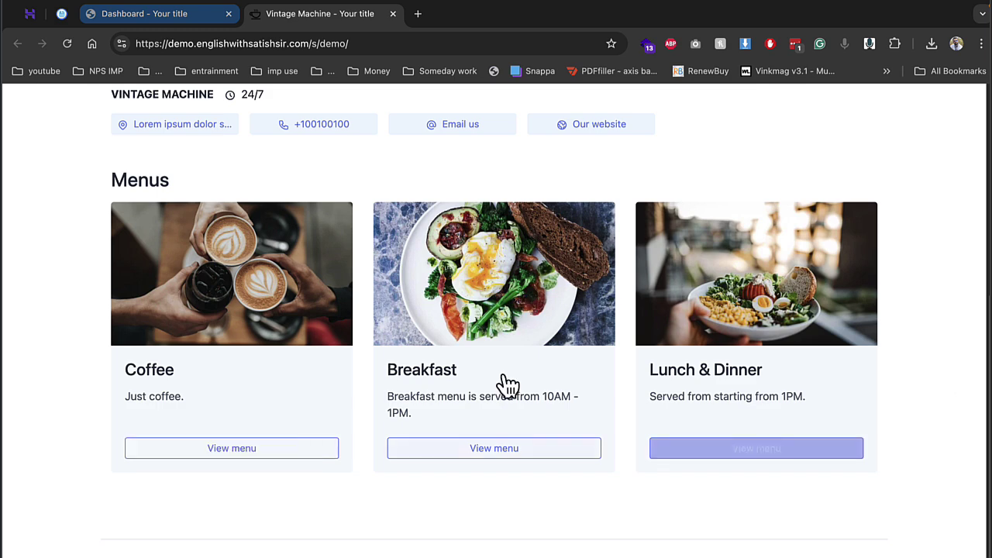
left_click(321, 288)
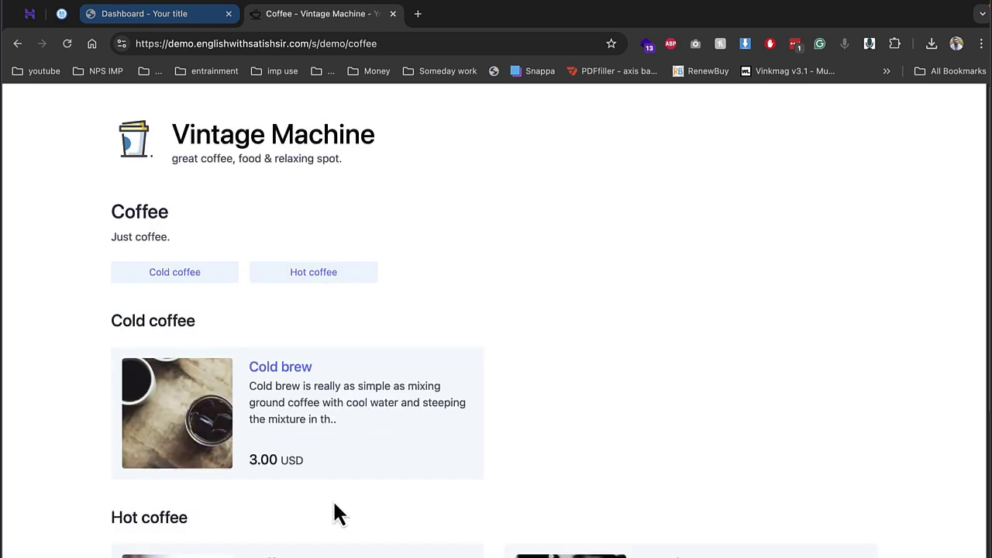
scroll(333, 514, "down", 2)
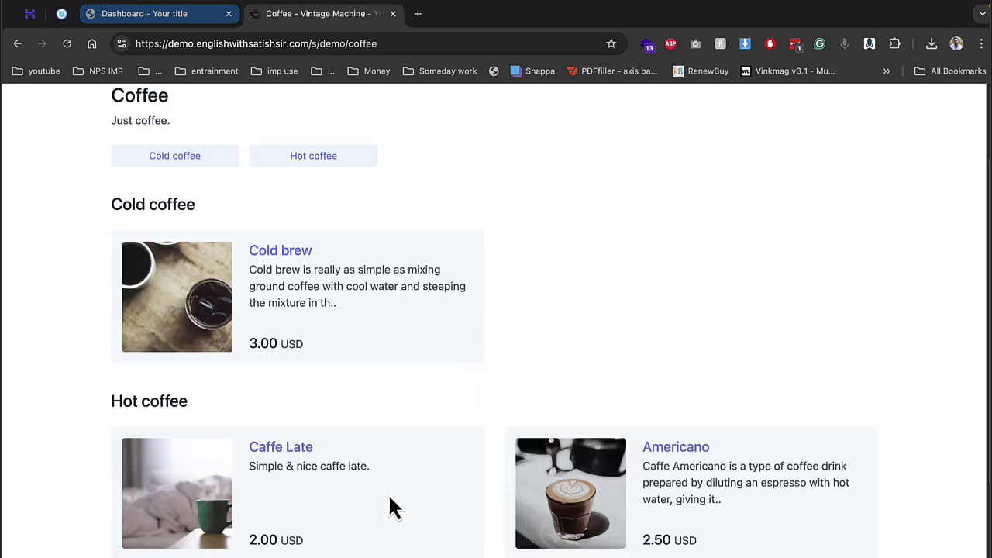
left_click(293, 449)
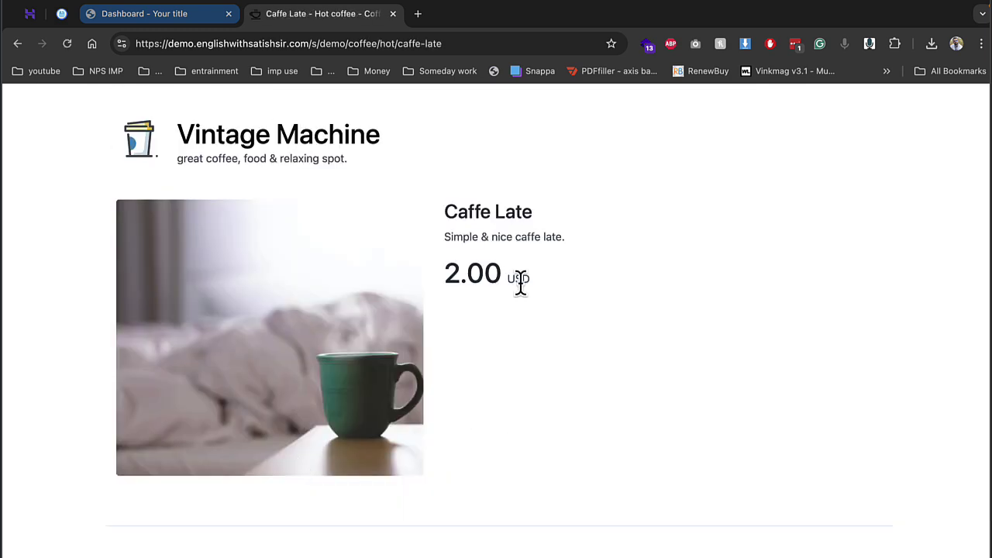
left_click(18, 43)
left_click(673, 448)
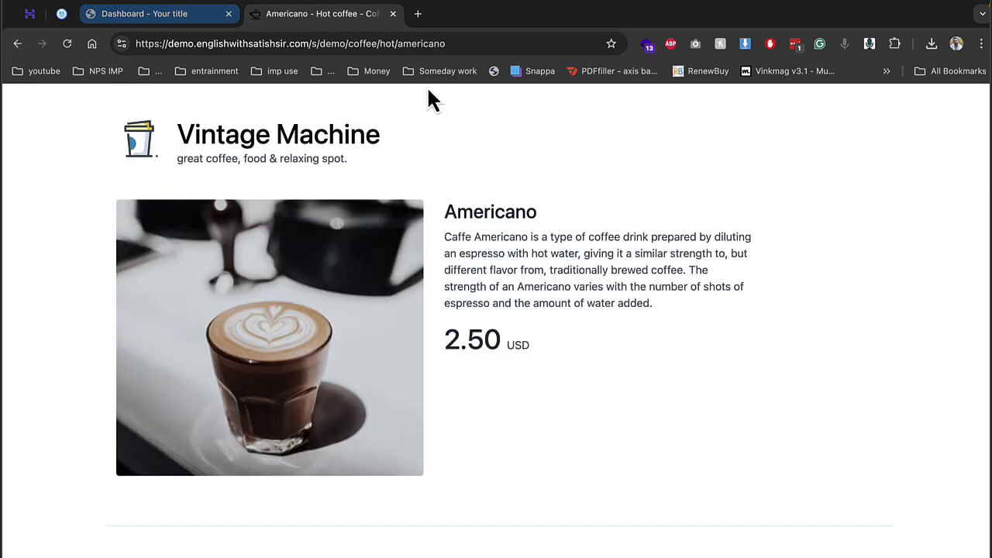
Step: Close the store tab and go to the admin panel from the account menu
left_click(393, 13)
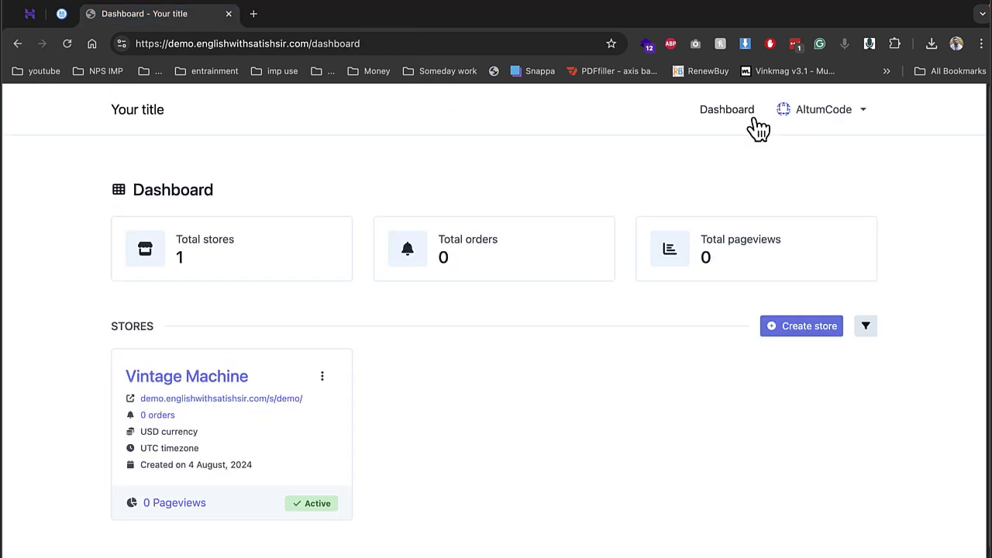
left_click(838, 116)
left_click(824, 150)
Step: Check the single admin account in the Users list, then open Settings - Main
left_click(166, 233)
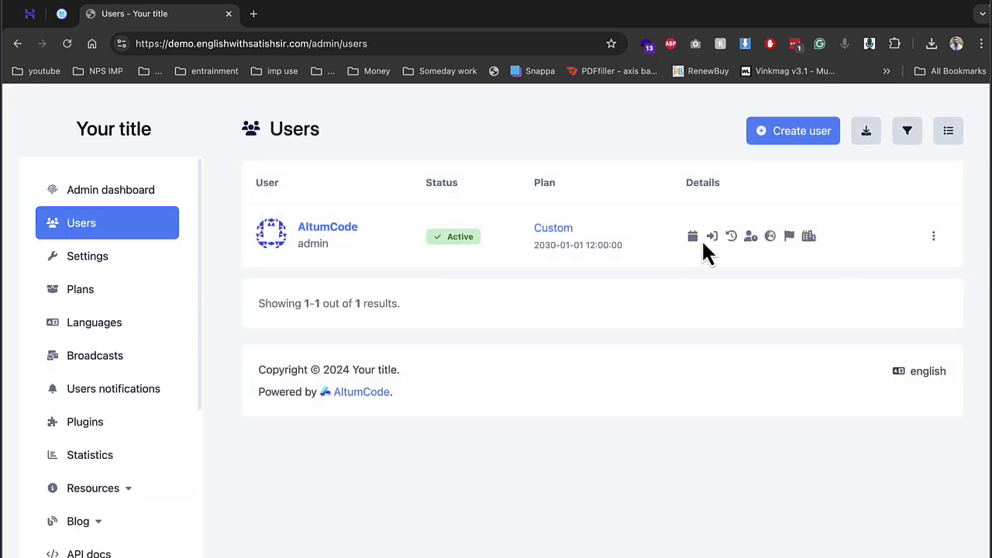
mouse_move(710, 238)
left_click(145, 268)
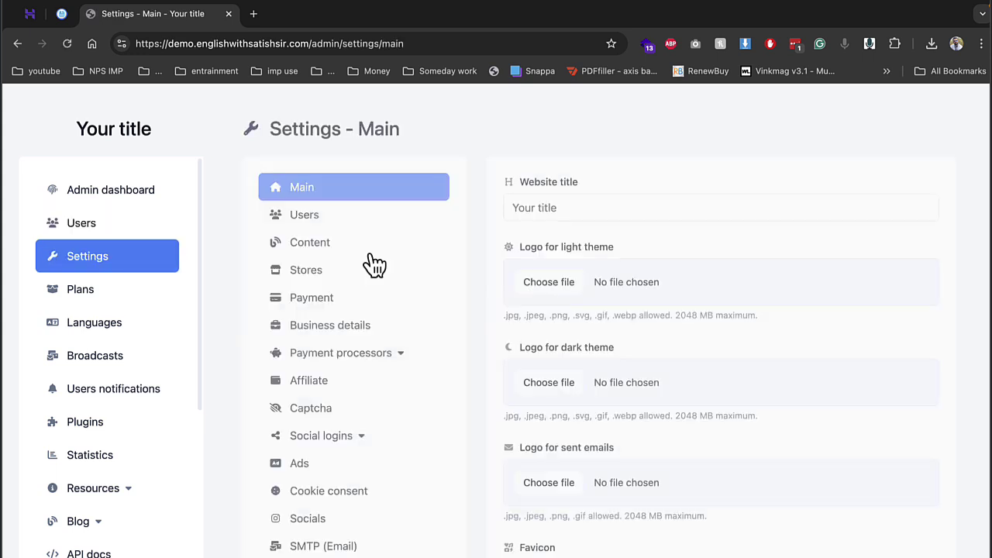
Step: Change the website title to 'qr plus', set the QR PLUS image as logo, and save
left_click(541, 220)
key("super+a")
type("qr ")
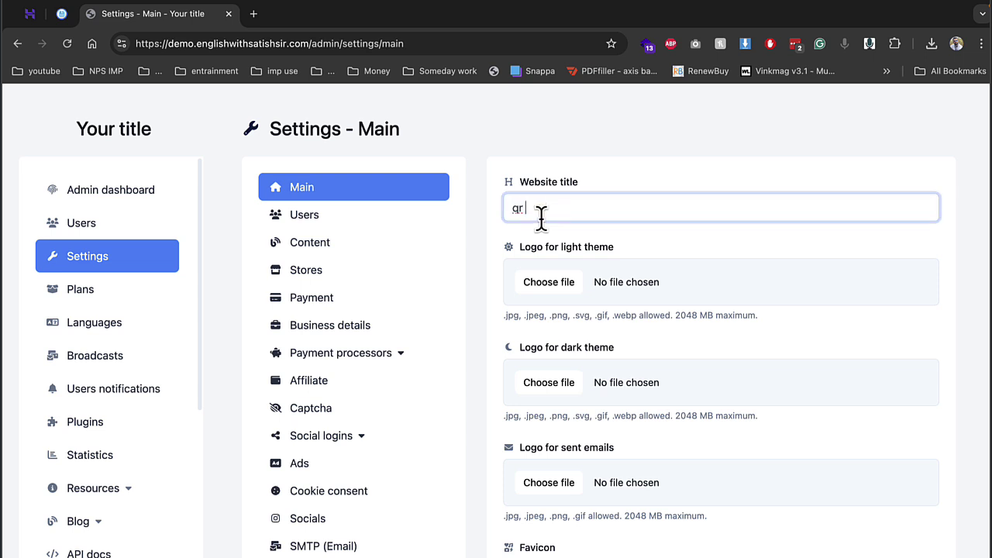
type("plus")
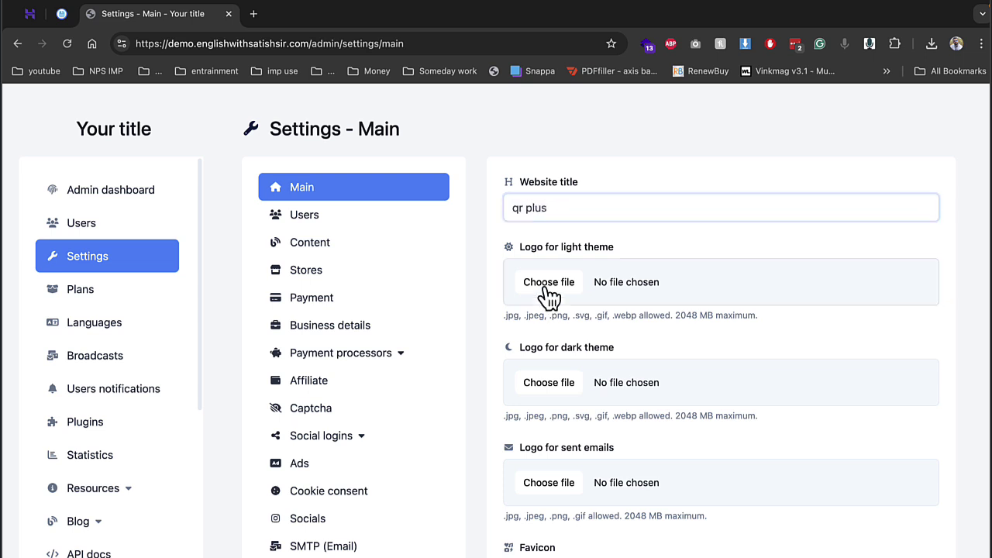
left_click(543, 291)
double_click(505, 312)
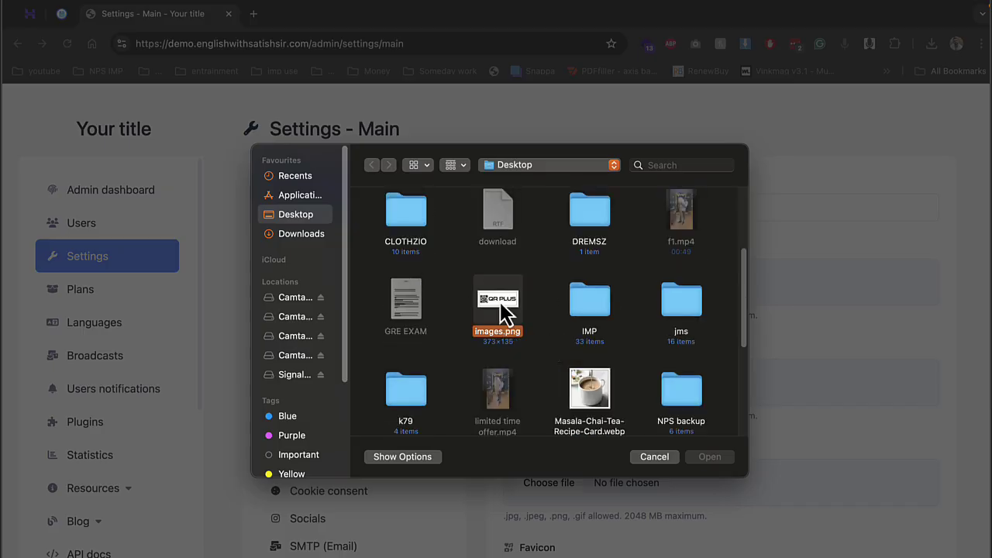
scroll(624, 419, "down", 10)
scroll(597, 434, "down", 10)
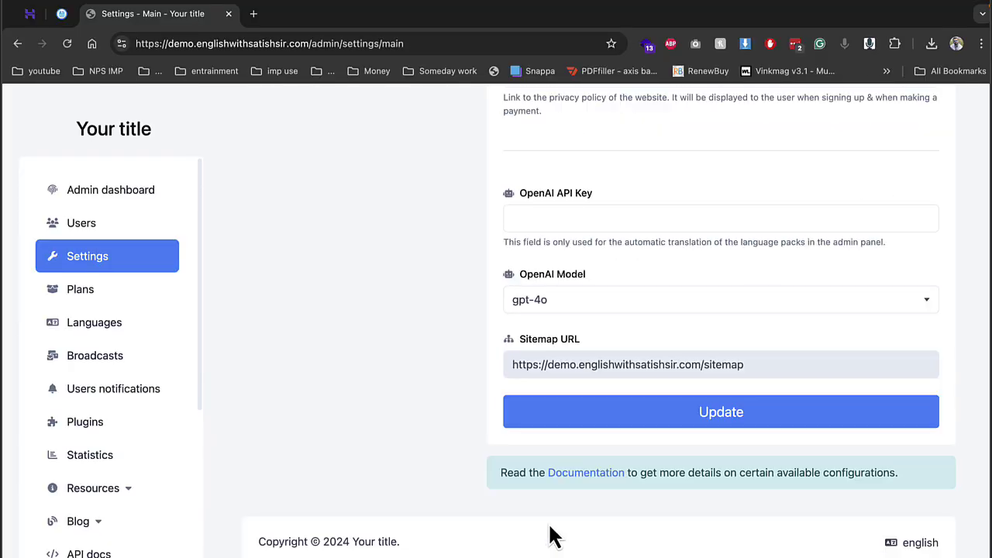
left_click(589, 424)
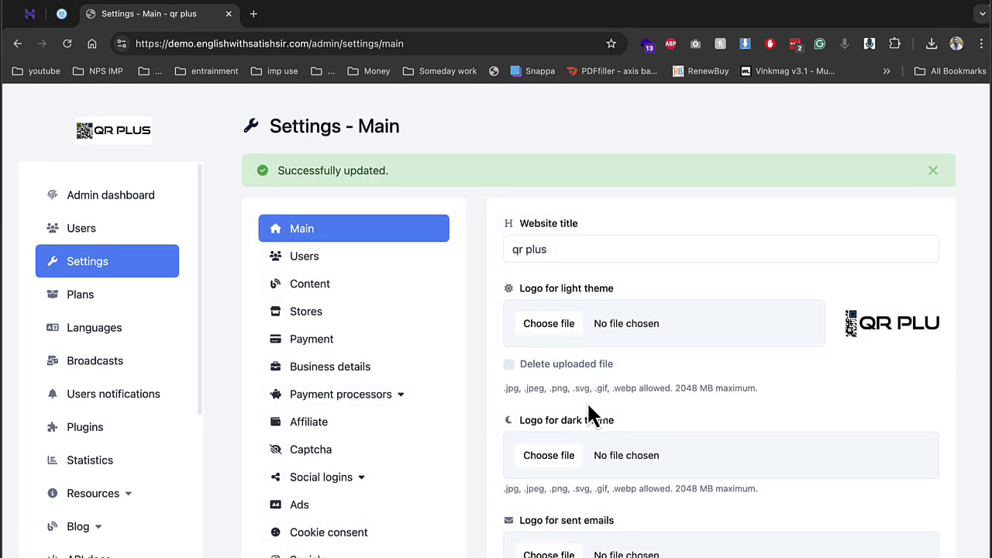
Step: Scroll through the main settings, then open the Users settings page
scroll(589, 406, "down", 1)
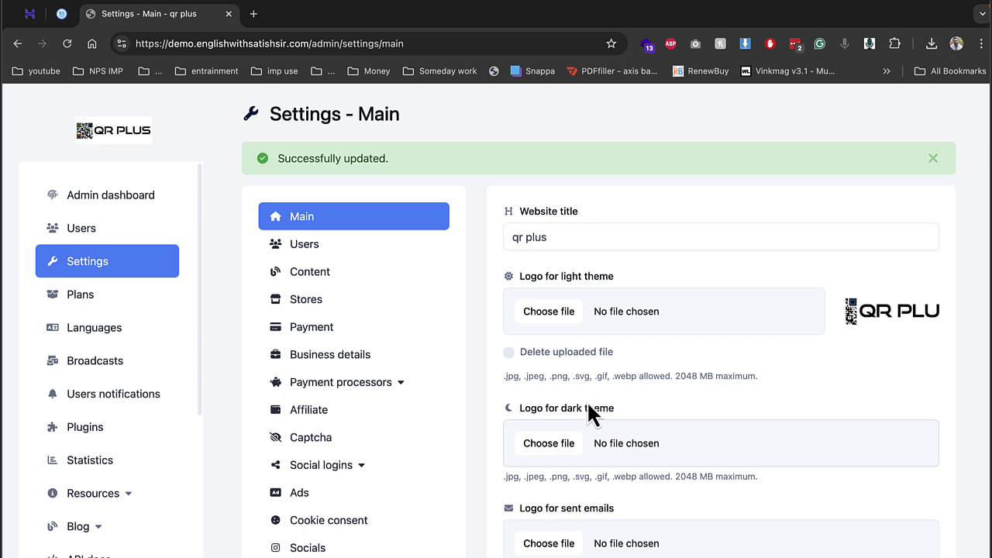
scroll(593, 412, "down", 5)
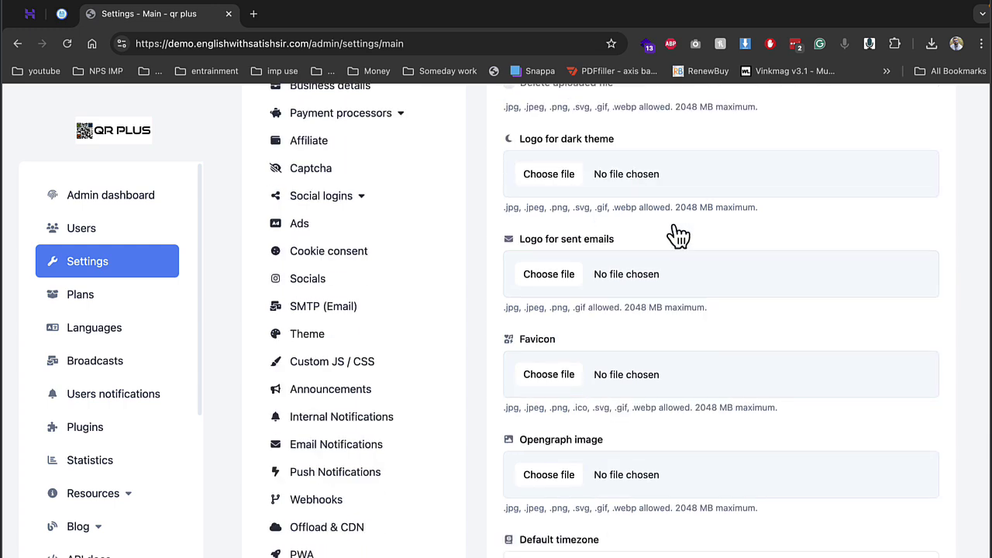
scroll(675, 317, "down", 4)
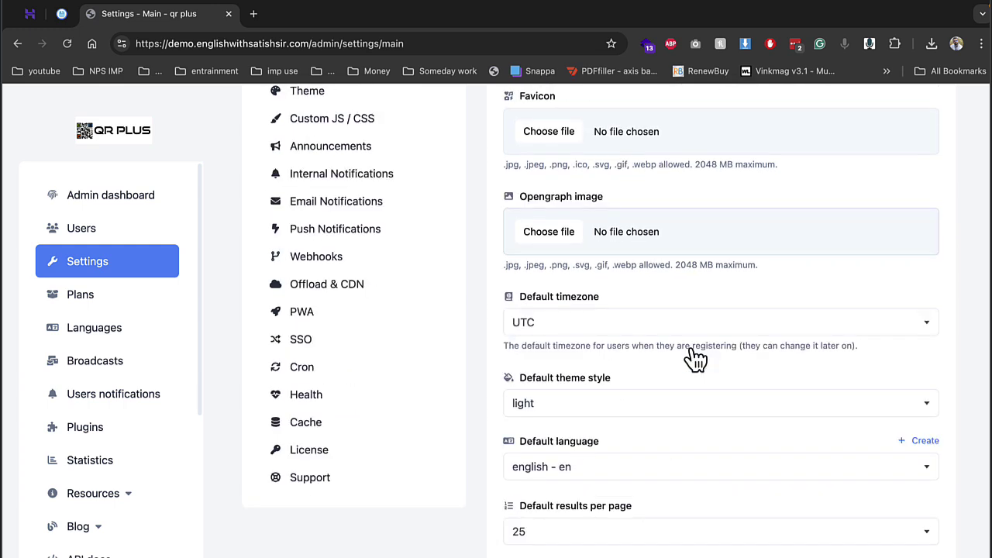
scroll(686, 352, "down", 5)
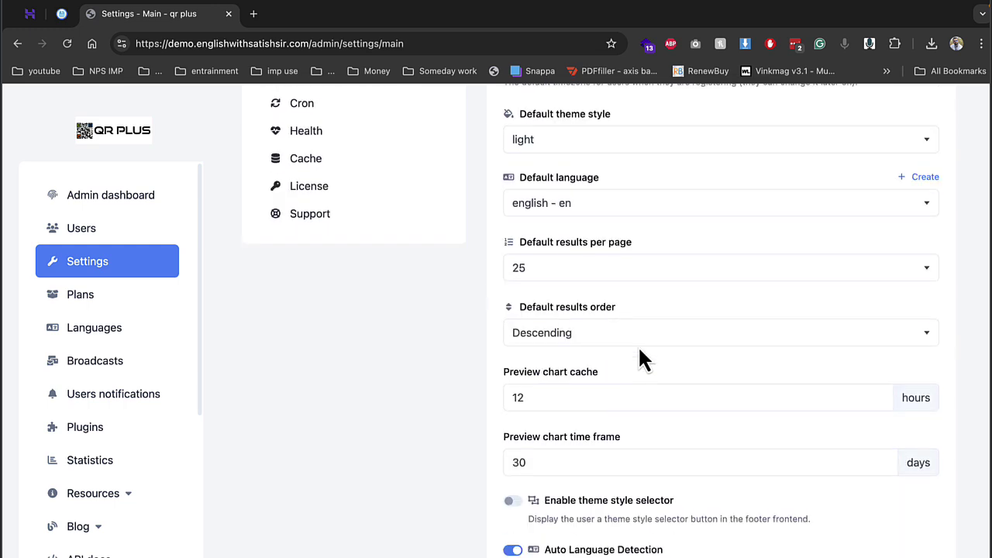
scroll(517, 405, "down", 5)
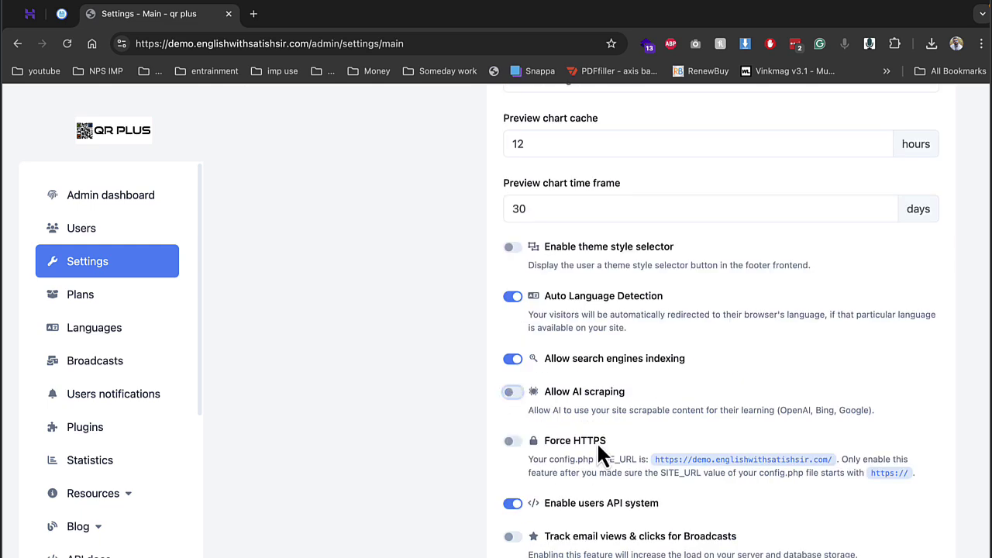
scroll(600, 423, "down", 9)
scroll(600, 426, "down", 3)
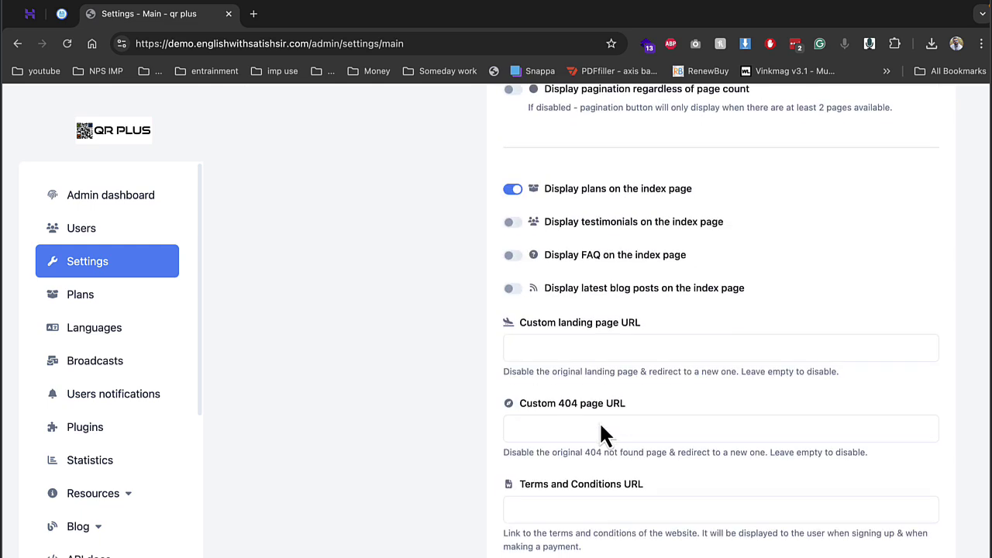
scroll(598, 426, "down", 6)
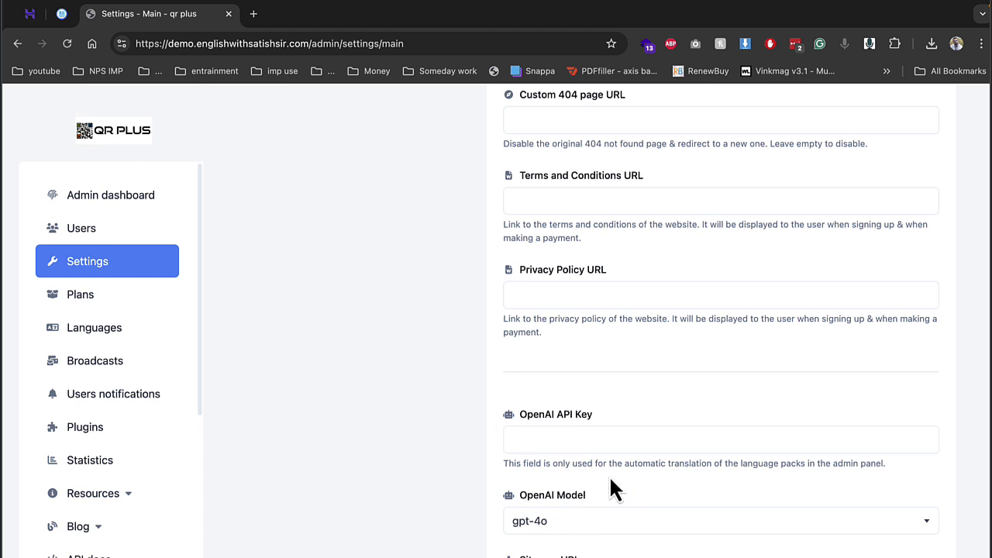
scroll(608, 475, "up", 5)
scroll(609, 474, "up", 10)
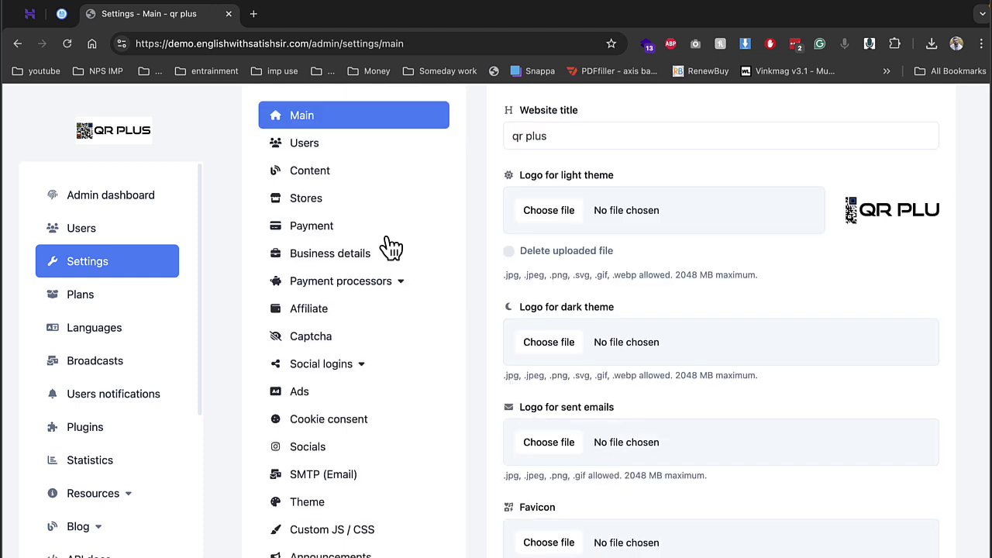
left_click(347, 147)
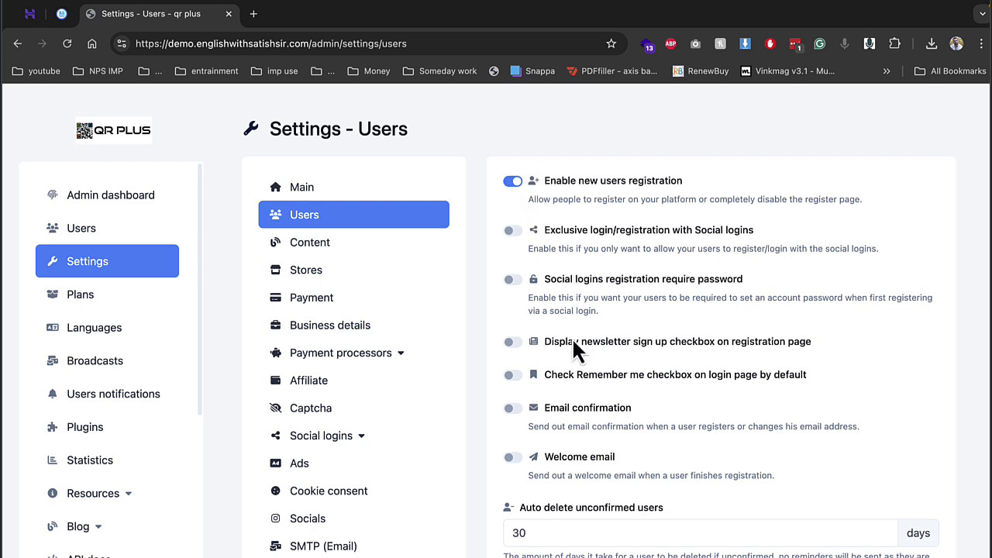
Step: Highlight the Auto delete unconfirmed users and Auto delete inactive users labels on Users settings
scroll(581, 403, "down", 2)
left_click_drag(530, 425, 671, 426)
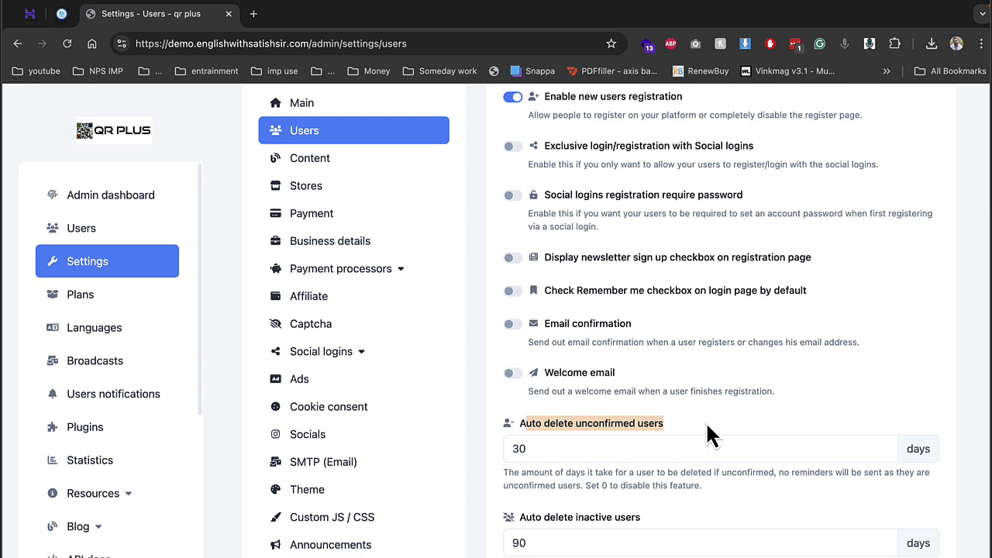
scroll(667, 427, "down", 4)
left_click(525, 335)
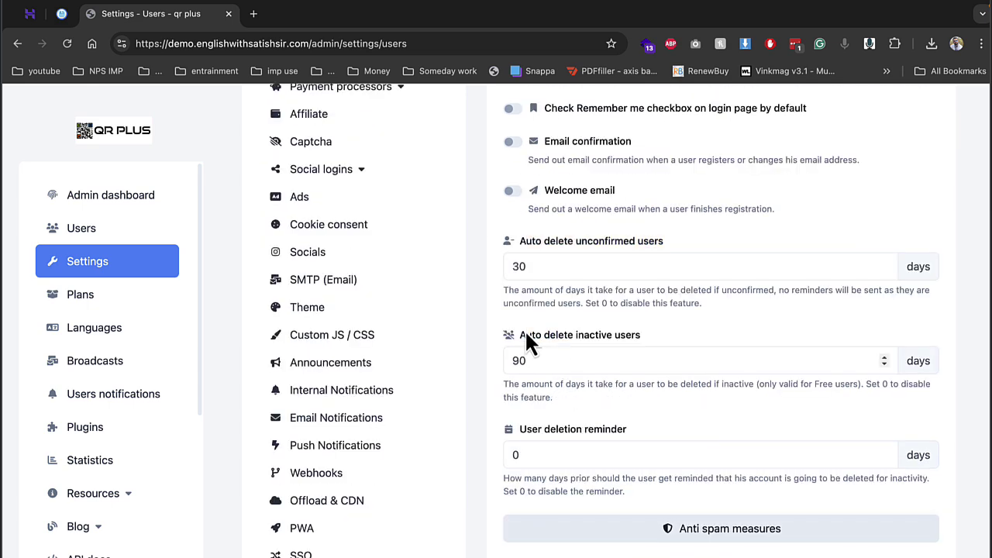
left_click_drag(525, 335, 657, 335)
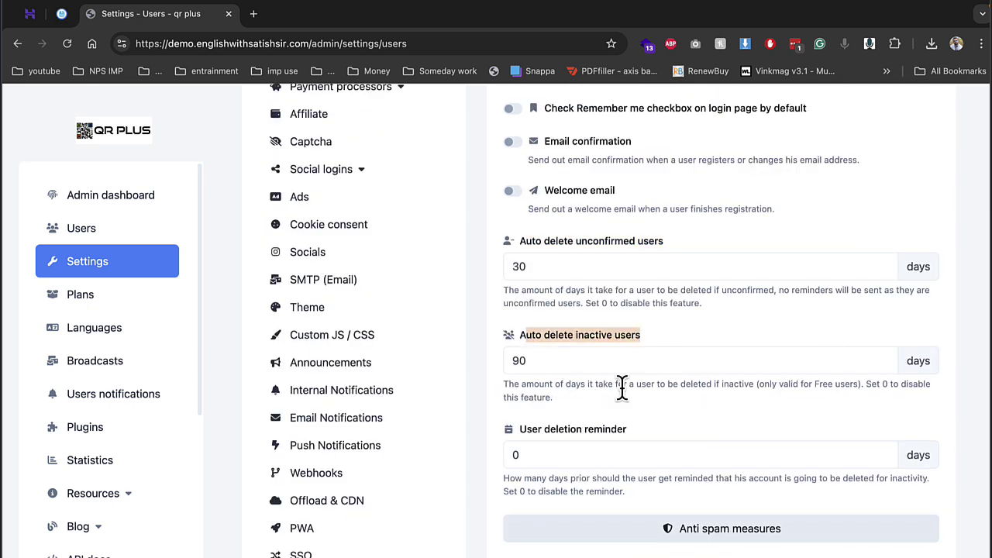
scroll(680, 523, "up", 4)
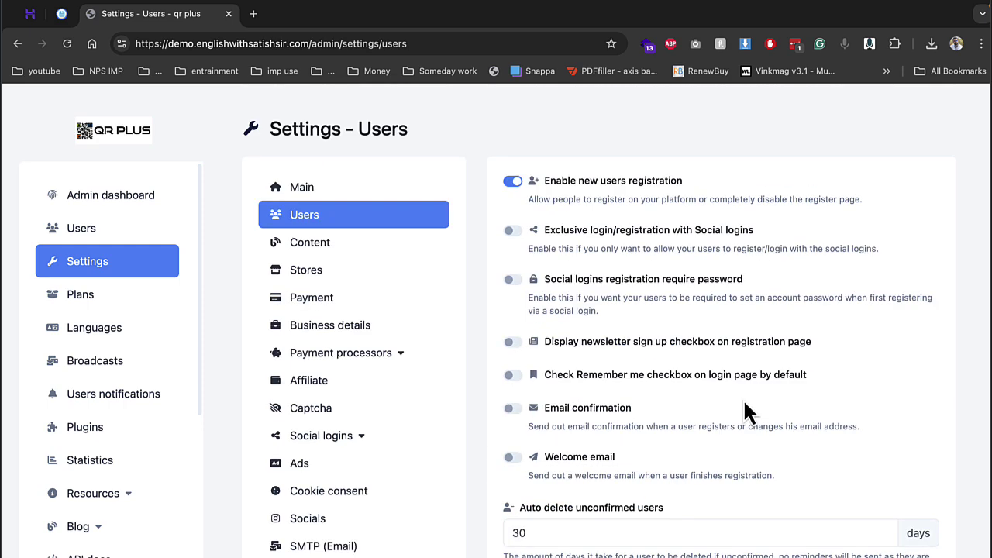
scroll(743, 411, "down", 3)
scroll(709, 455, "up", 3)
Step: Look over the Content and Stores settings, then open the Payment settings page
left_click(395, 246)
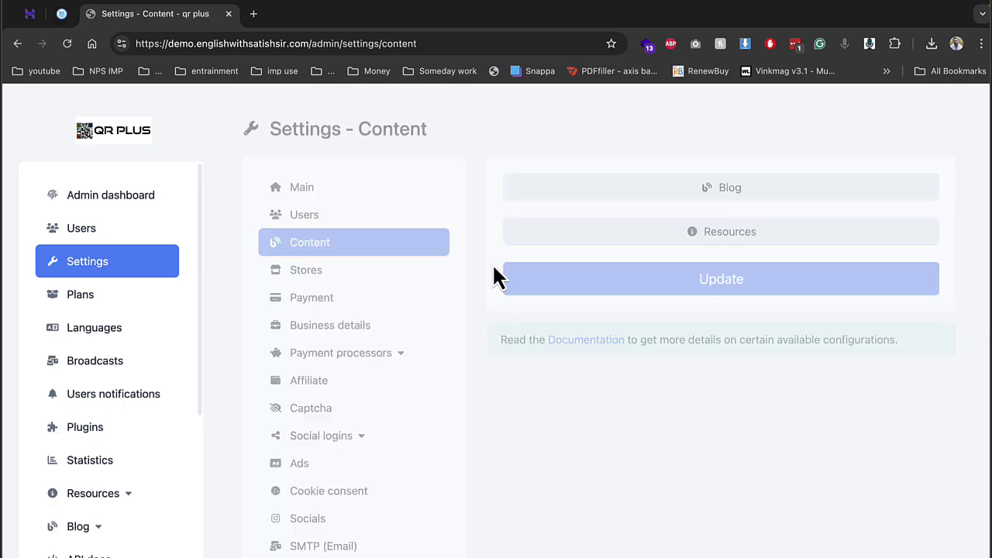
left_click(331, 276)
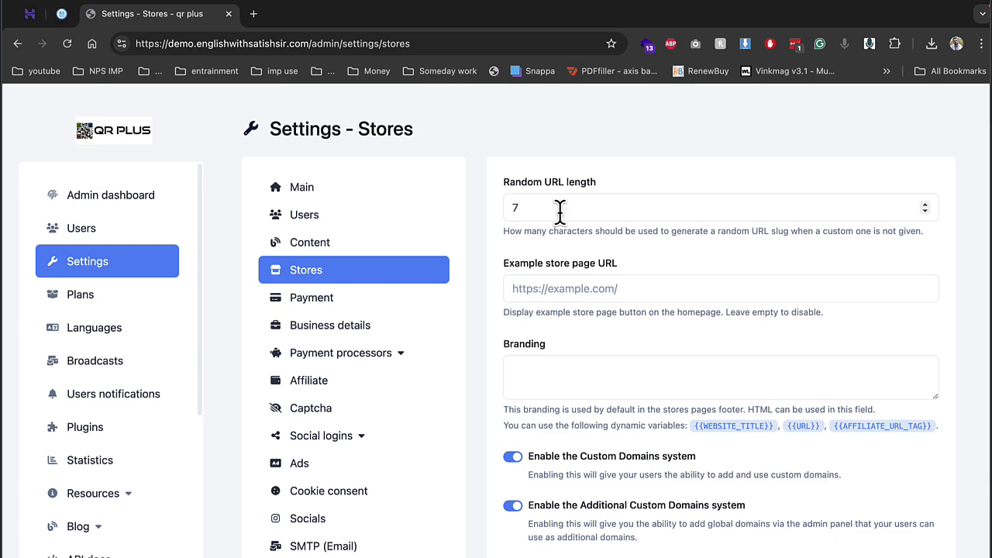
scroll(570, 271, "down", 5)
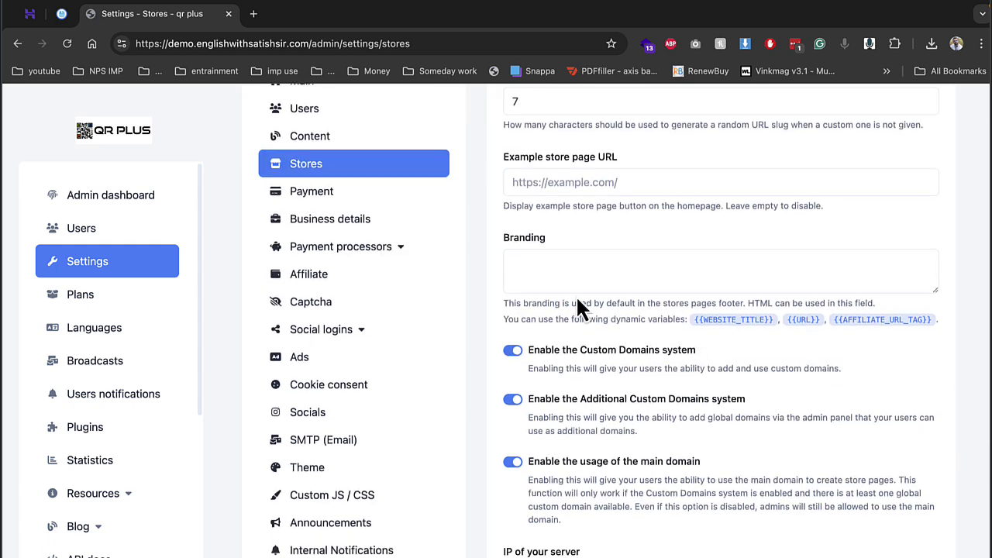
scroll(579, 308, "down", 3)
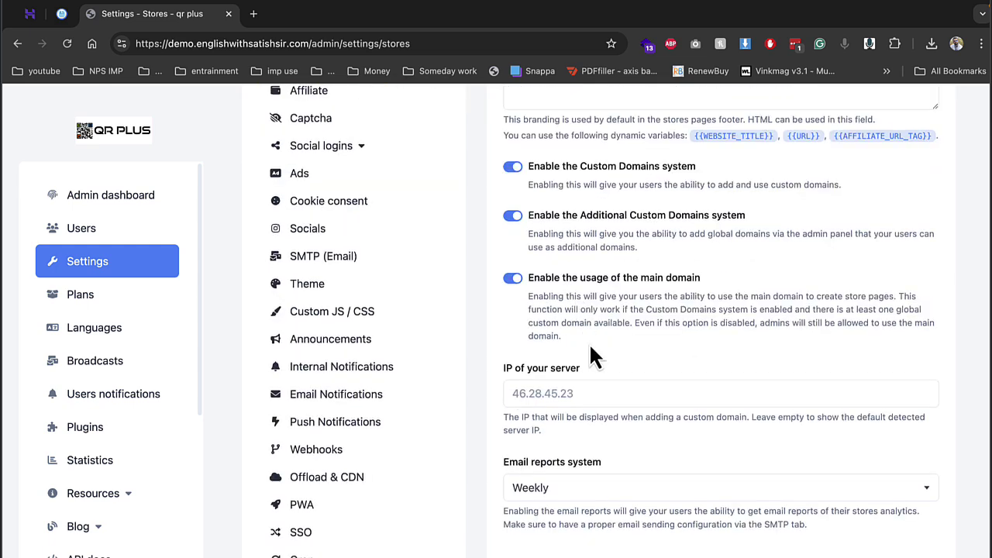
scroll(593, 355, "down", 2)
scroll(504, 348, "up", 7)
left_click(324, 208)
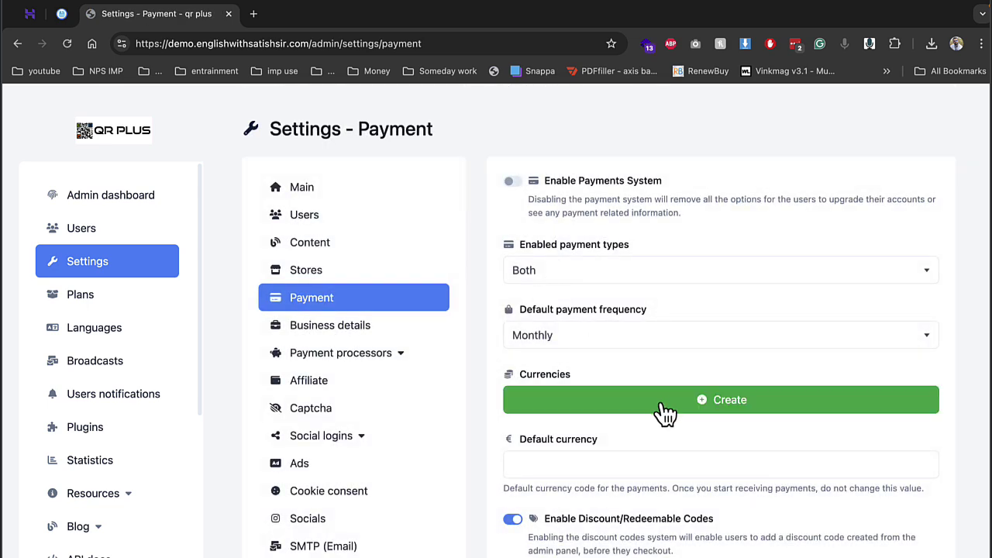
Step: Add an INR currency, pasting the ₹ symbol copied from a web search
left_click(603, 411)
left_click(603, 428)
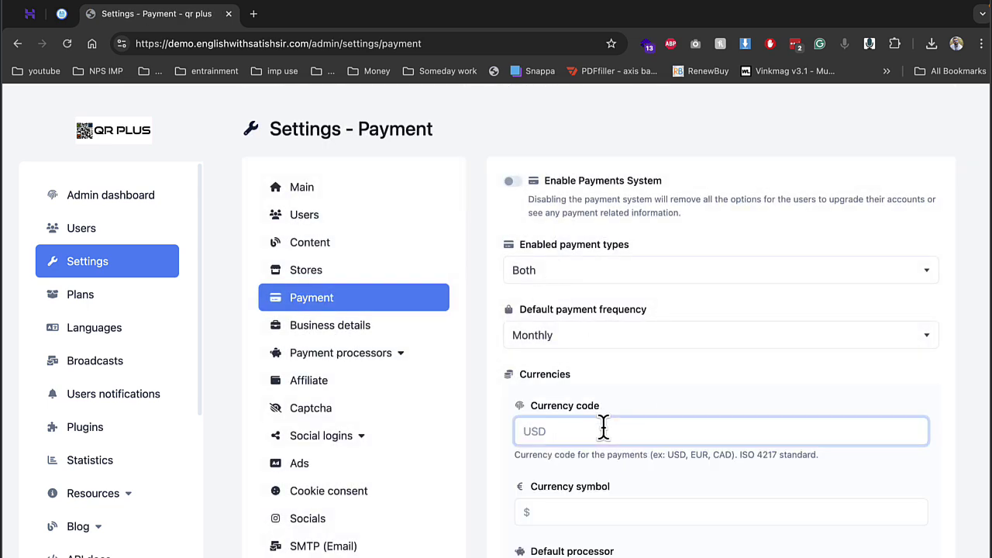
key("Tab")
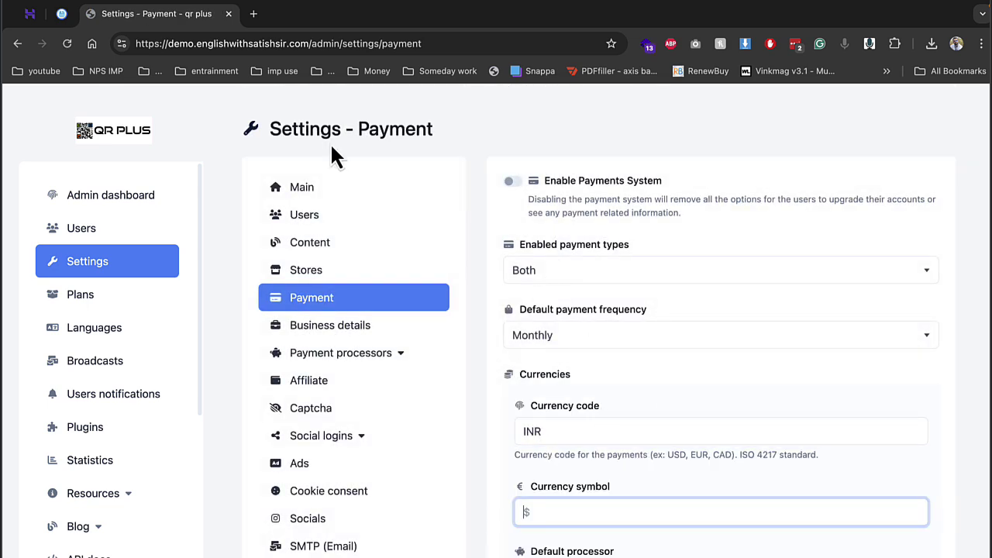
left_click(254, 13)
type("ru")
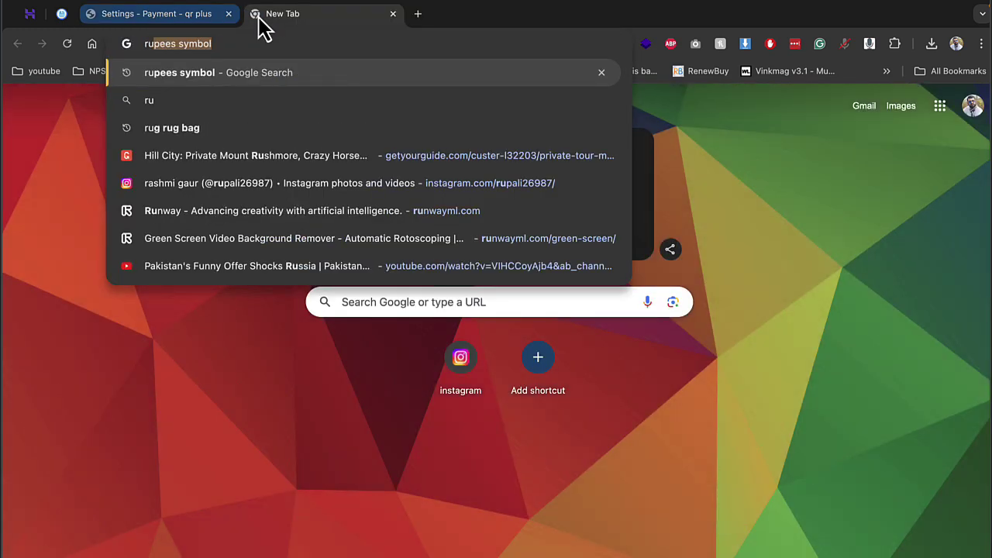
key("Return")
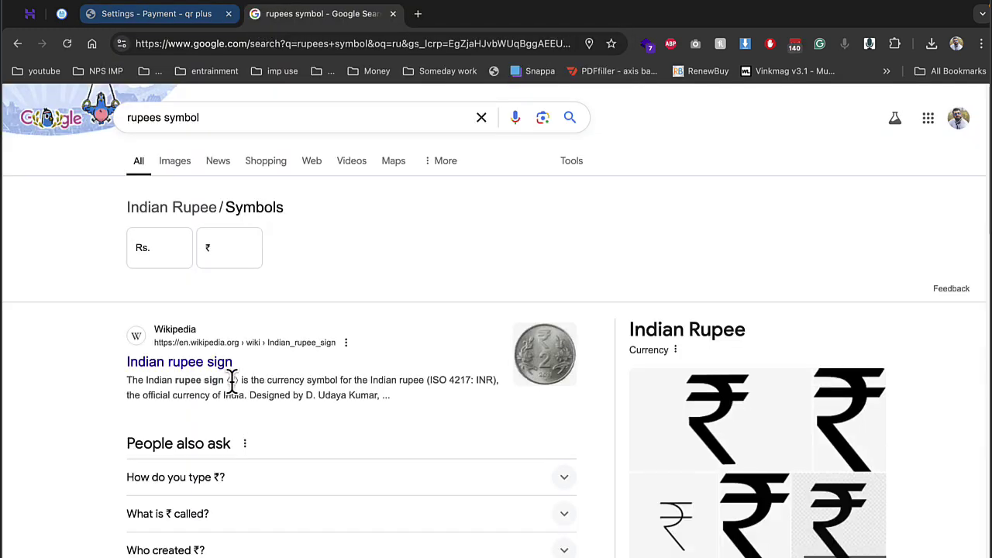
left_click(178, 13)
type("₹")
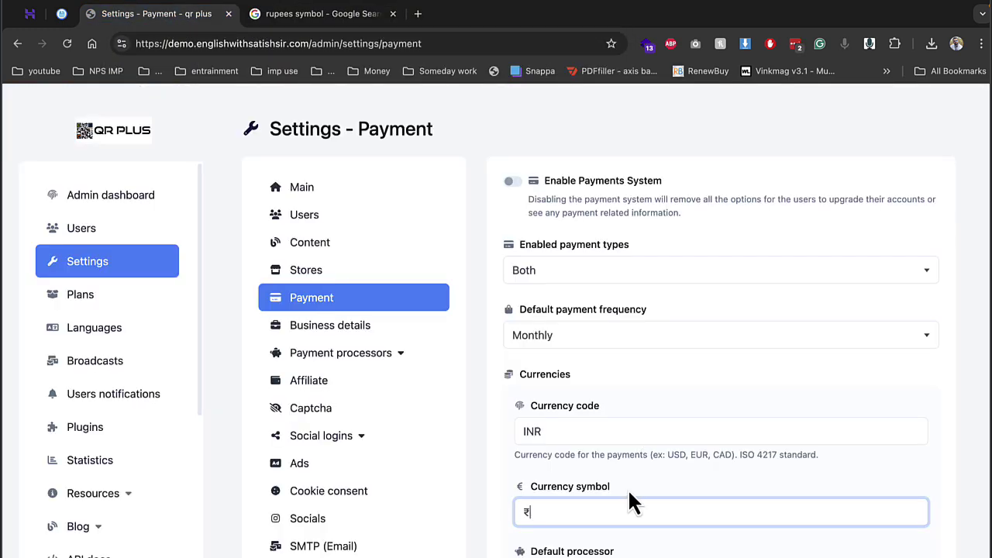
Step: Choose Offline payment as the default processor and save the payment settings
scroll(630, 493, "down", 3)
left_click(571, 355)
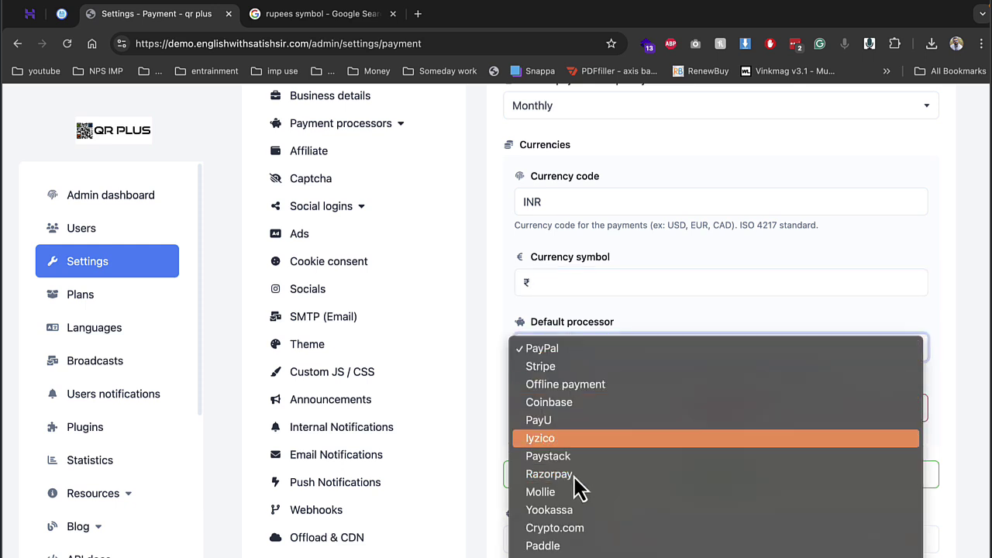
left_click(581, 384)
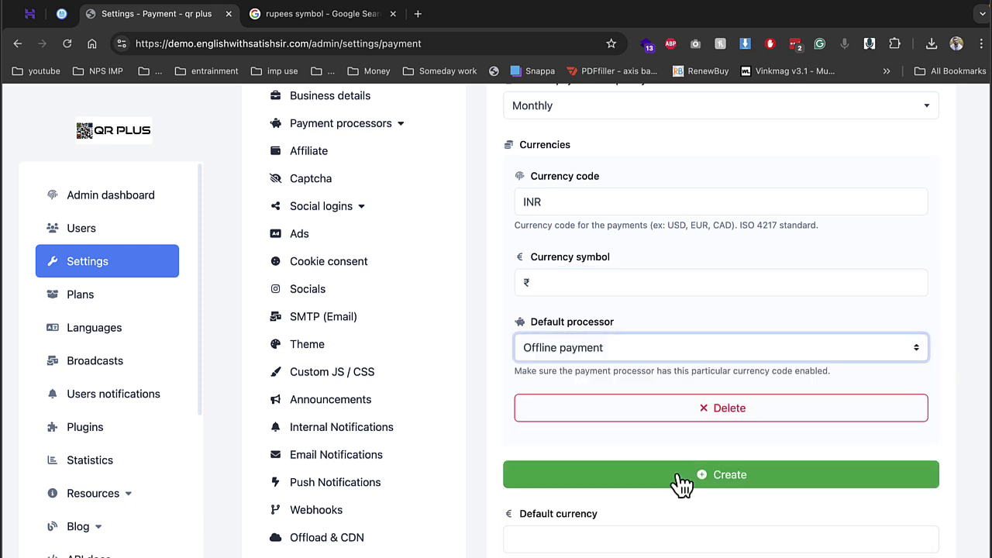
scroll(682, 482, "down", 9)
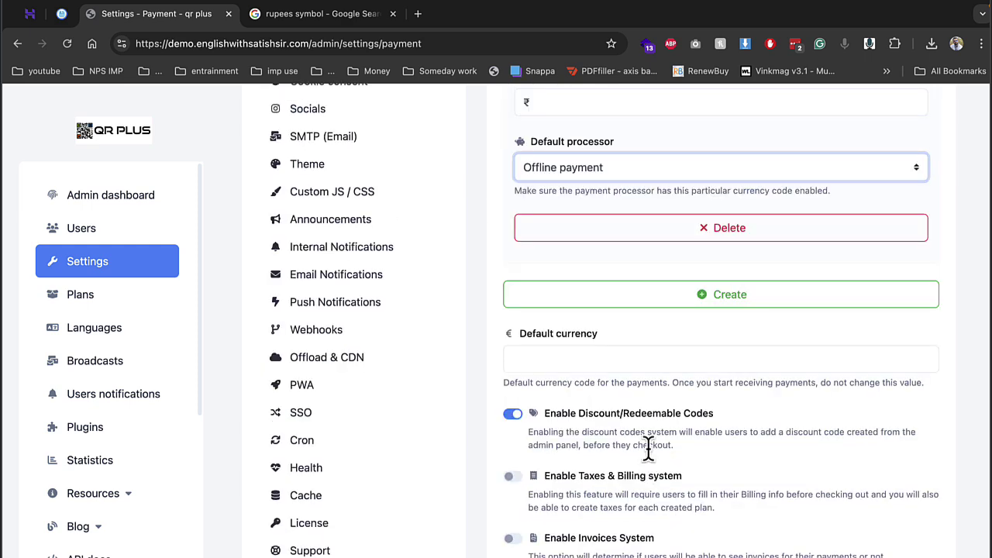
left_click(675, 423)
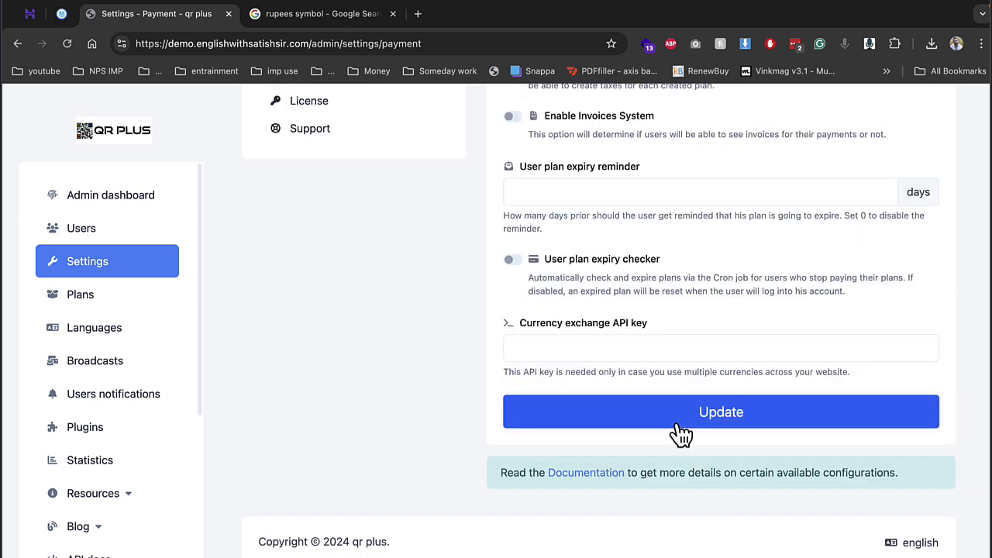
left_click(363, 378)
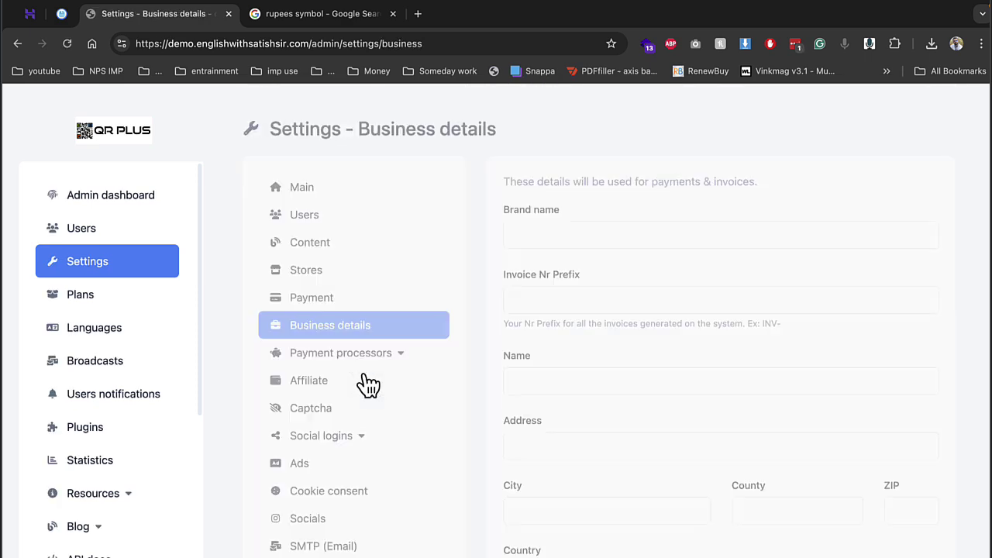
Step: Enter 'qr plus' as the brand name from the autofill suggestion and save the business details
left_click(573, 239)
type("qu")
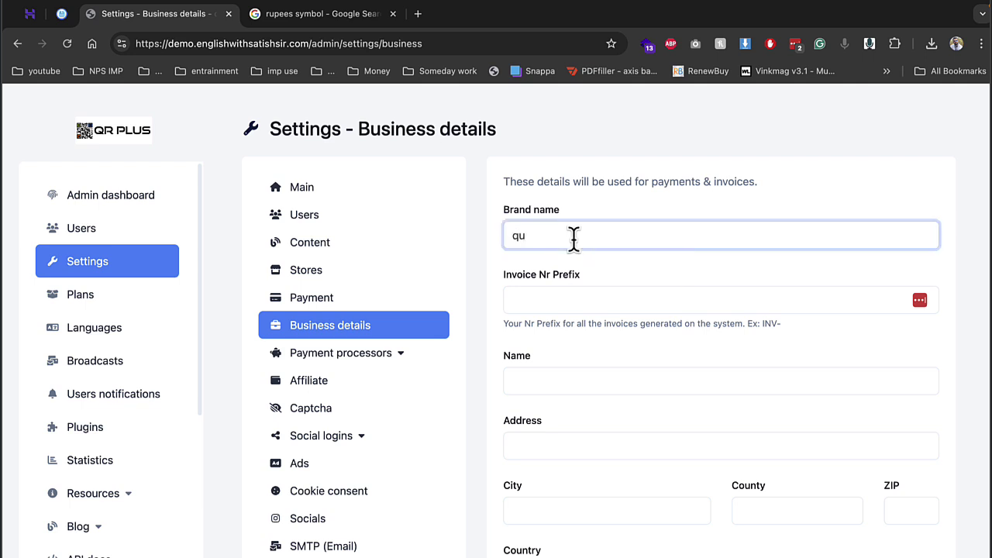
key("BackSpace")
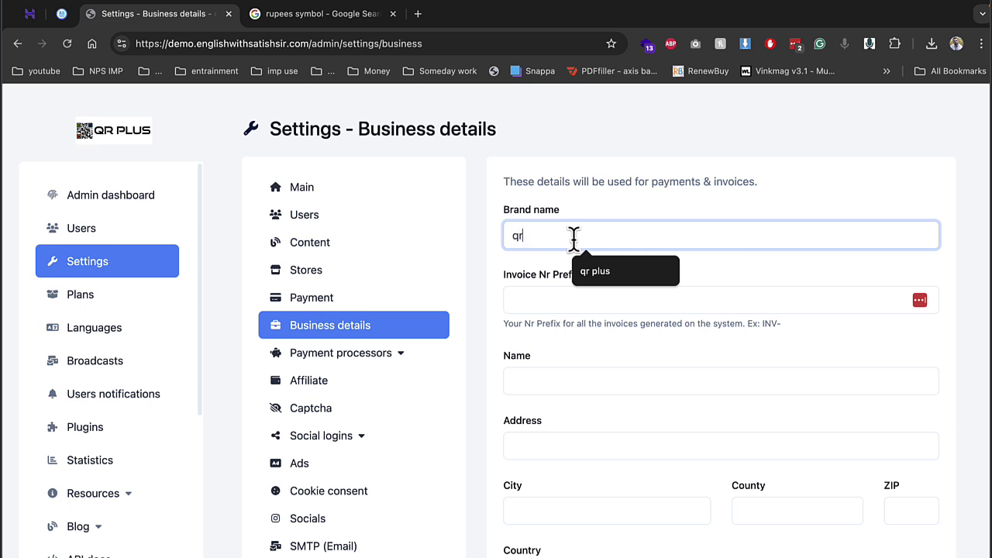
type("r")
key("Down")
key("Return")
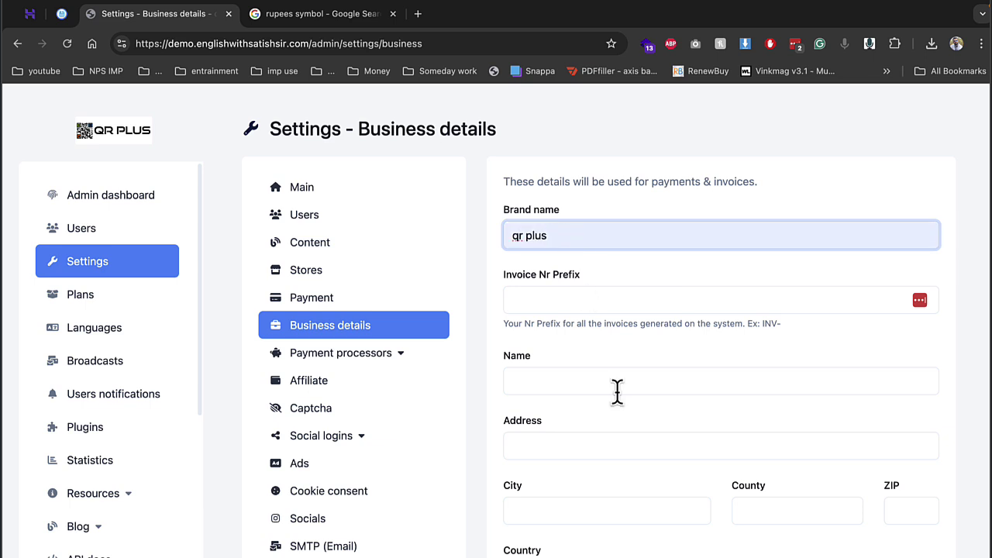
scroll(814, 434, "down", 10)
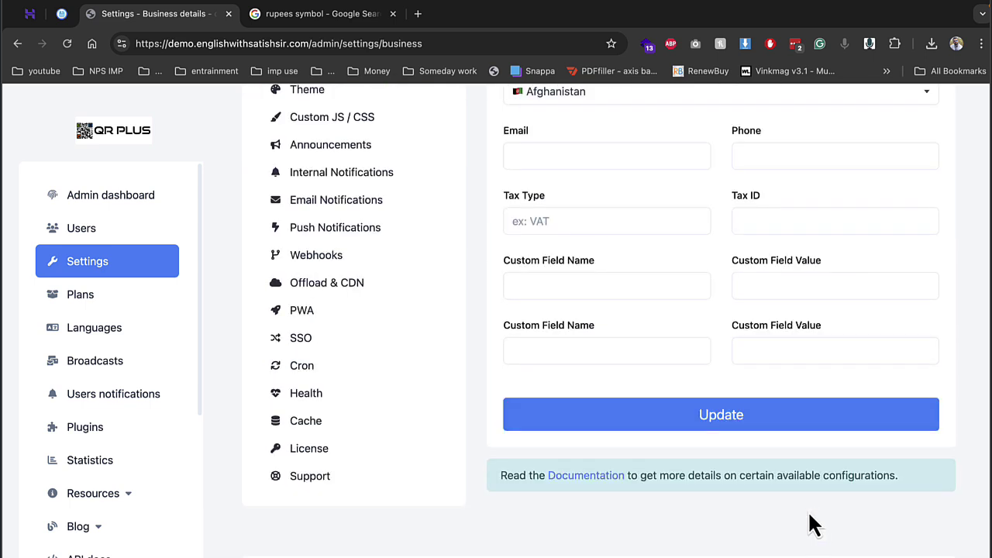
left_click(737, 428)
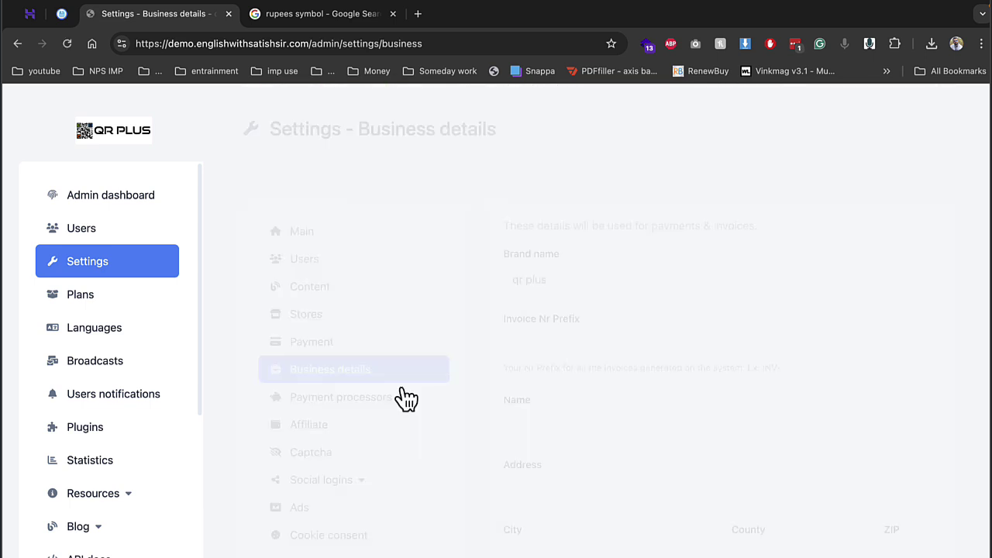
left_click(319, 403)
Step: Go through the Offline payment settings to the Razorpay settings, with Razorpay enabled for INR
left_click(341, 483)
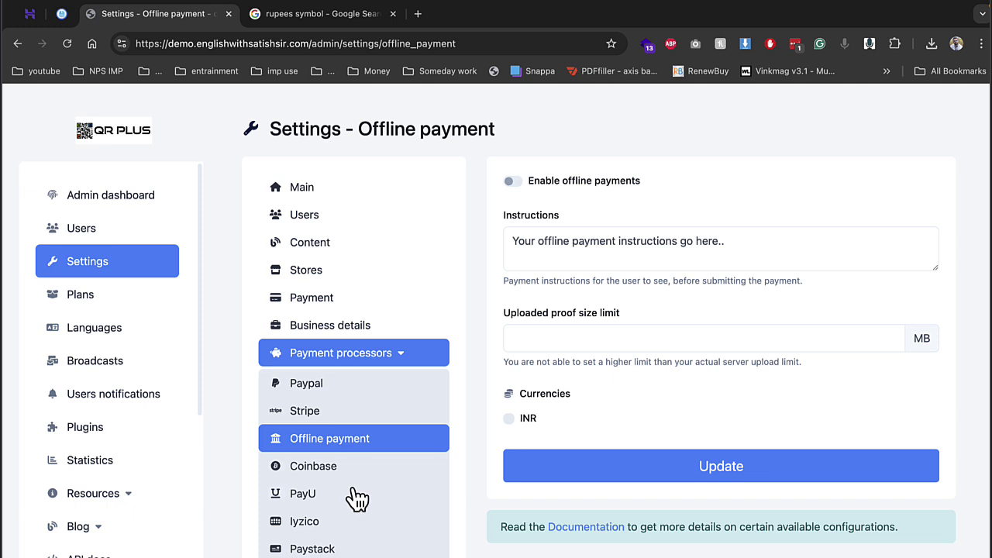
scroll(344, 421, "down", 1)
left_click(325, 553)
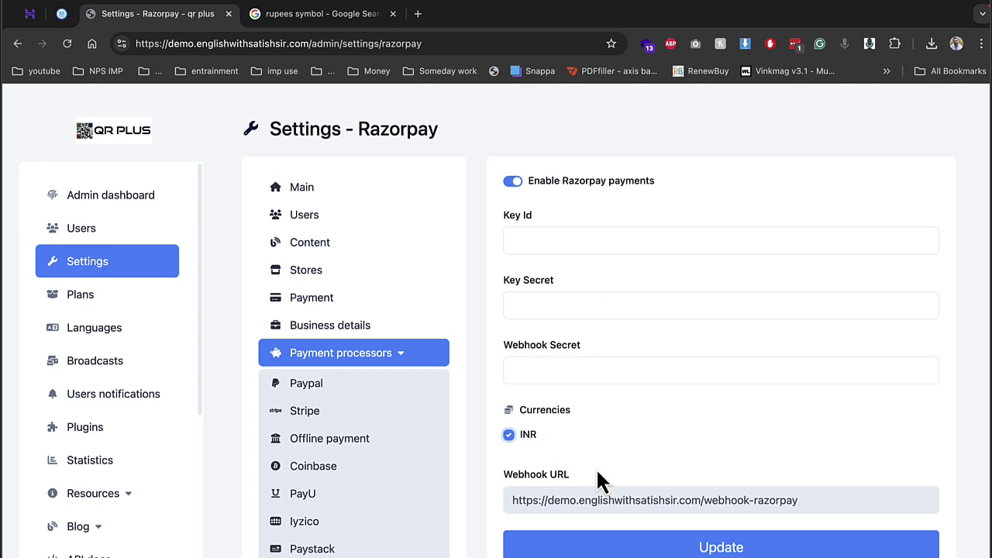
scroll(372, 494, "down", 2)
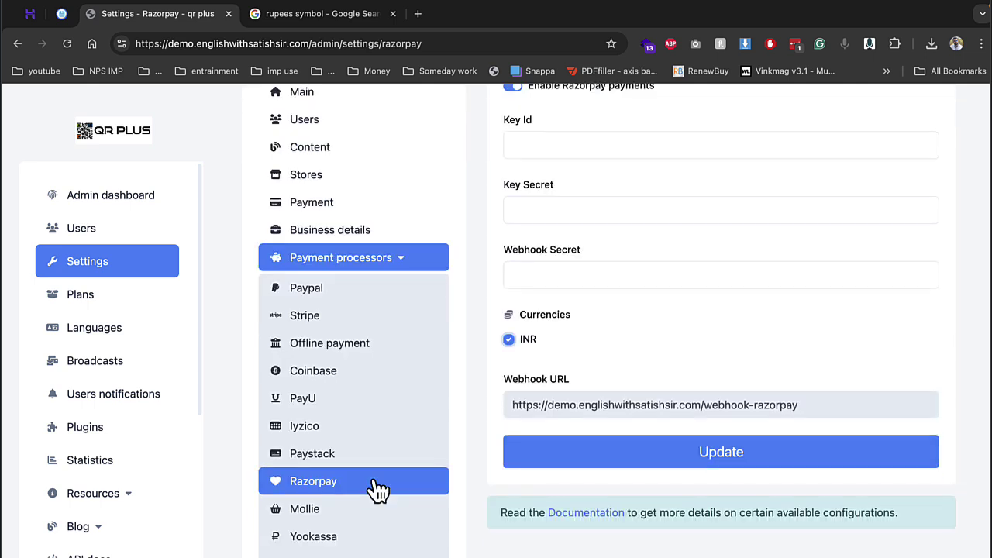
left_click(374, 267)
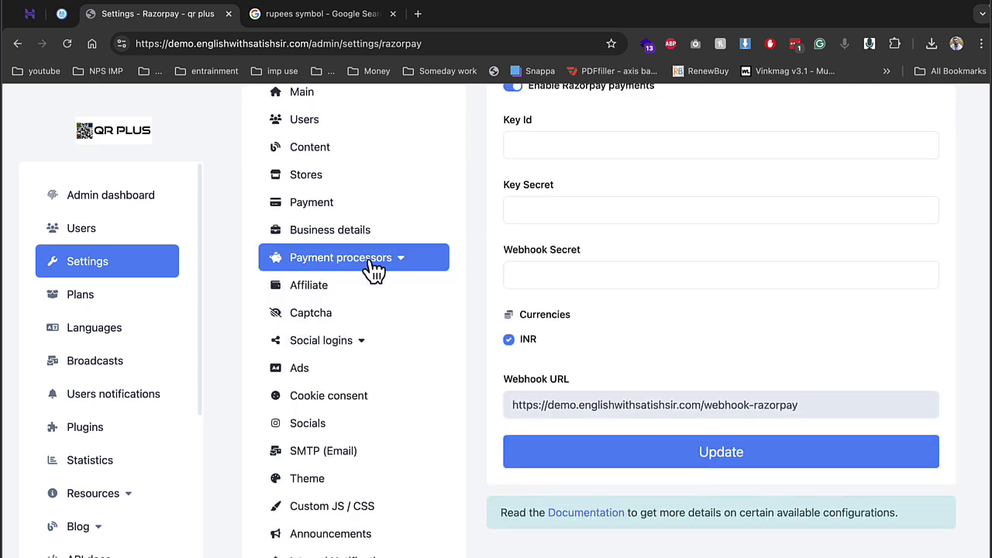
Step: Look through the social login providers and the Facebook Login settings
left_click(342, 349)
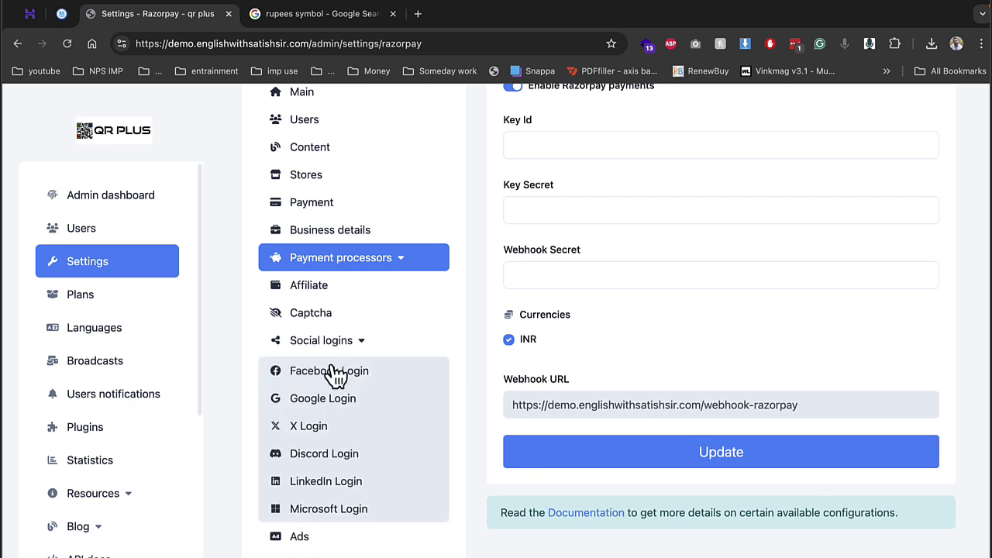
left_click(335, 375)
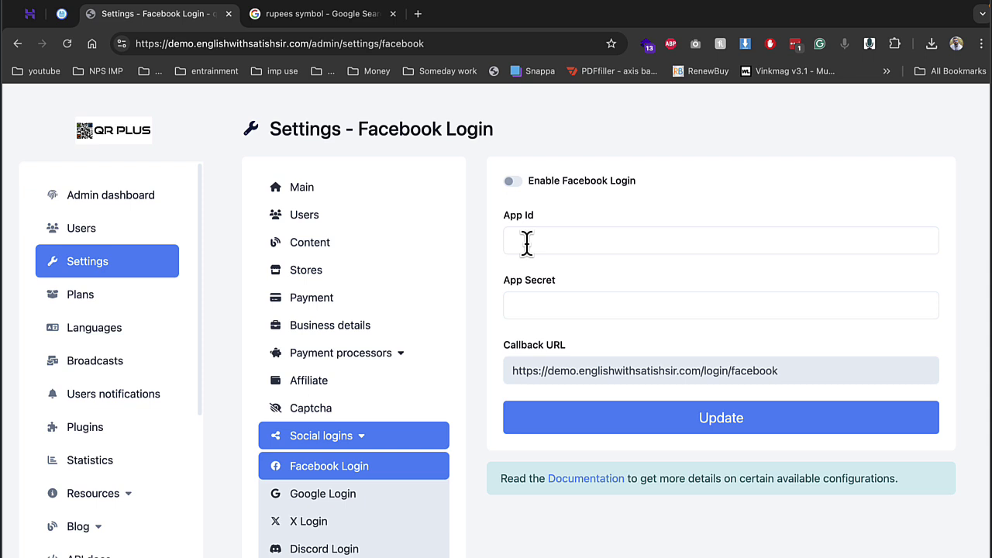
left_click(344, 468)
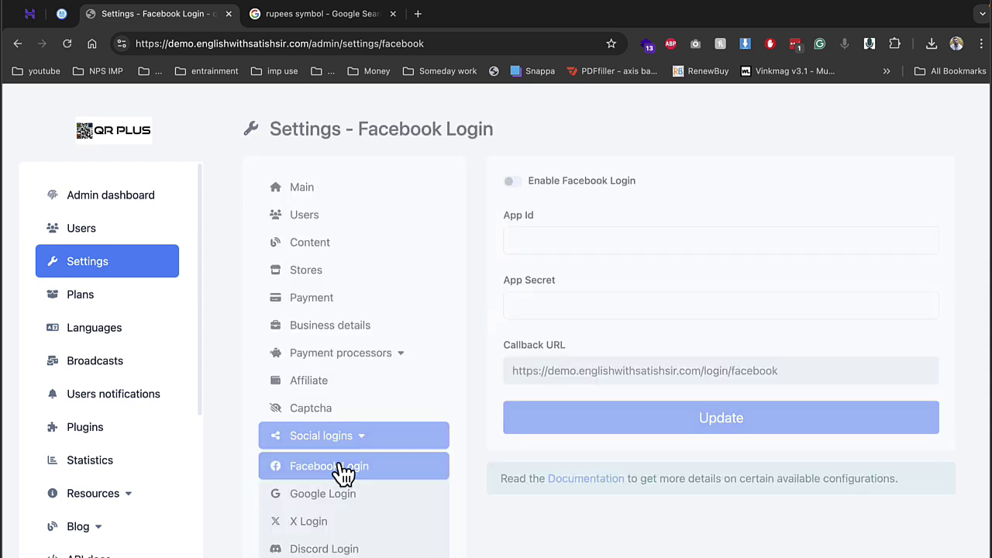
left_click(351, 446)
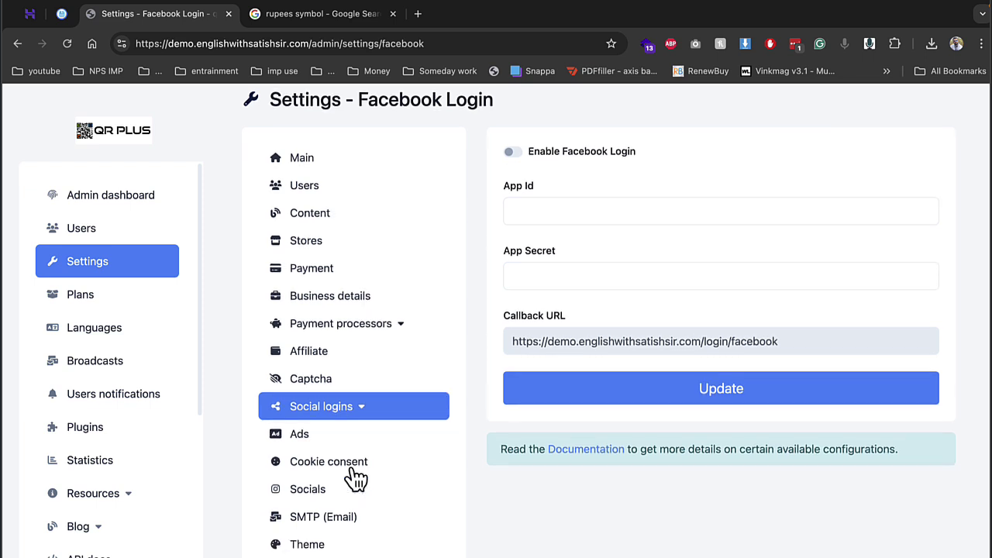
Step: Browse the Theme and PWA settings pages, then go to the Plans list
scroll(355, 478, "down", 2)
left_click(355, 459)
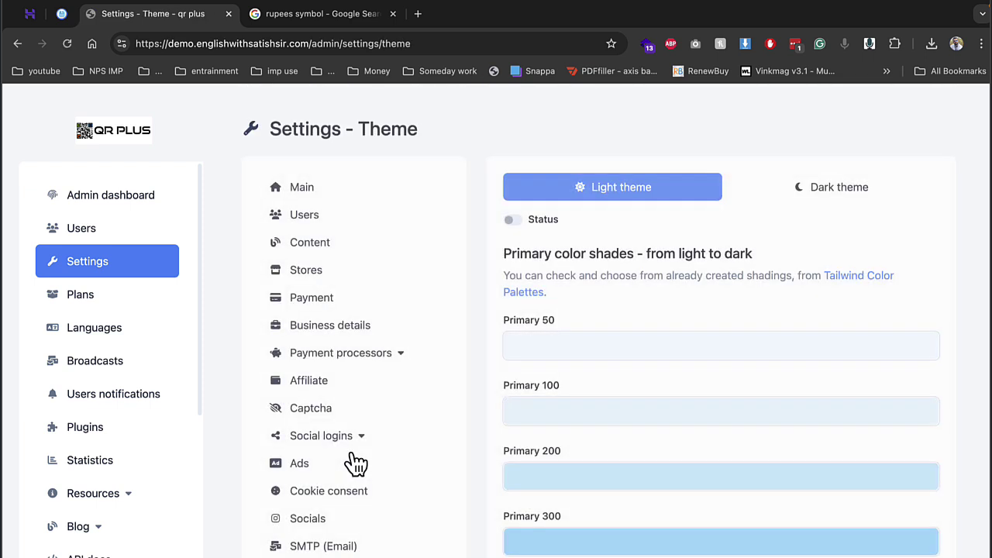
scroll(361, 459, "down", 2)
scroll(387, 411, "down", 3)
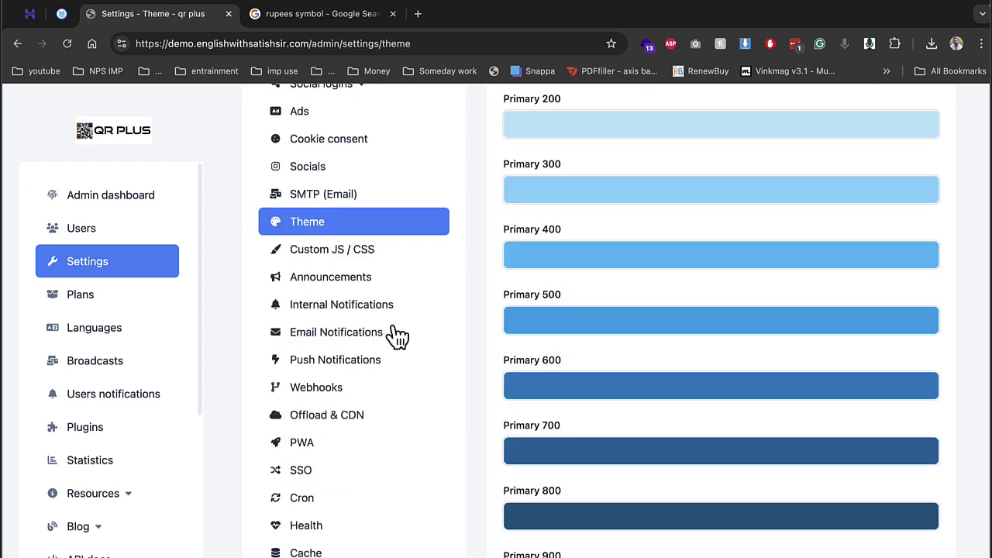
left_click(318, 444)
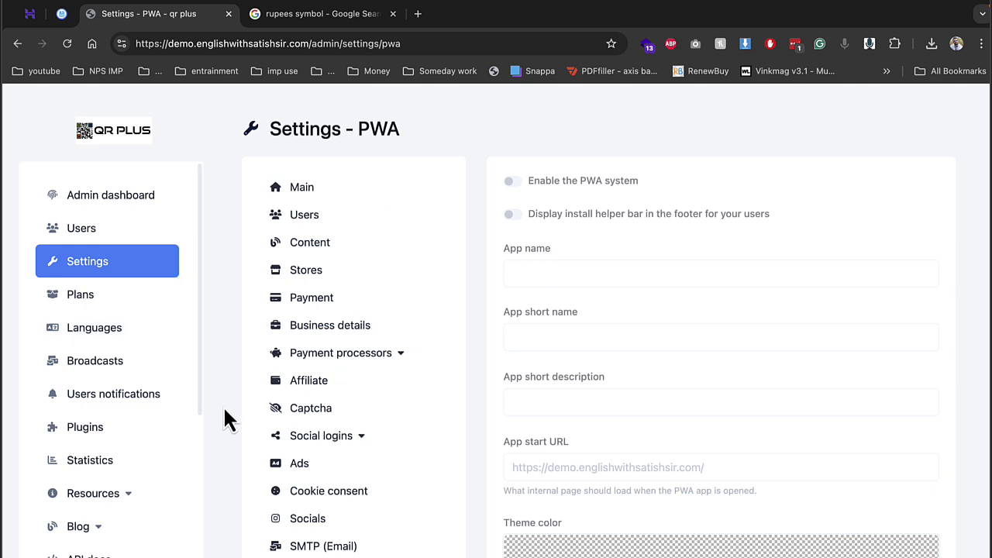
left_click(106, 303)
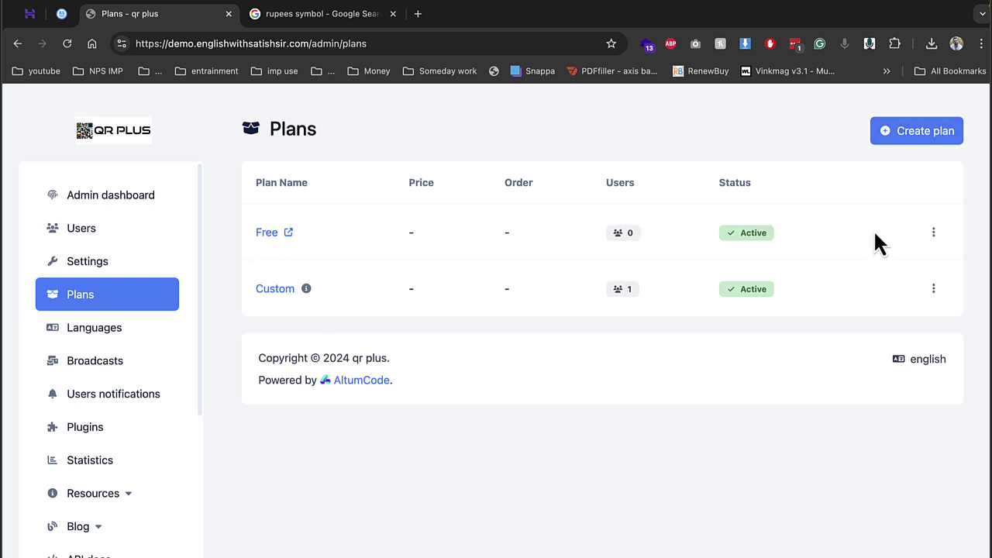
Step: Start a new plan named 'silver' with 'silver' as its description
left_click(895, 132)
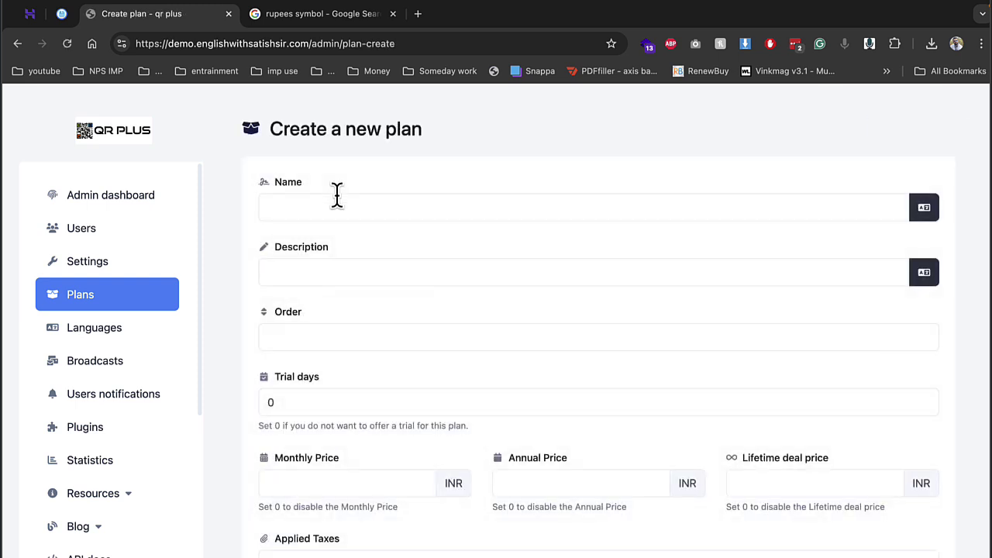
left_click(336, 195)
type("silver")
key("Tab")
key("Tab")
key("Tab")
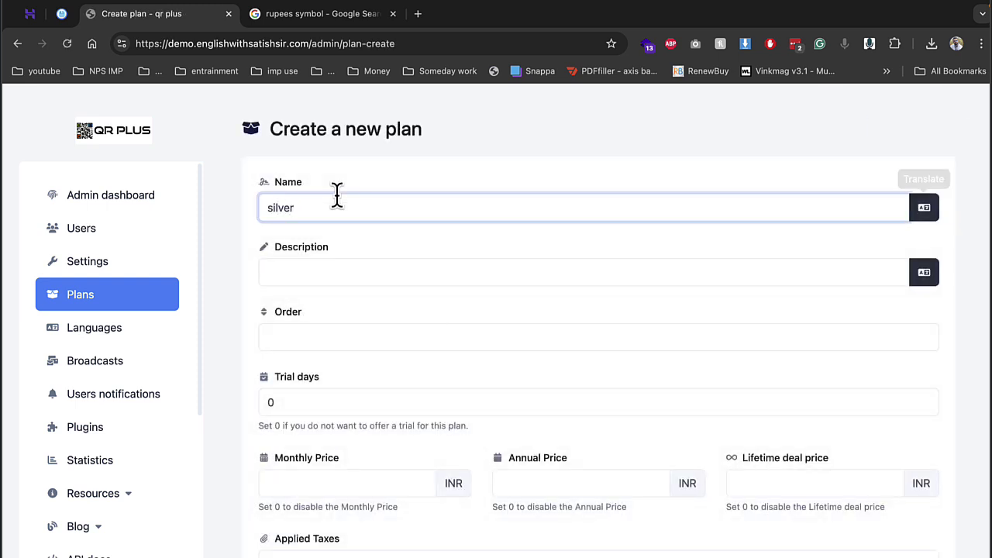
double_click(297, 211)
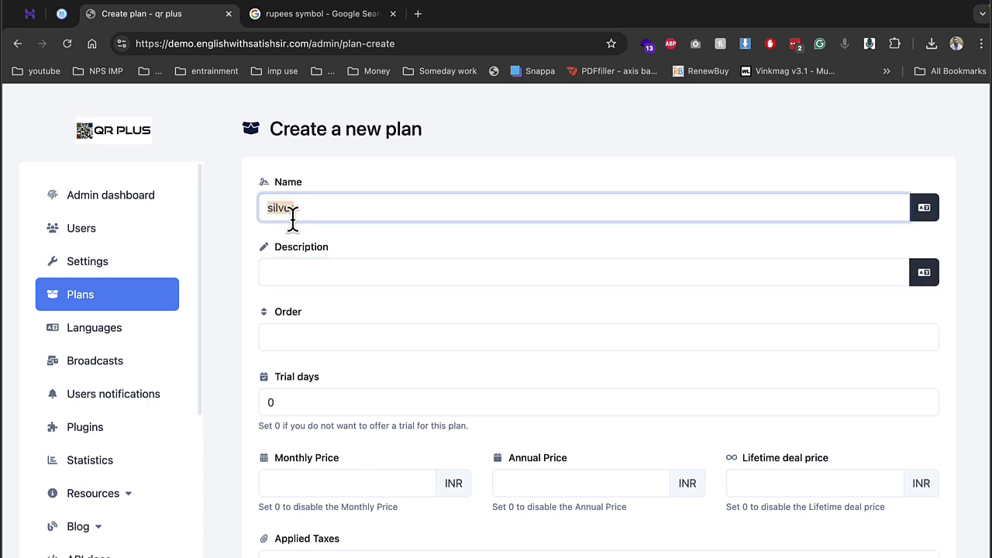
key("super+c")
left_click(305, 277)
key("super+v")
Step: Set order 1, 100 trial days, and 0 for monthly, annual and lifetime prices
left_click(314, 335)
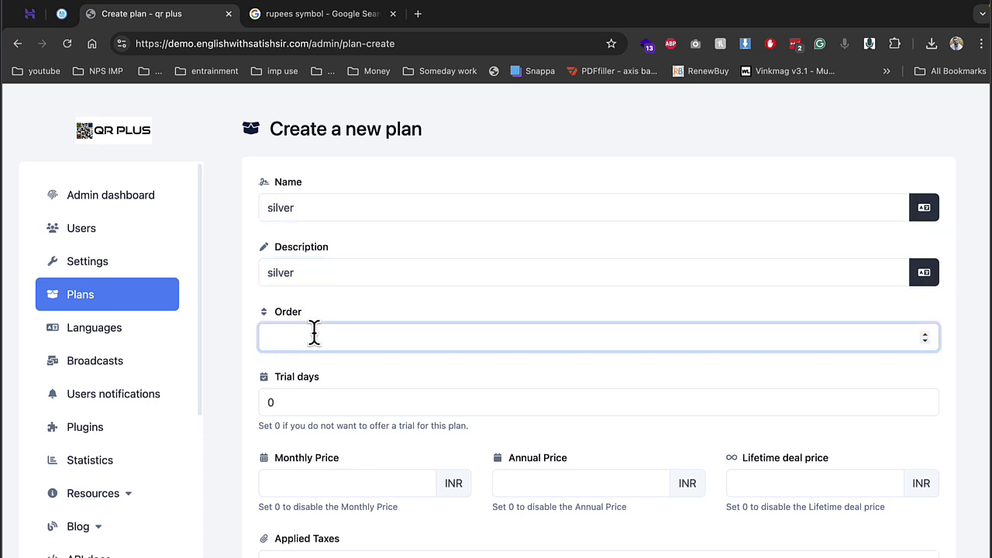
type("1")
left_click(320, 401)
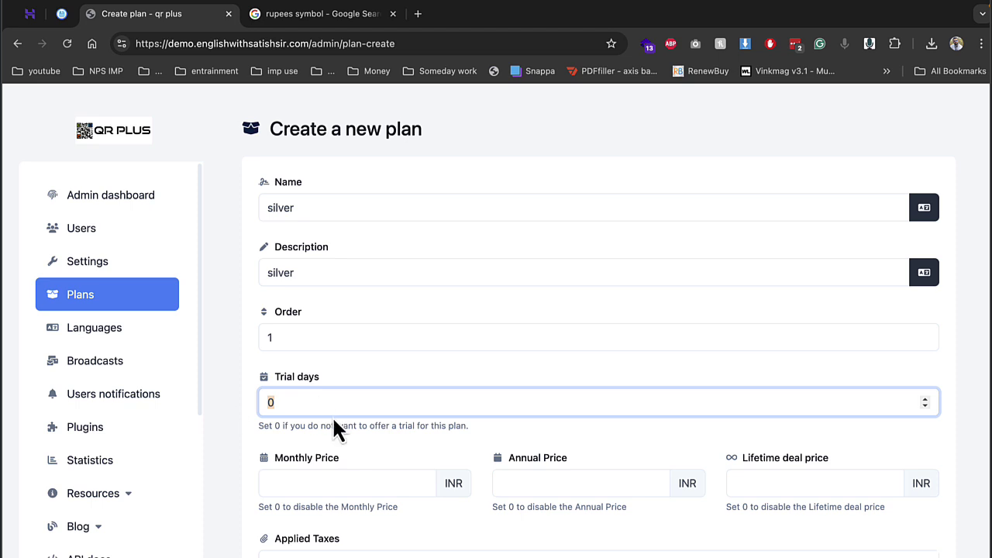
type("100")
left_click(391, 488)
type("0")
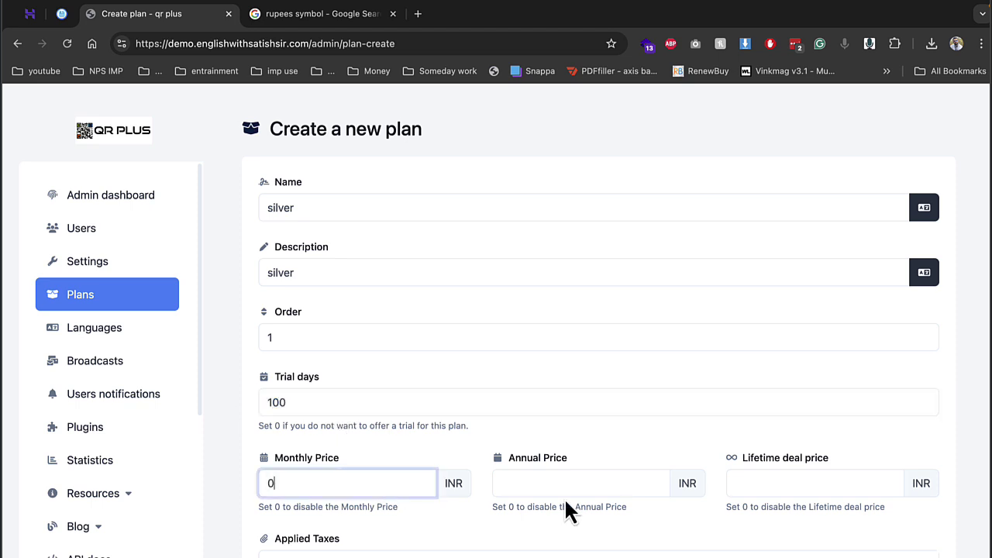
left_click(566, 481)
type("0")
left_click(771, 481)
type("0")
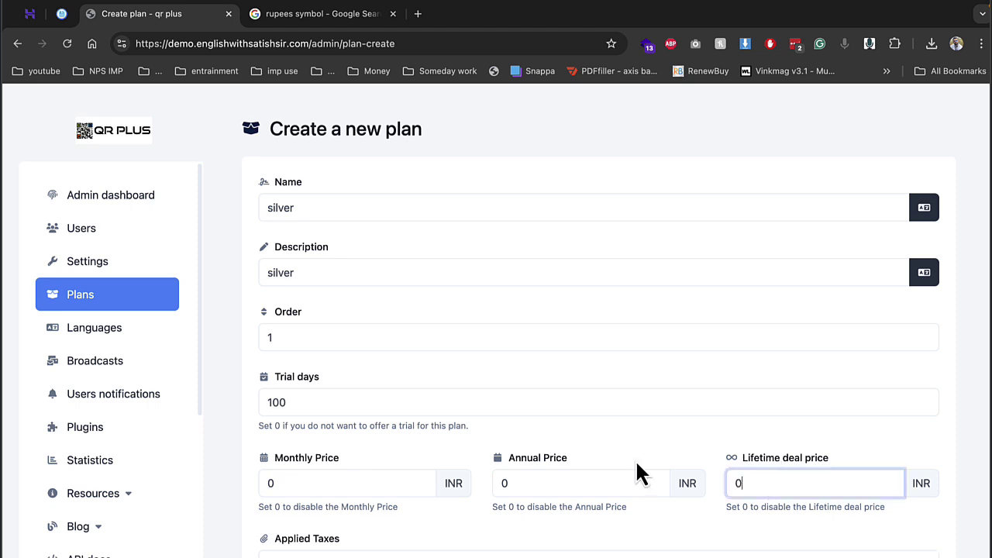
scroll(635, 472, "down", 3)
left_click(347, 326)
Step: Set plan limits: 1 store, 10 menus, 10 categories, 10 items, 1 custom domain
scroll(346, 388, "down", 3)
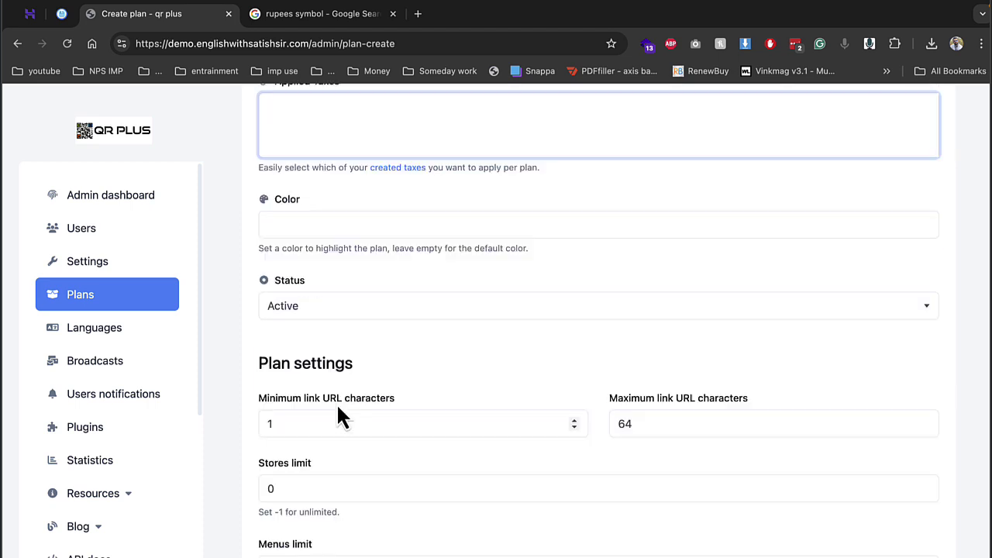
scroll(354, 414, "down", 4)
scroll(376, 288, "up", 1)
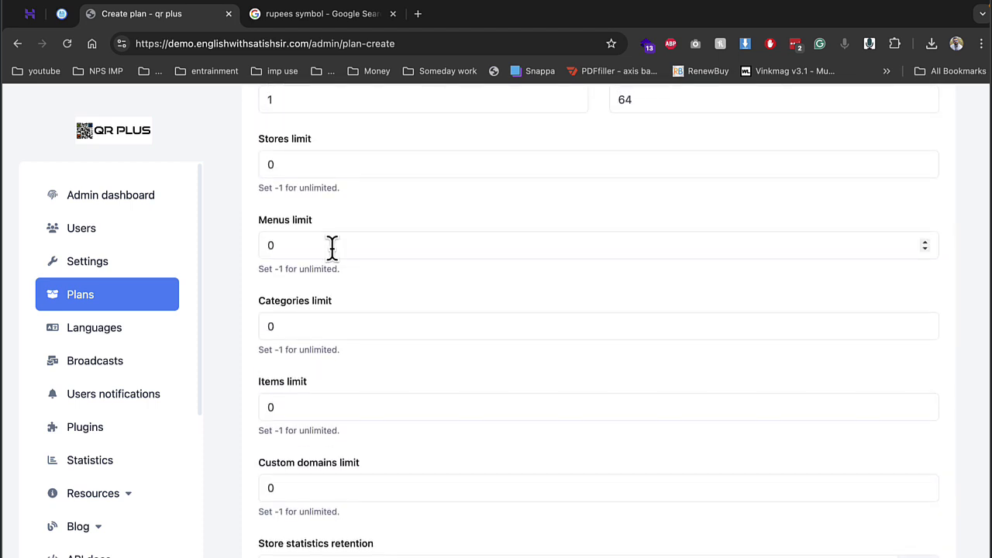
left_click(332, 245)
key("shift+Tab")
type("1")
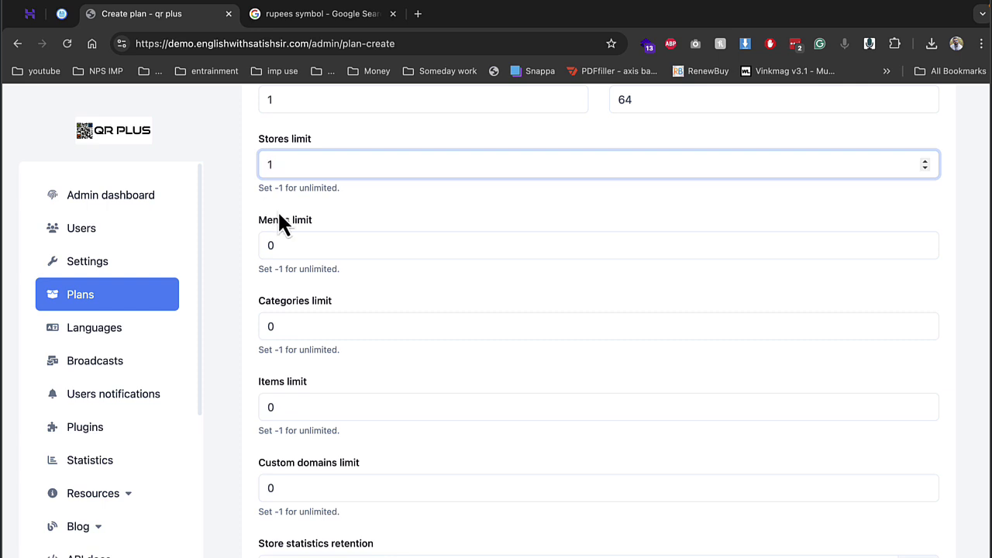
key("Tab")
type("10")
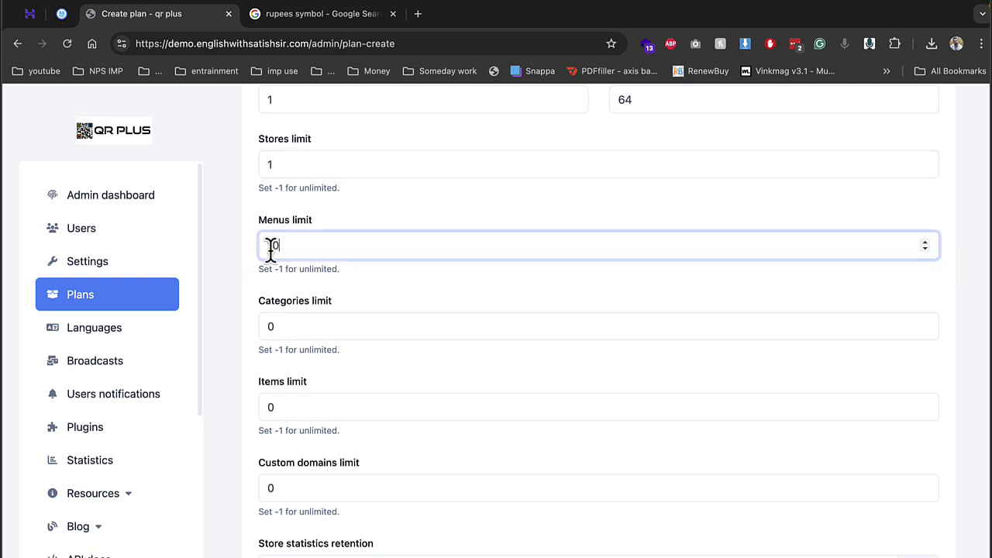
key("Tab")
type("10")
key("Tab")
type("10")
key("Tab")
type("1")
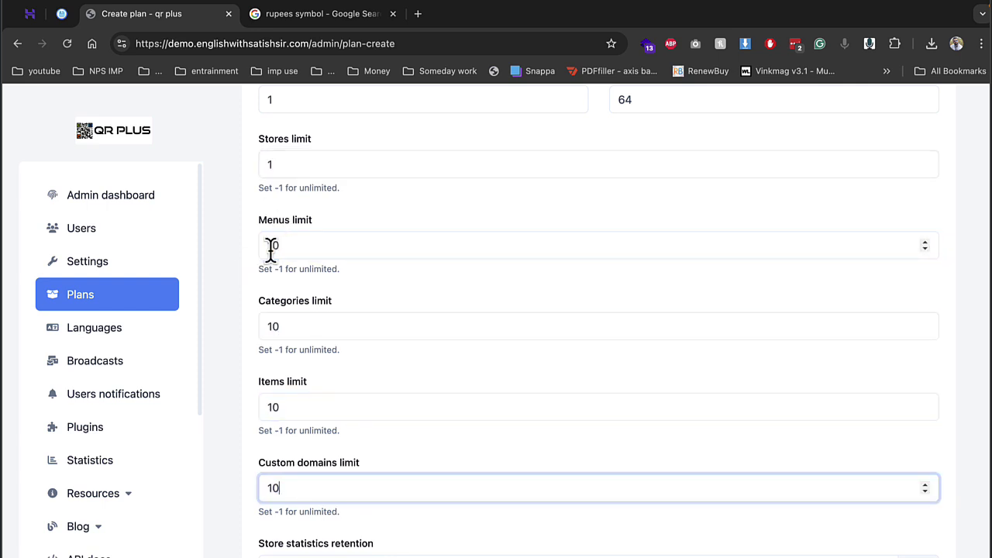
key("Tab")
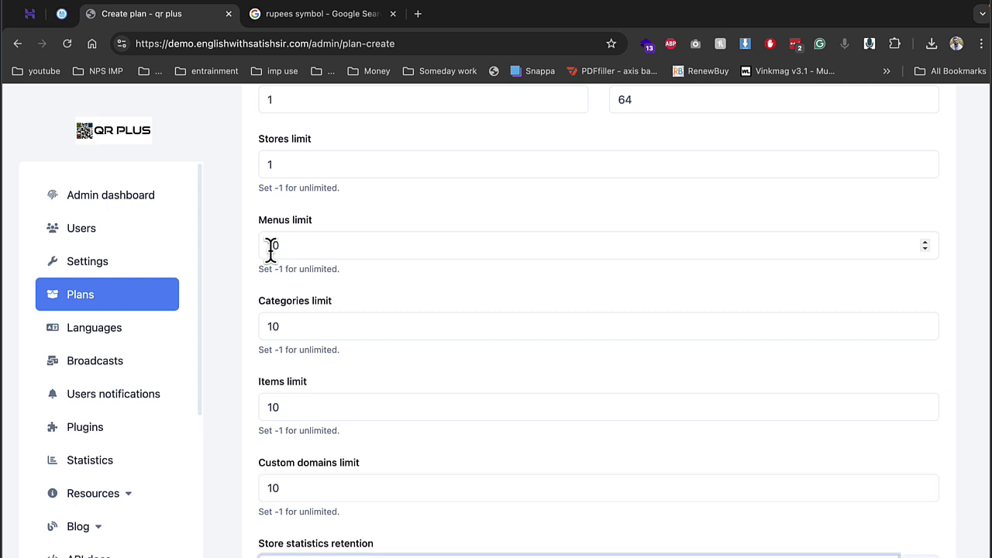
Step: Enable ordering system, custom back-half URLs, online payments and email reports, then create the plan
scroll(270, 246, "down", 5)
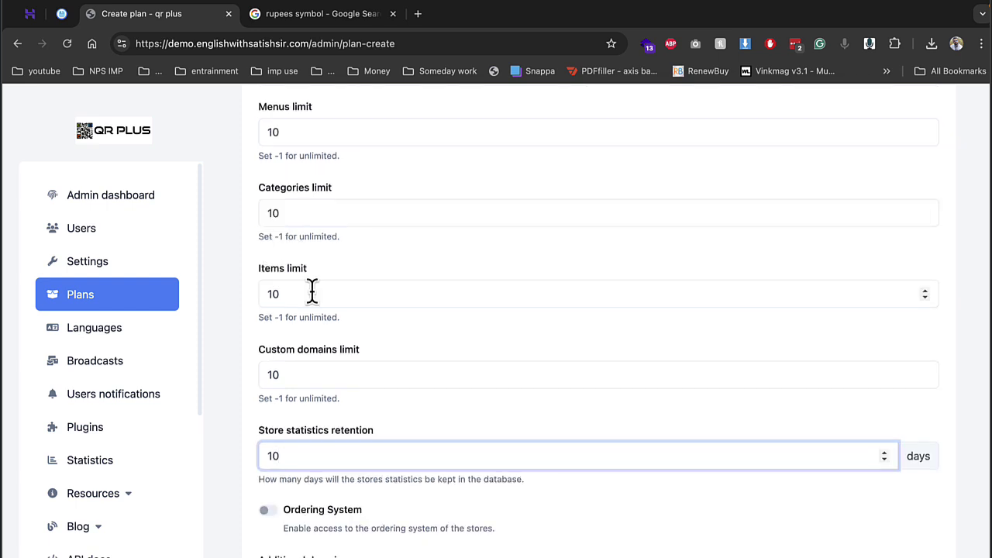
left_click(273, 427)
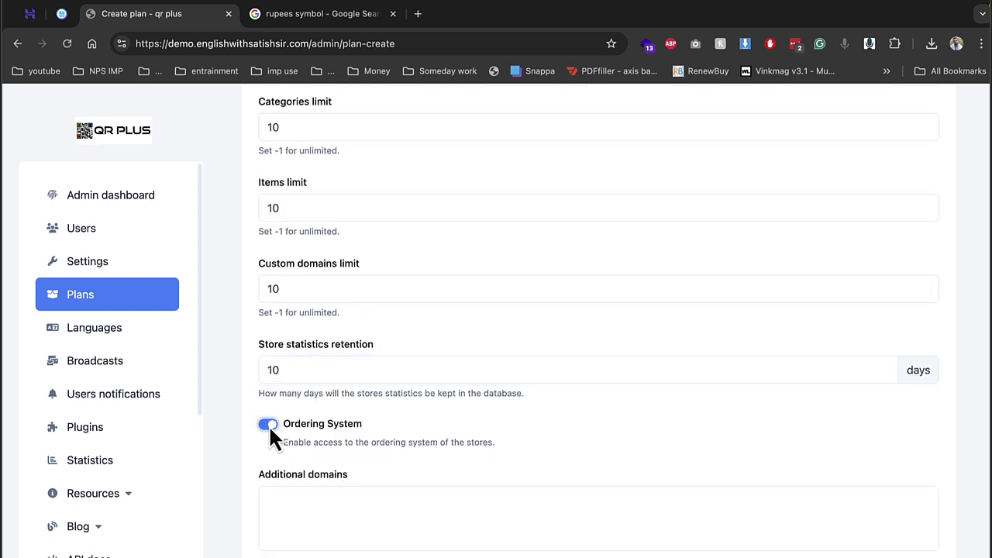
scroll(402, 448, "down", 2)
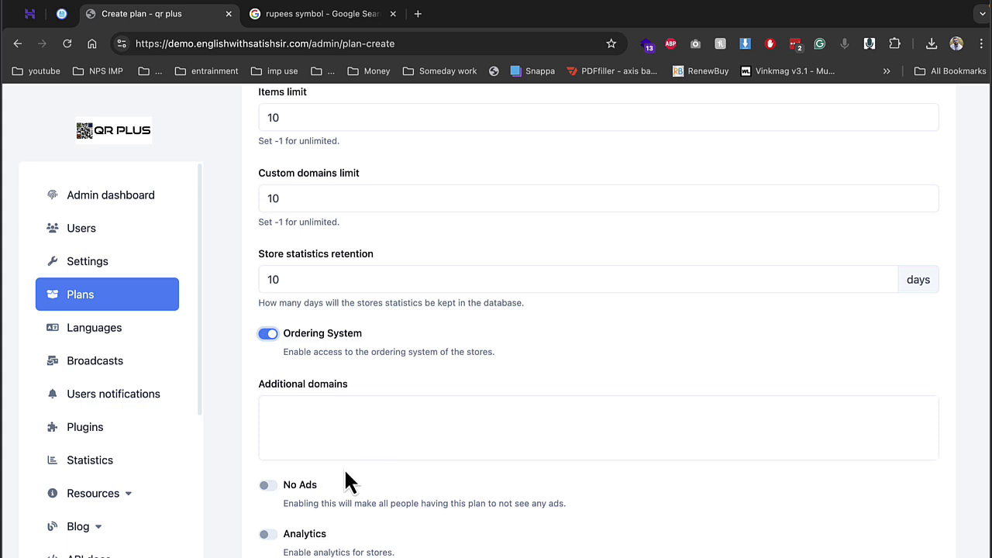
scroll(342, 469, "down", 5)
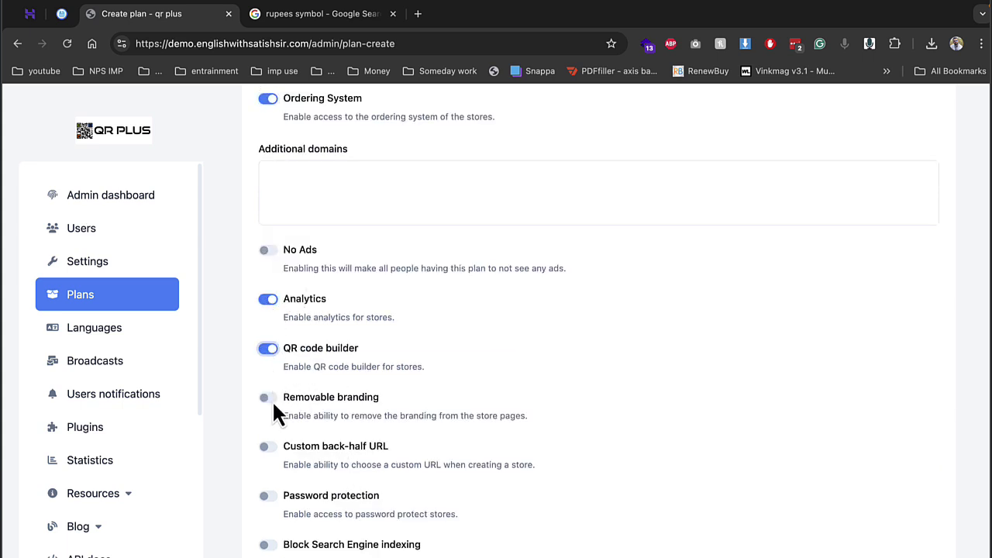
left_click(265, 451)
scroll(279, 506, "down", 2)
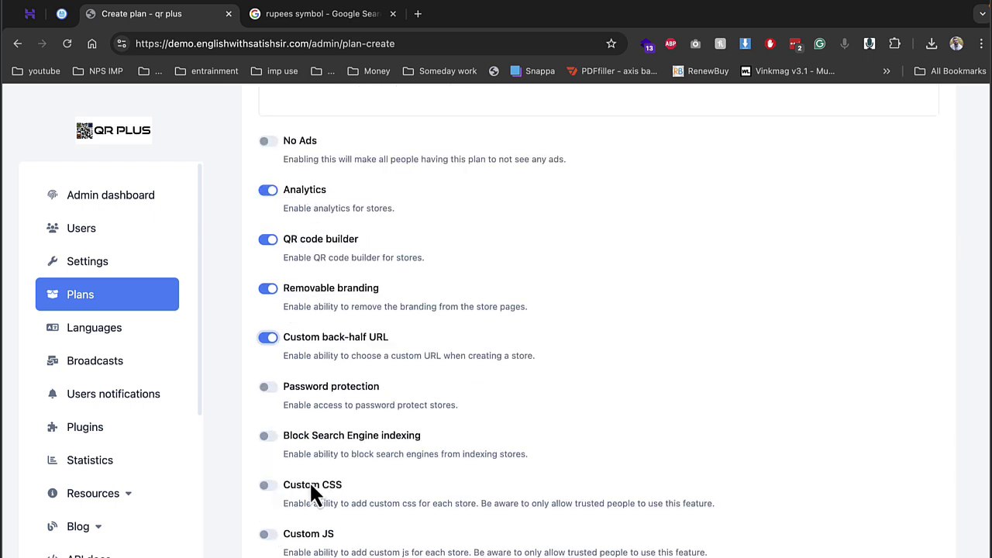
scroll(377, 412, "down", 3)
scroll(405, 465, "down", 2)
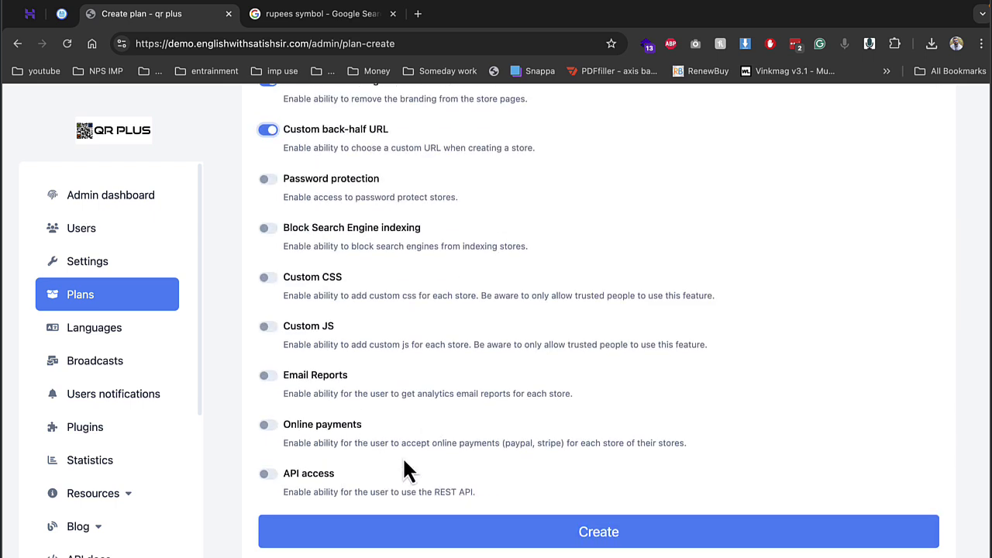
left_click(266, 427)
left_click(268, 375)
left_click(392, 533)
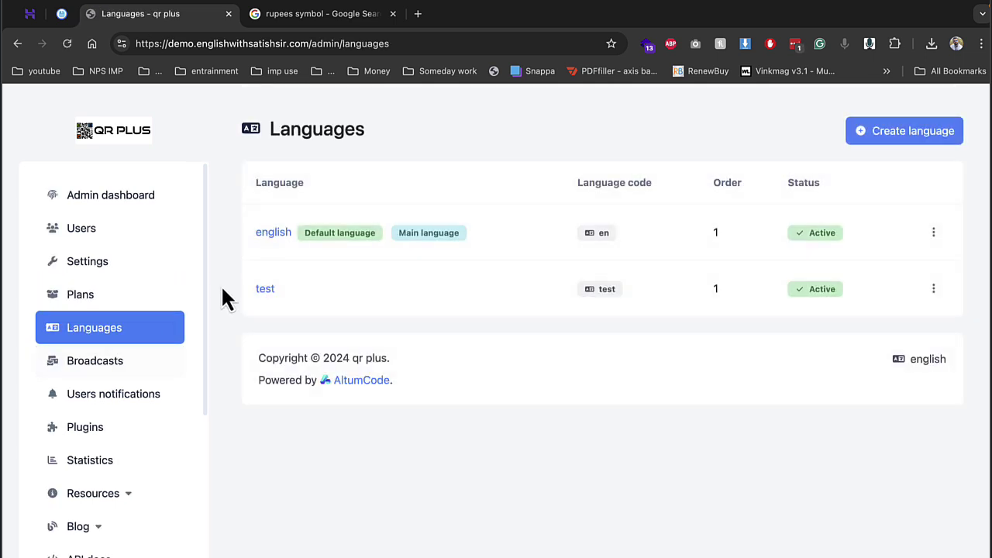
Step: Browse the admin statistics and main settings, then open the admin Stores list
left_click(127, 462)
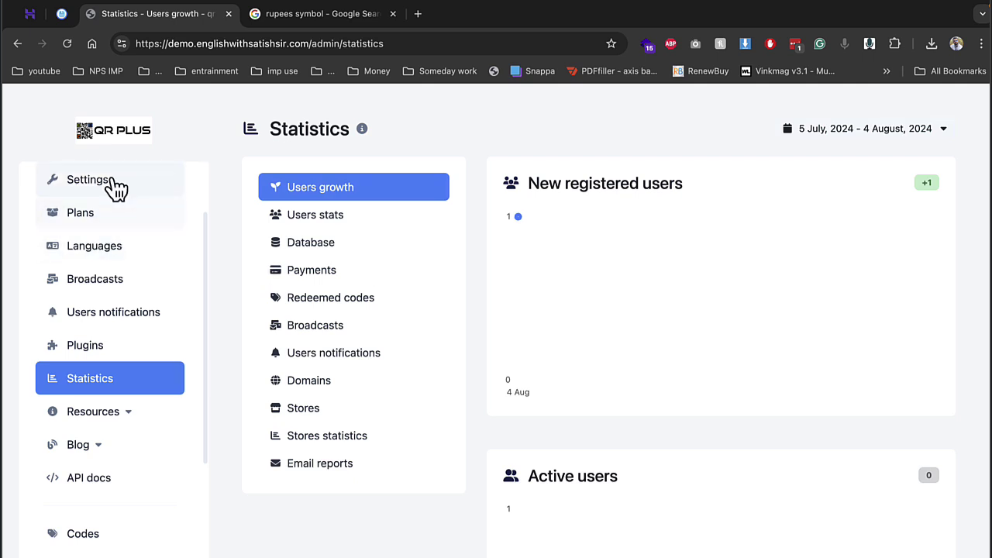
left_click(109, 183)
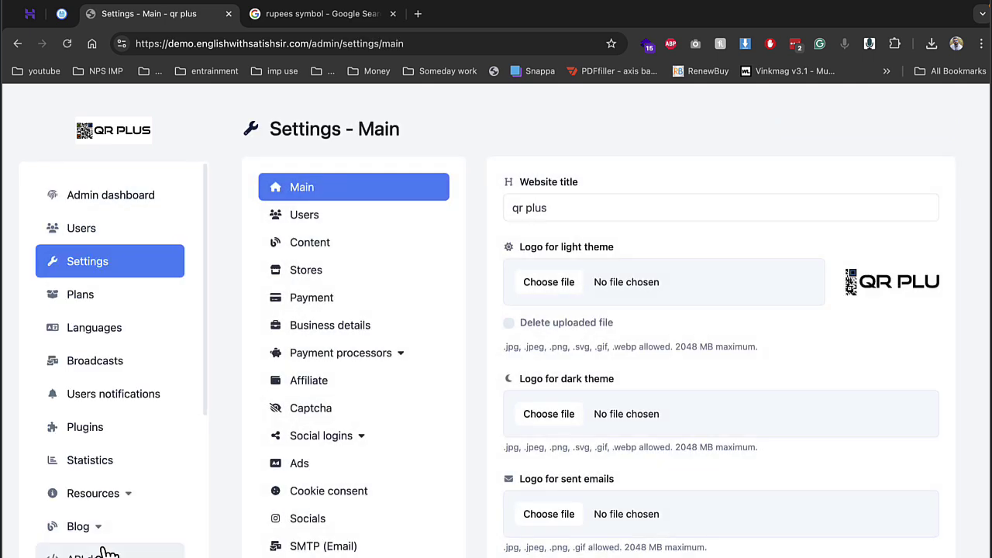
scroll(113, 531, "down", 5)
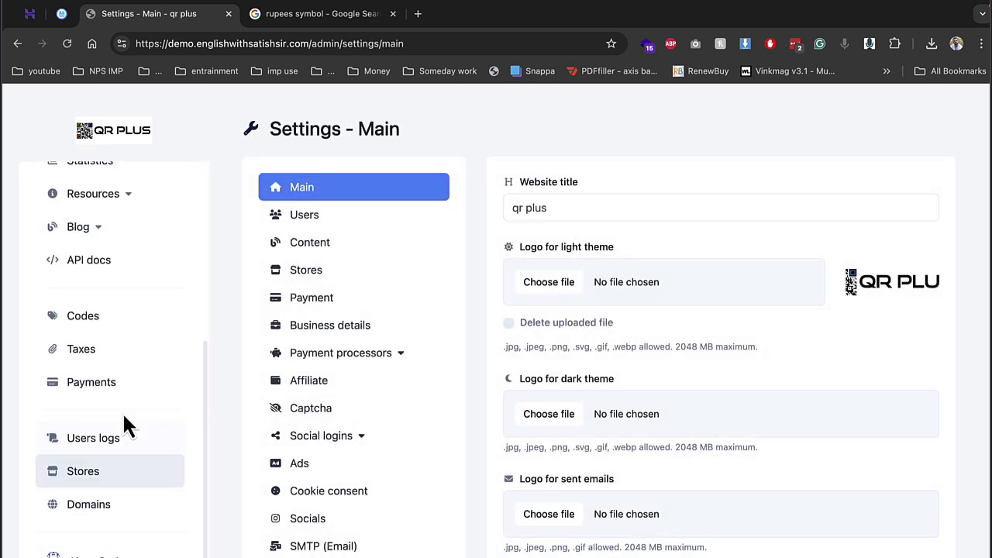
scroll(120, 480, "up", 3)
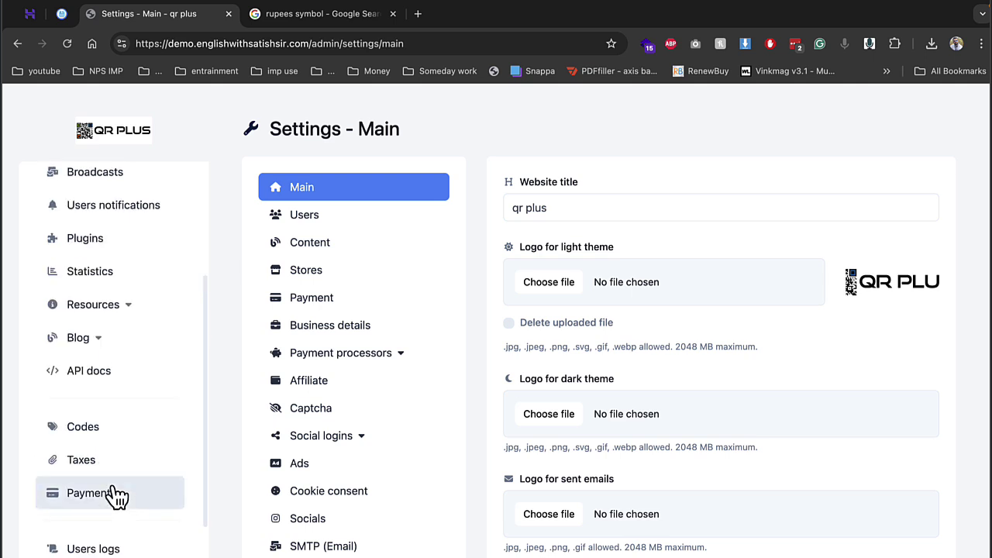
scroll(117, 496, "down", 3)
left_click(137, 472)
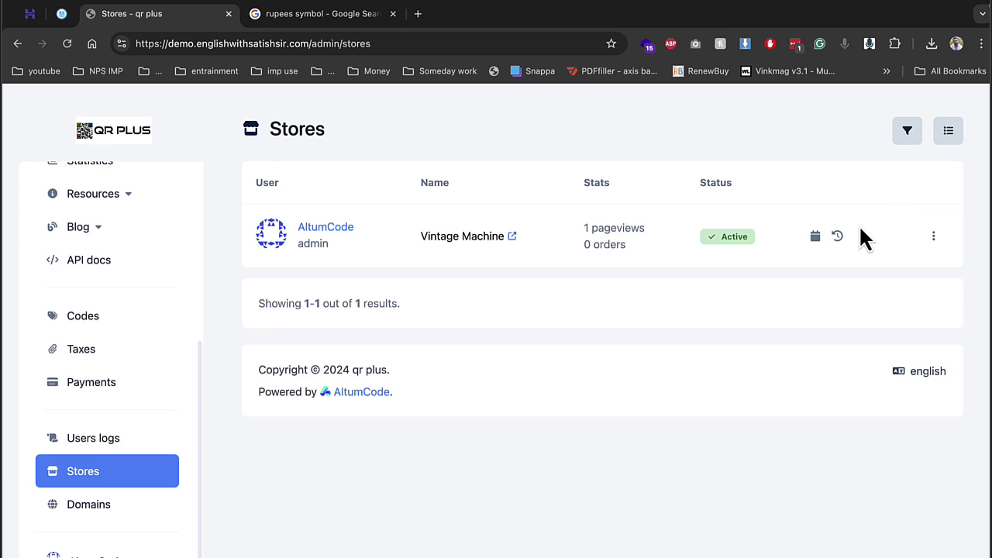
scroll(77, 349, "up", 5)
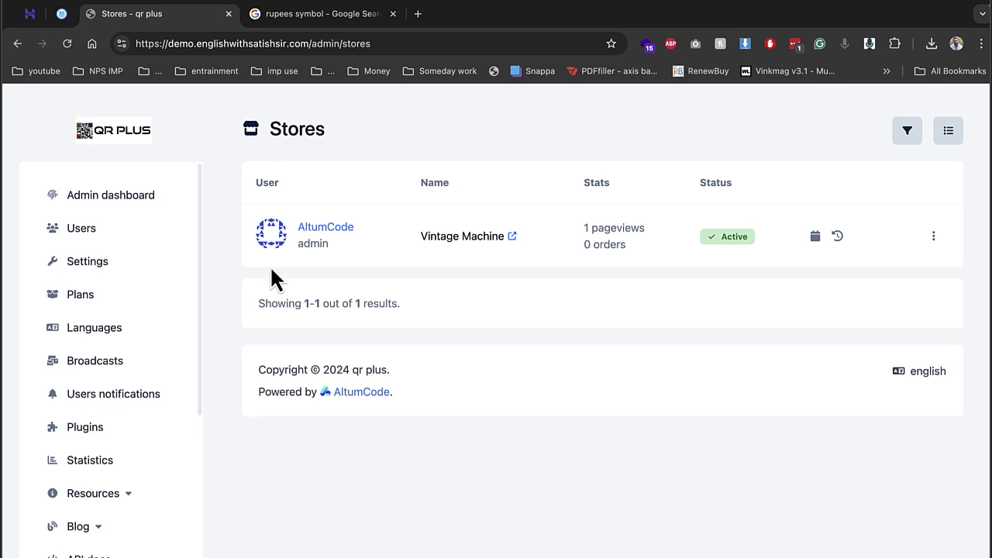
Step: Log out of the admin account to reach the public landing page
left_click(355, 42)
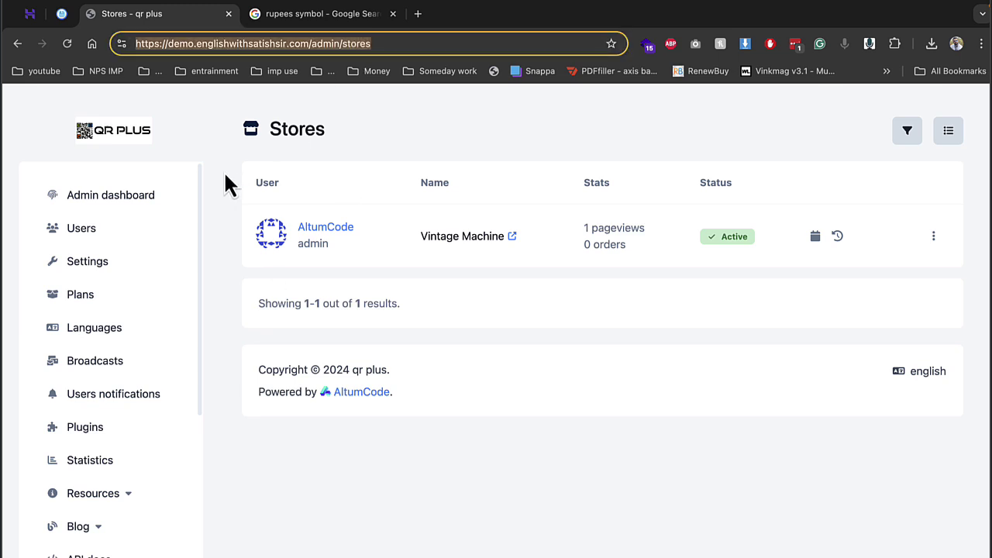
scroll(180, 349, "down", 4)
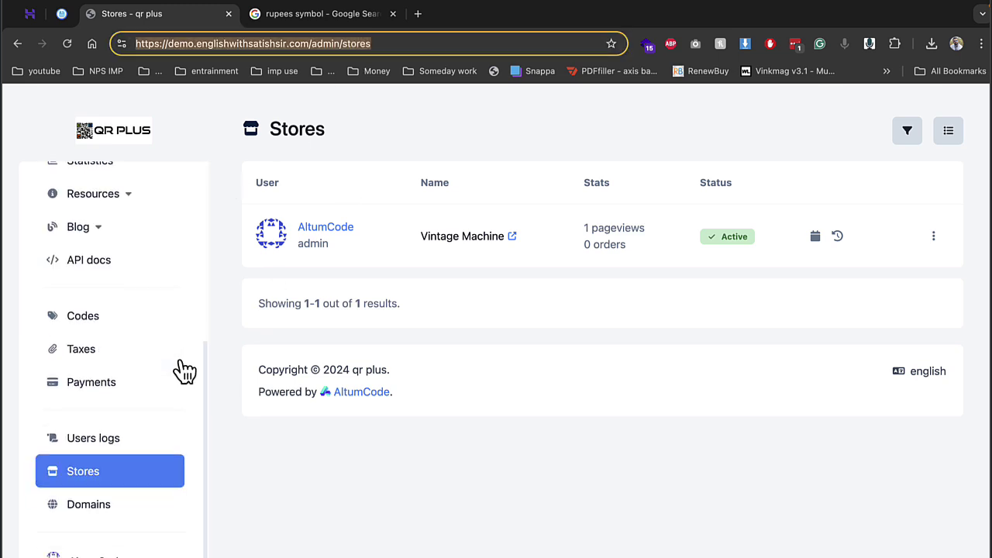
left_click(109, 552)
left_click(140, 533)
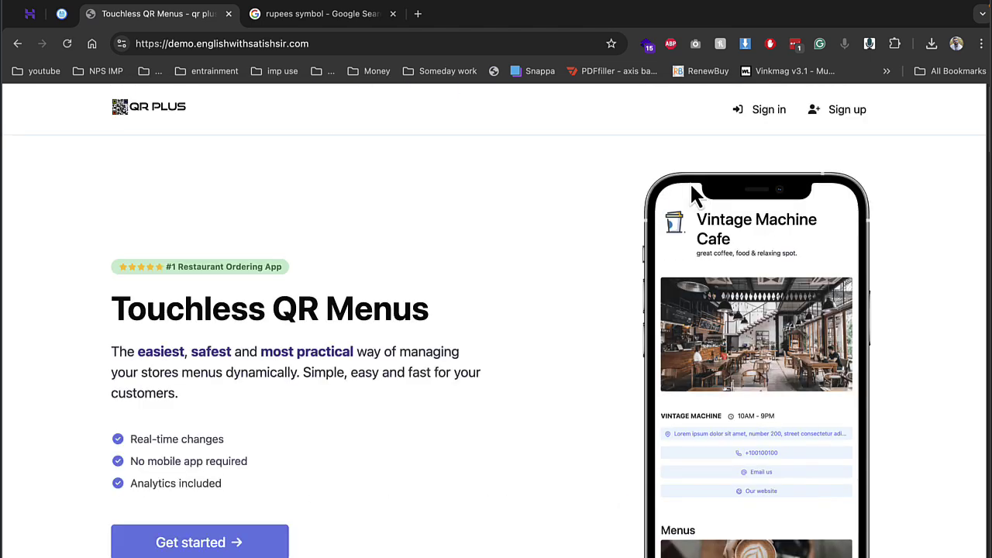
Step: Sign up as 'demo' with the suggested e-mail address and a password, accepting the terms
left_click(826, 124)
left_click(409, 293)
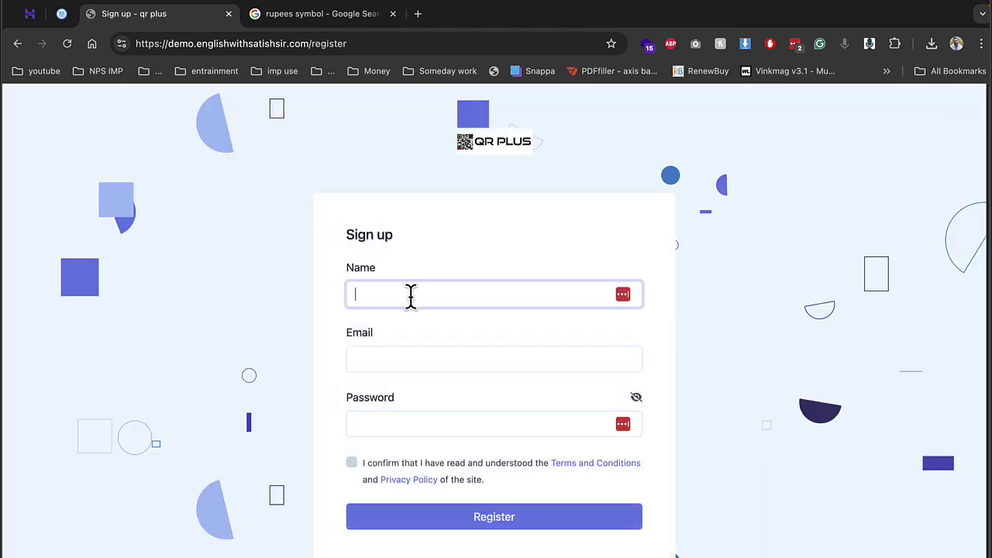
type("demo")
key("Tab")
type("de")
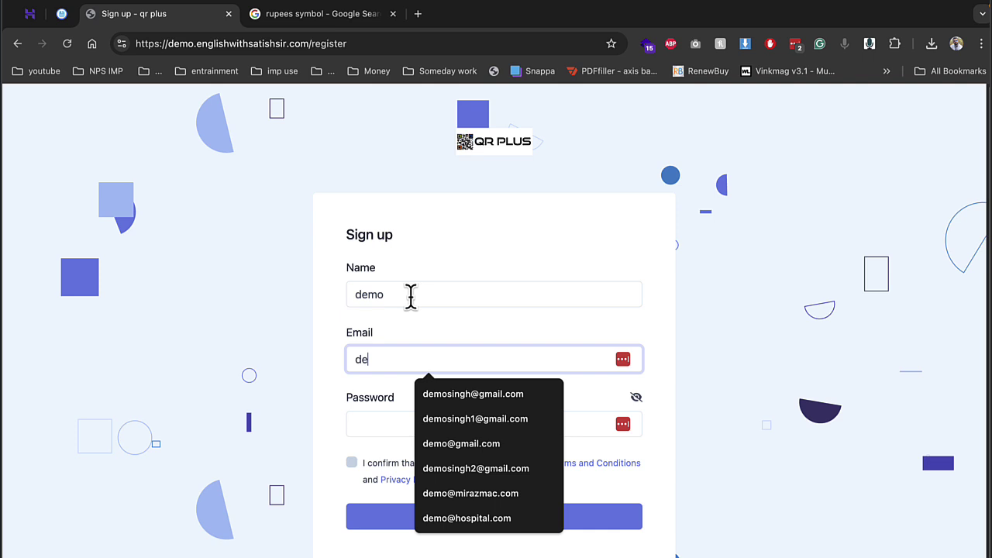
key("Down")
key("Return")
key("Tab")
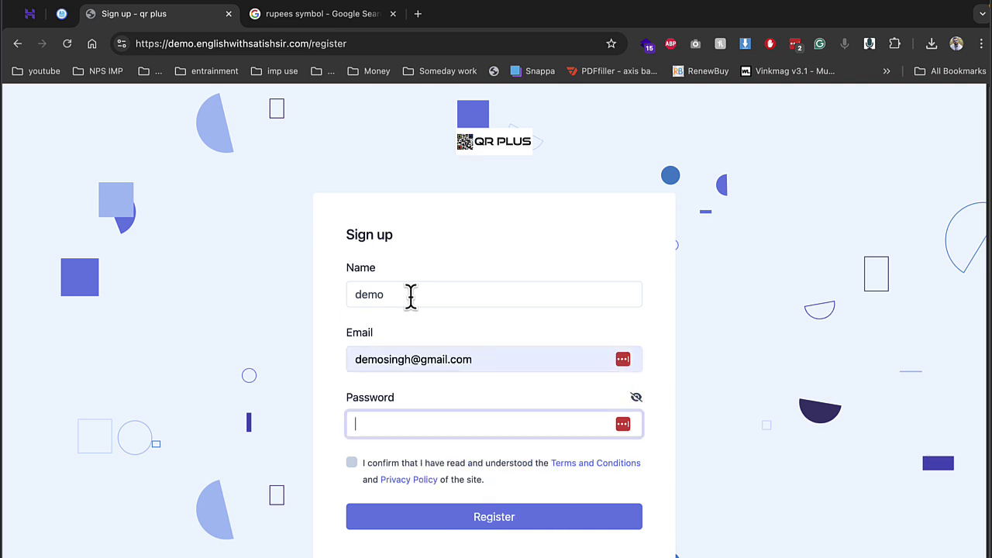
type("d")
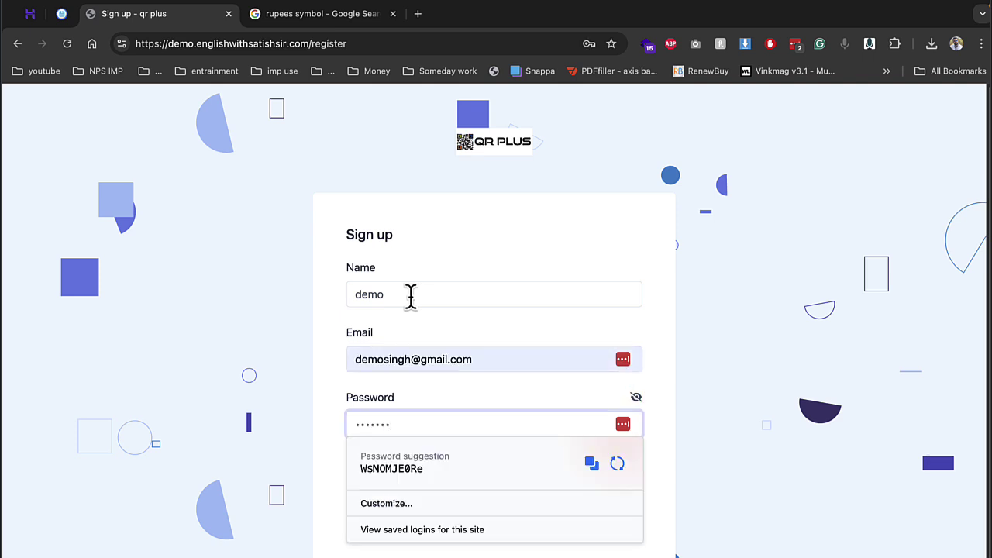
key("Return")
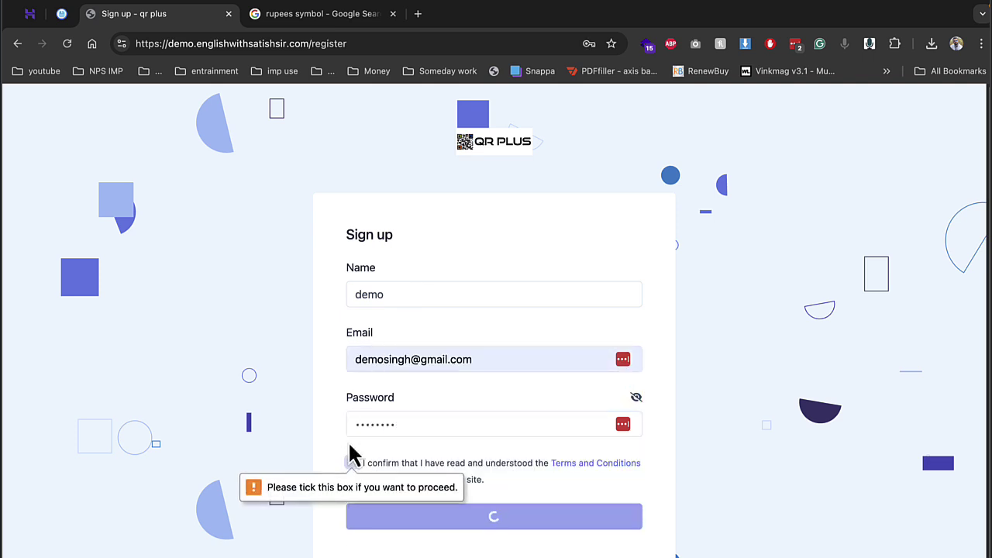
left_click(352, 463)
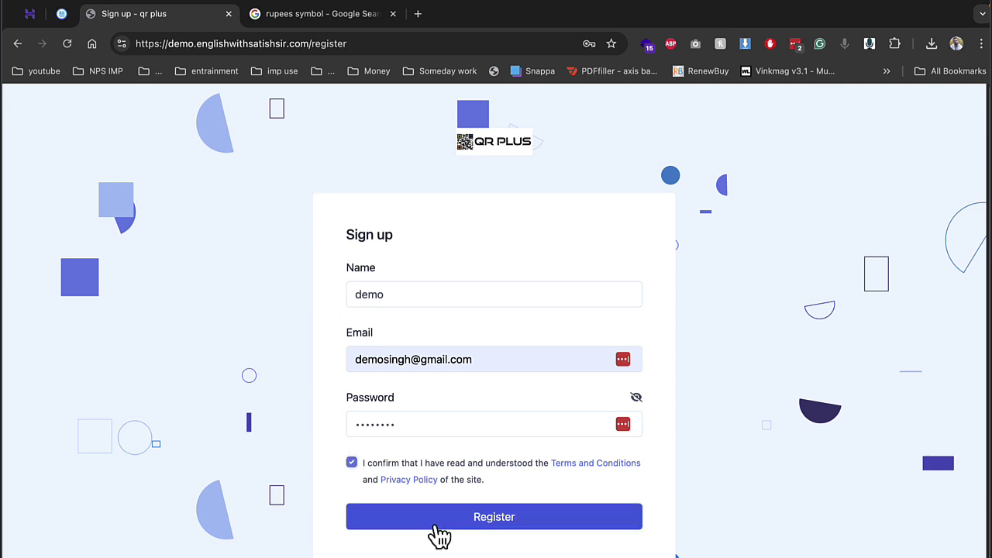
left_click(437, 527)
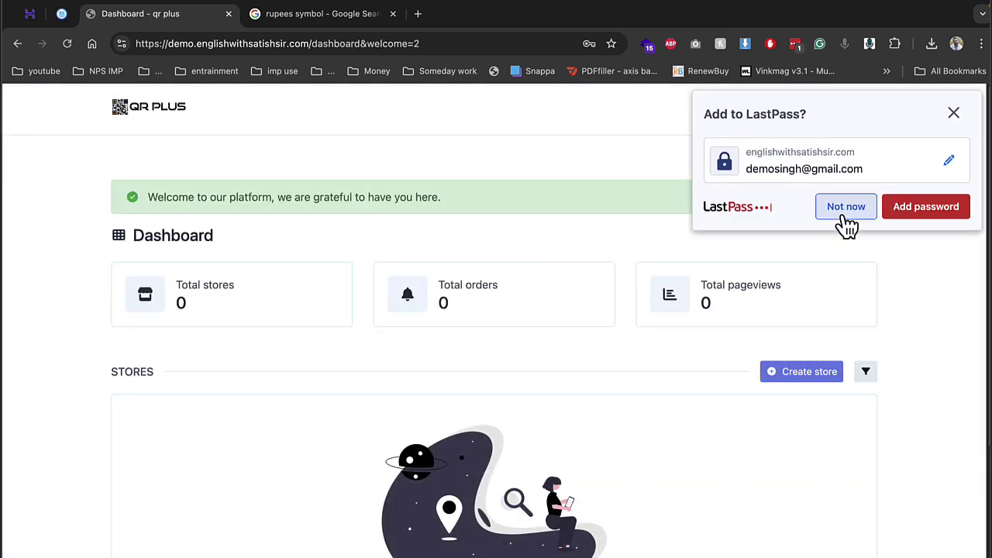
Step: Dismiss the password prompt and start a store with alias and name 'perkandpuff'
left_click(846, 208)
left_click(802, 371)
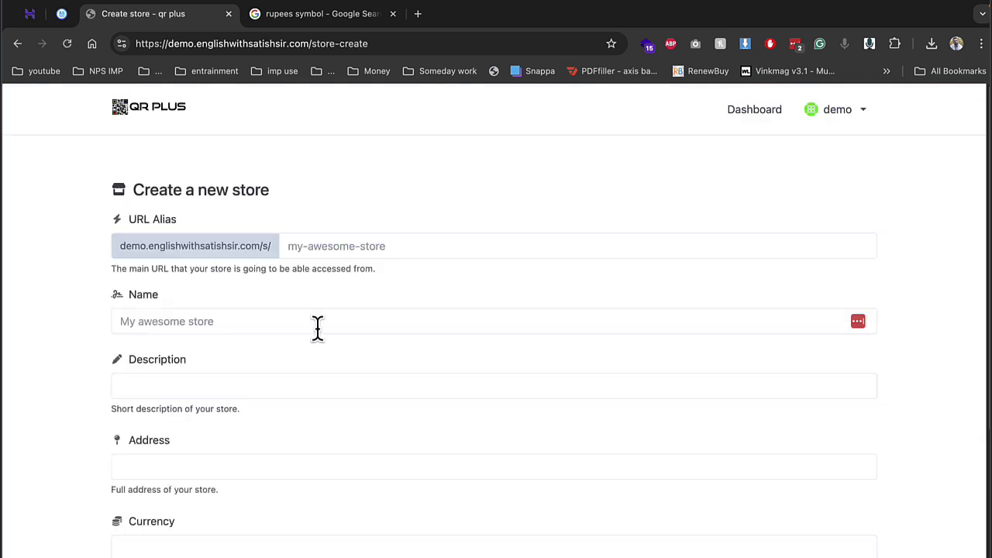
left_click(338, 242)
type("perkandpuff")
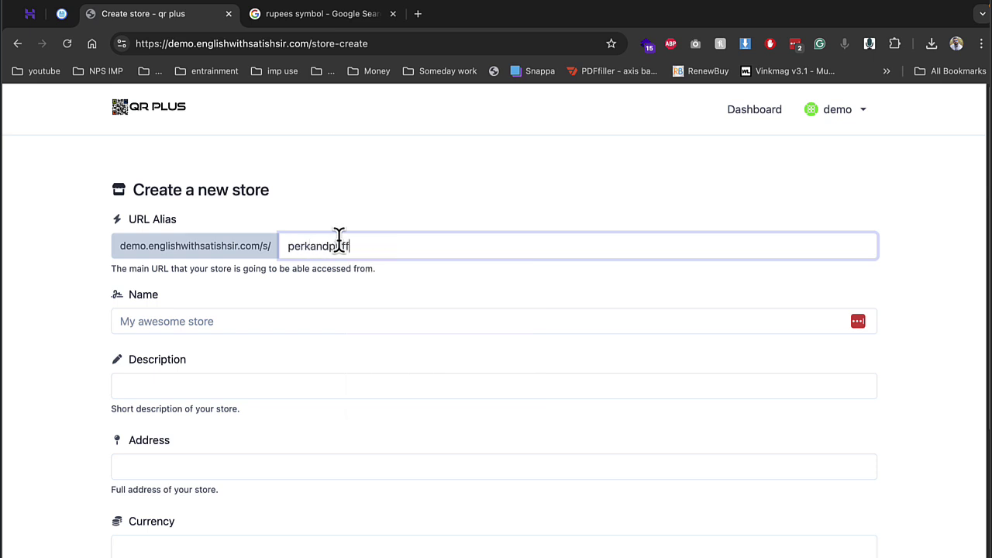
key("Tab")
double_click(342, 245)
key("super+c")
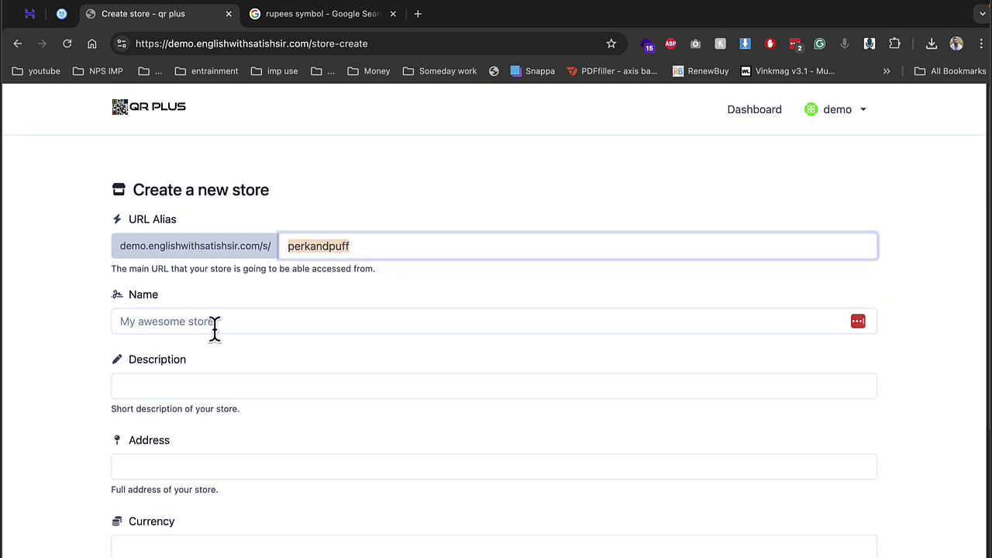
left_click(214, 325)
key("super+v")
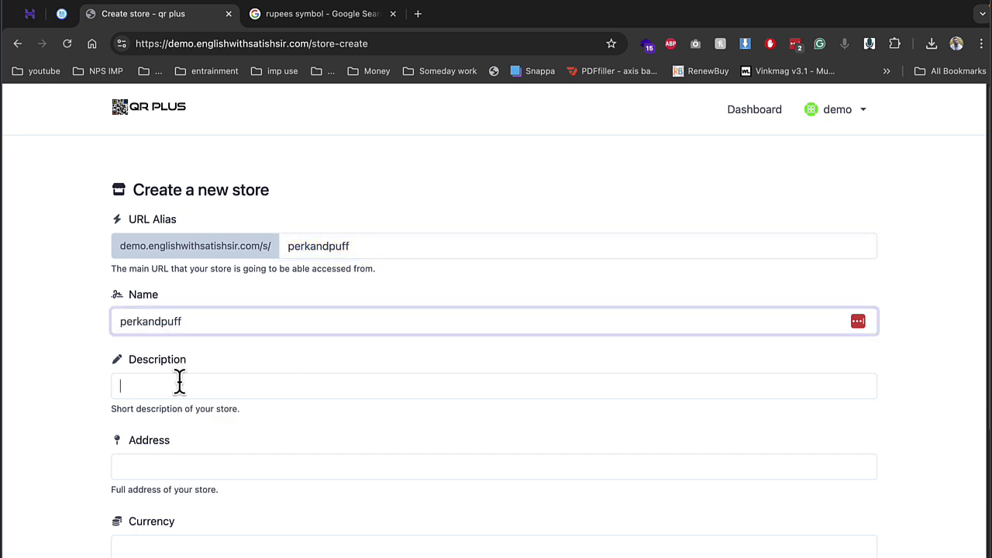
Step: Add description 'best cafe in city', address 'bhopal', currency INR, and create the store
left_click(179, 381)
key("super+v")
double_click(187, 393)
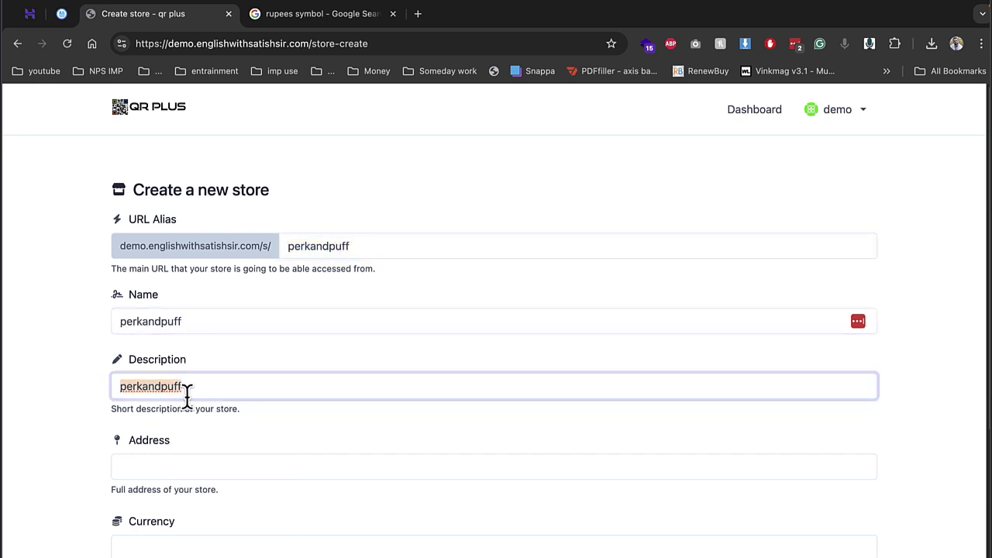
type("best cafe in my")
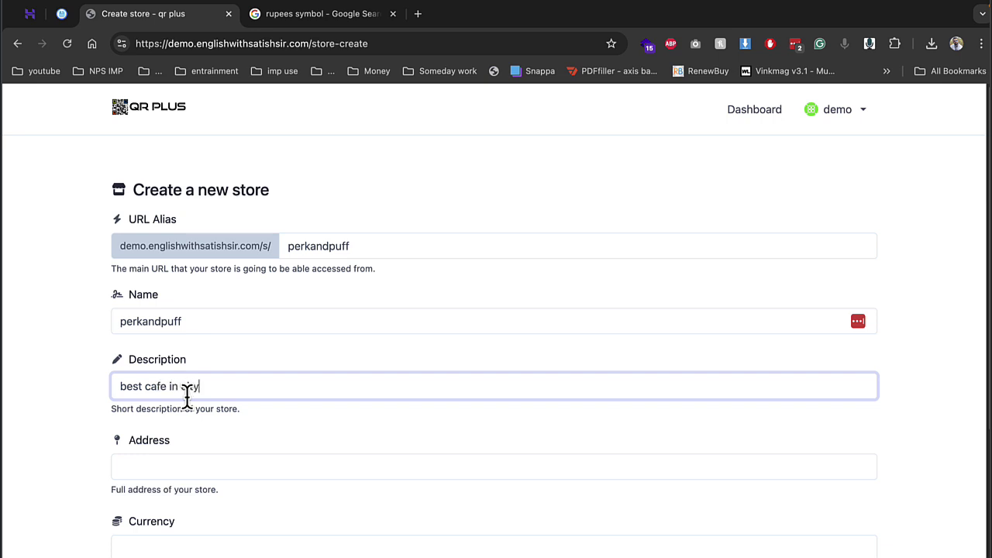
key("Tab")
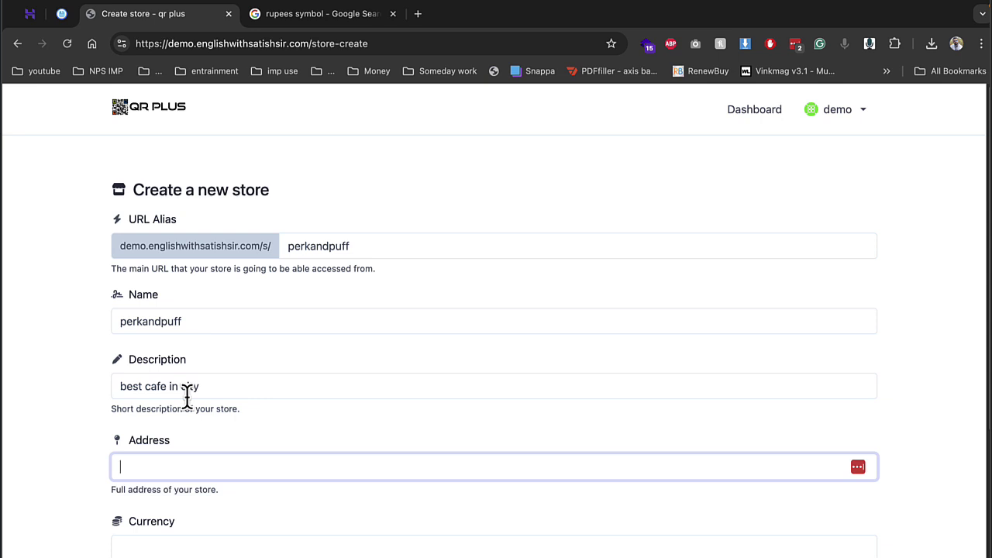
key("Tab")
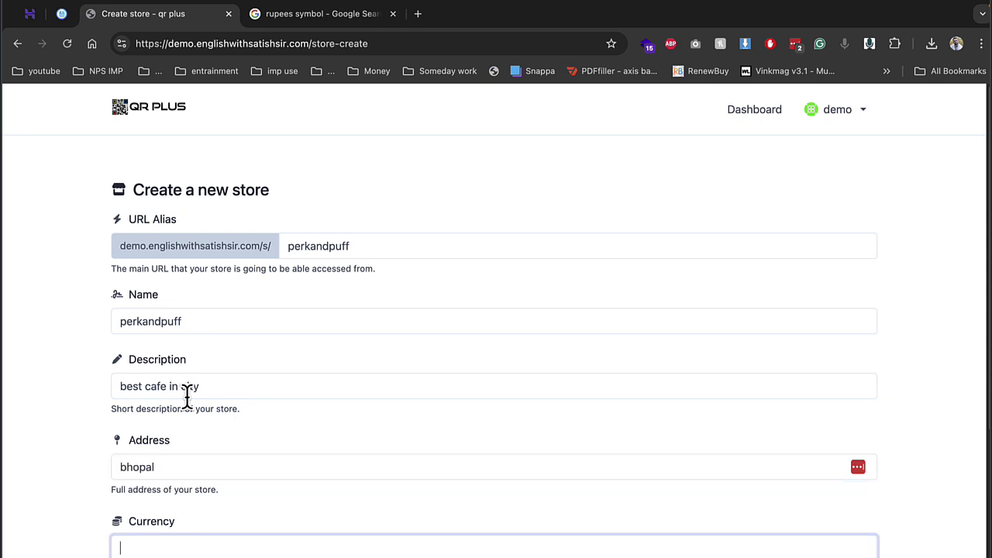
type("inr")
scroll(193, 407, "down", 5)
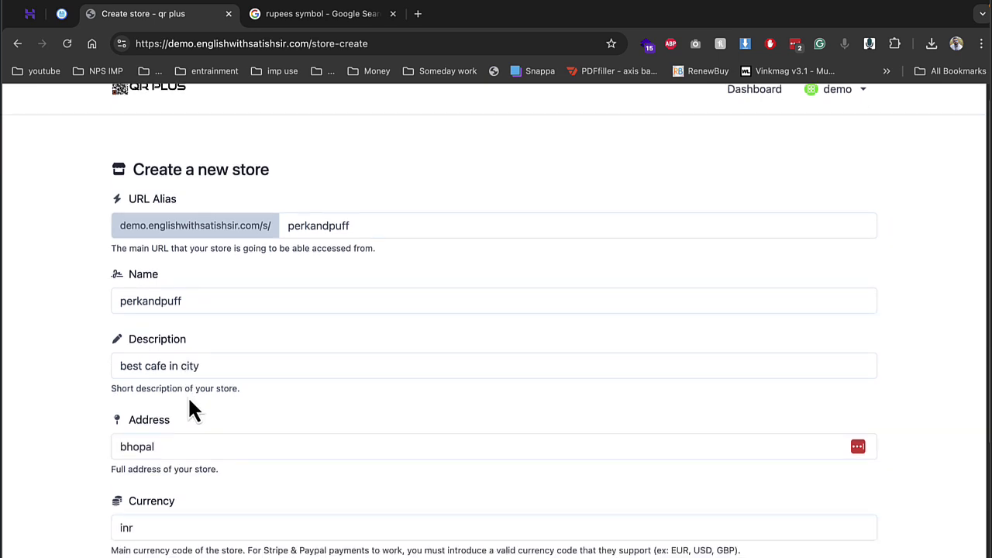
left_click(310, 434)
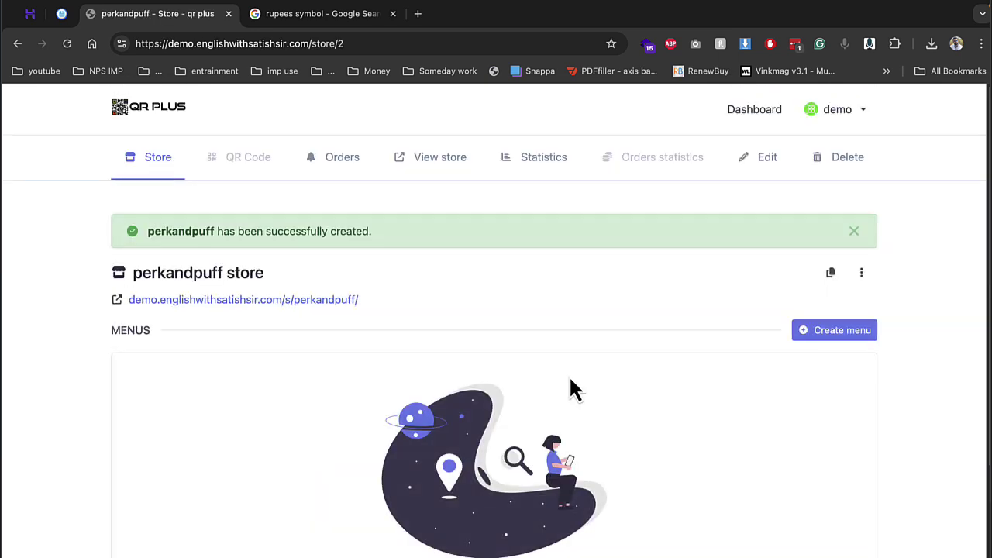
Step: Start a new menu with URL alias 'menu' and name 'main menu'
left_click(824, 334)
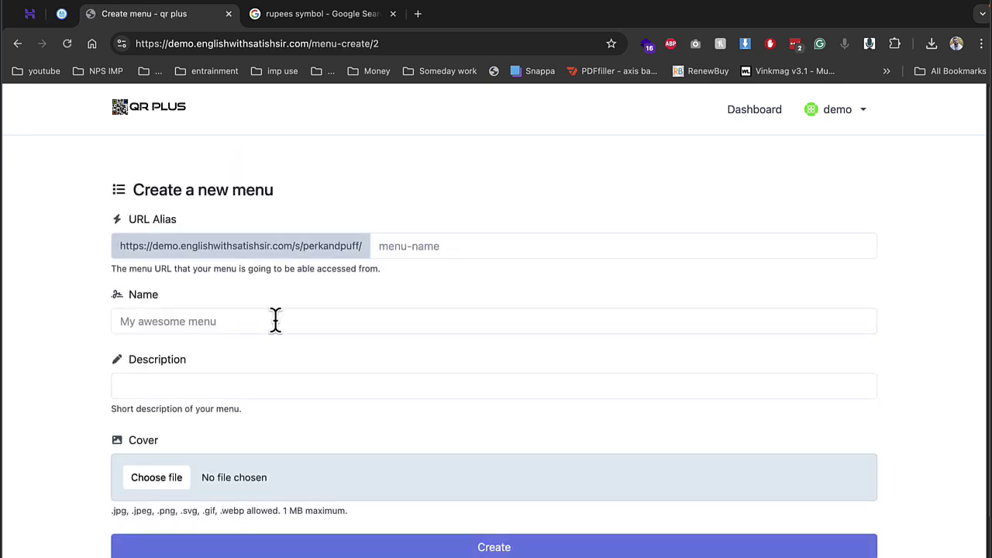
left_click(401, 248)
type("menu")
key("Tab")
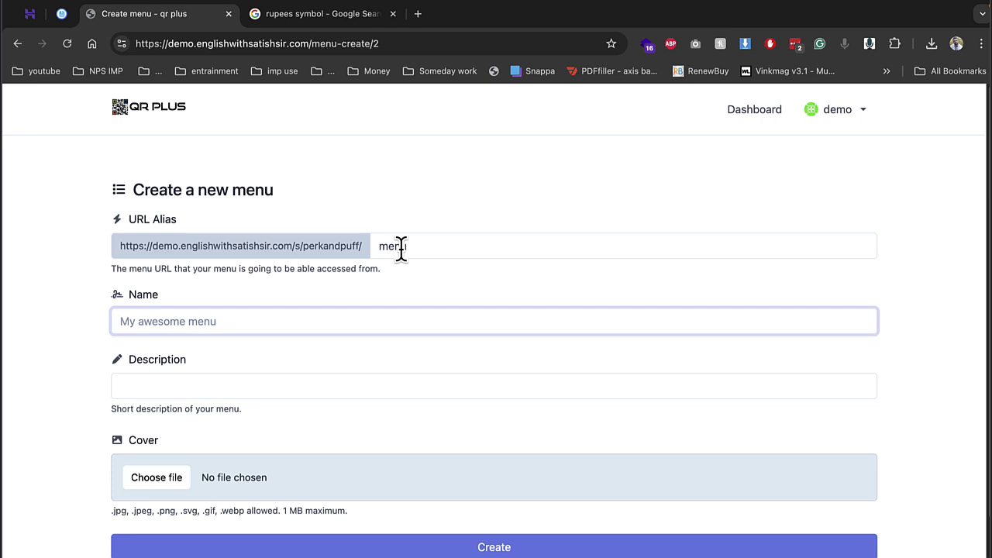
type("ma")
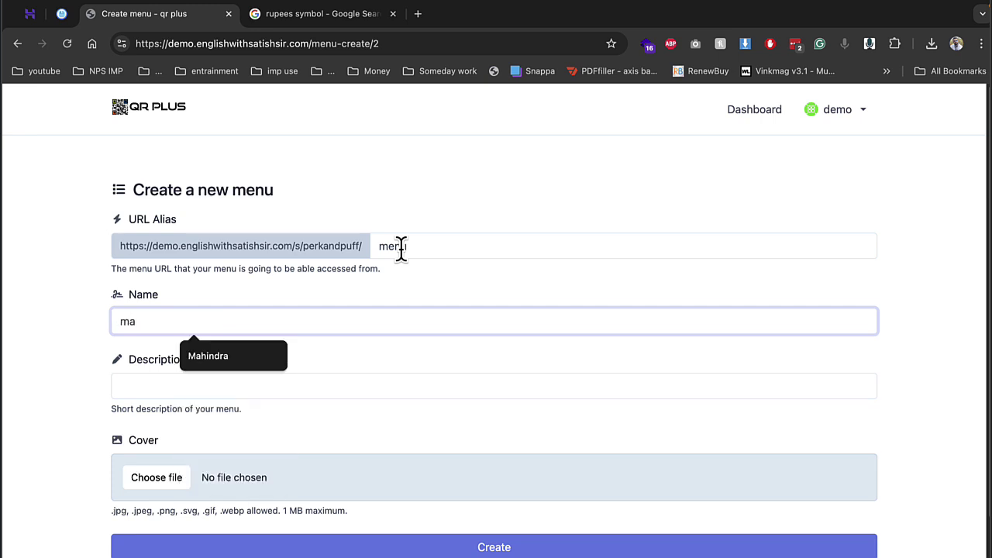
type("in menu")
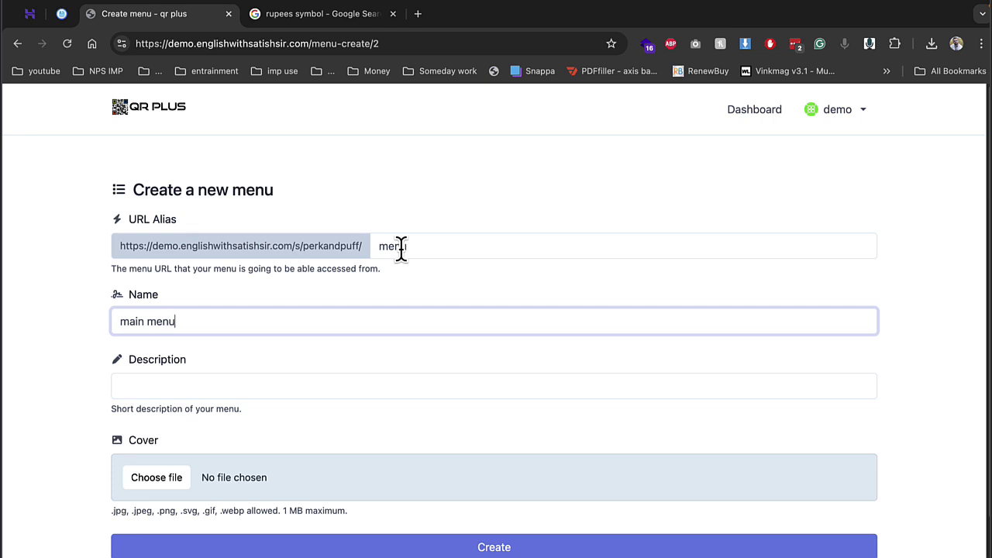
key("Tab")
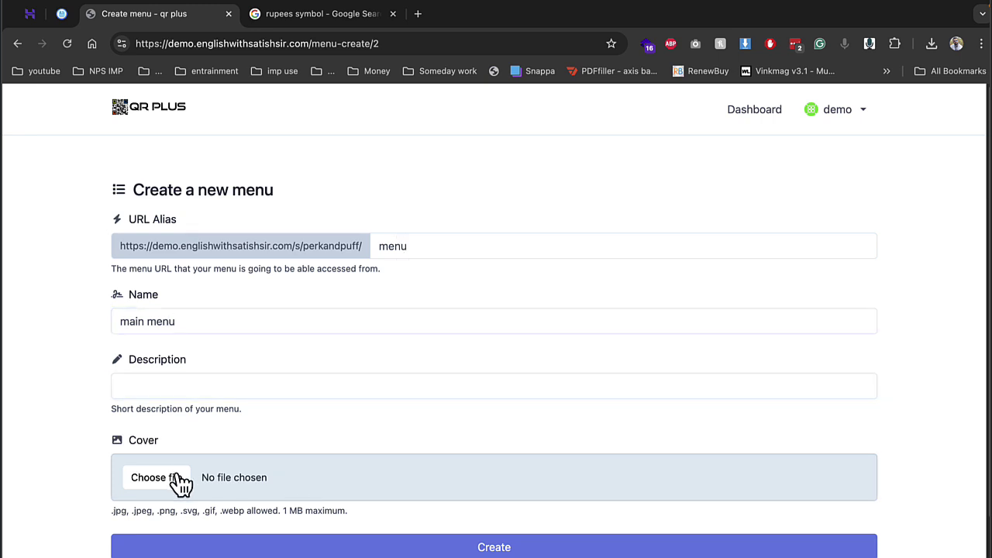
Step: Attach the restaurant menu image from the Desktop as the cover and create the menu
left_click(152, 478)
scroll(469, 303, "down", 3)
scroll(512, 372, "down", 5)
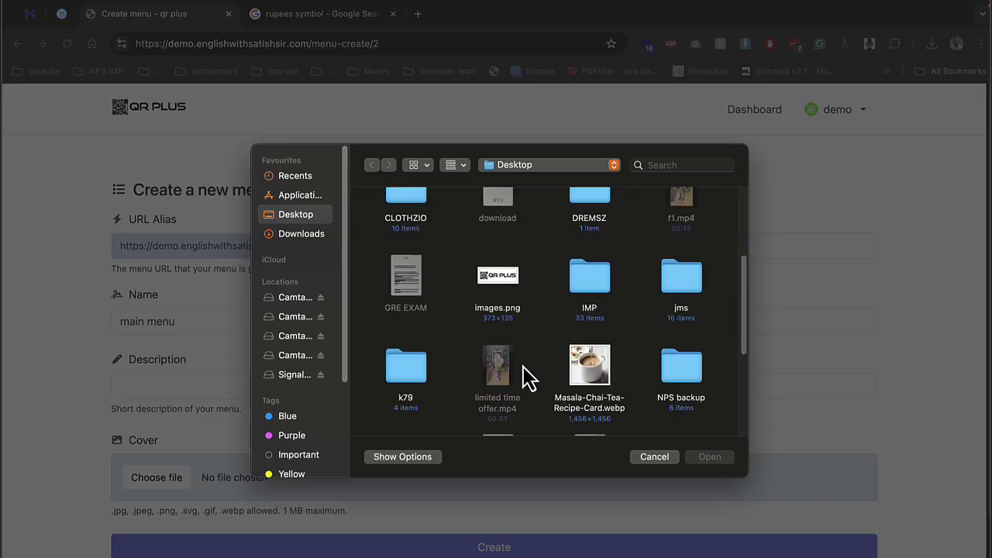
left_click(404, 364)
double_click(404, 365)
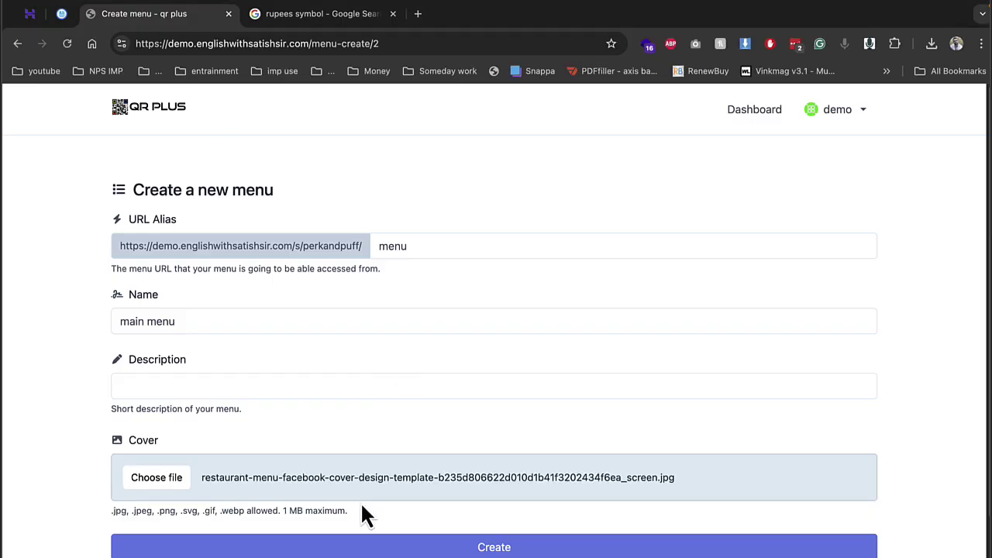
left_click(406, 548)
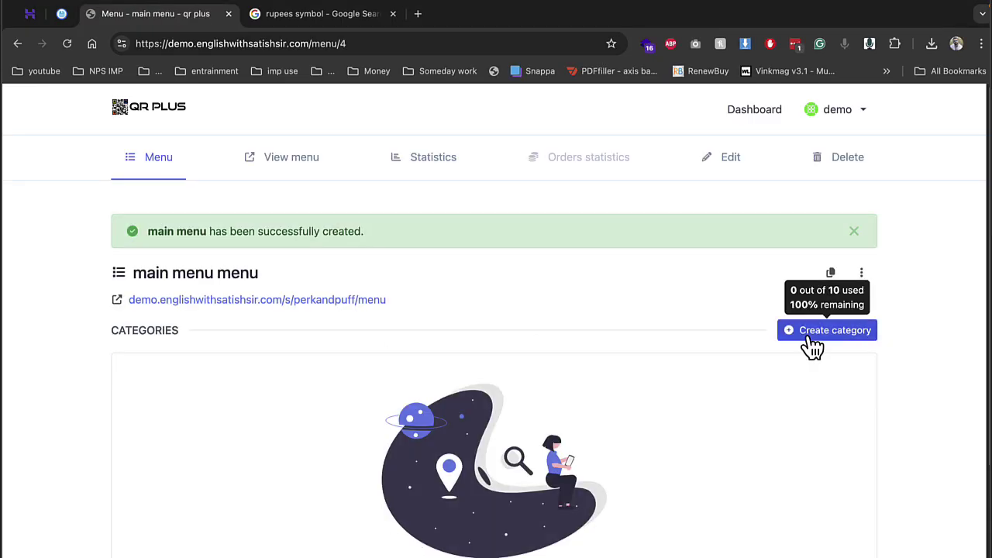
Step: Create a category with URL alias 'tea' and name 'tea' in the main menu
left_click(812, 341)
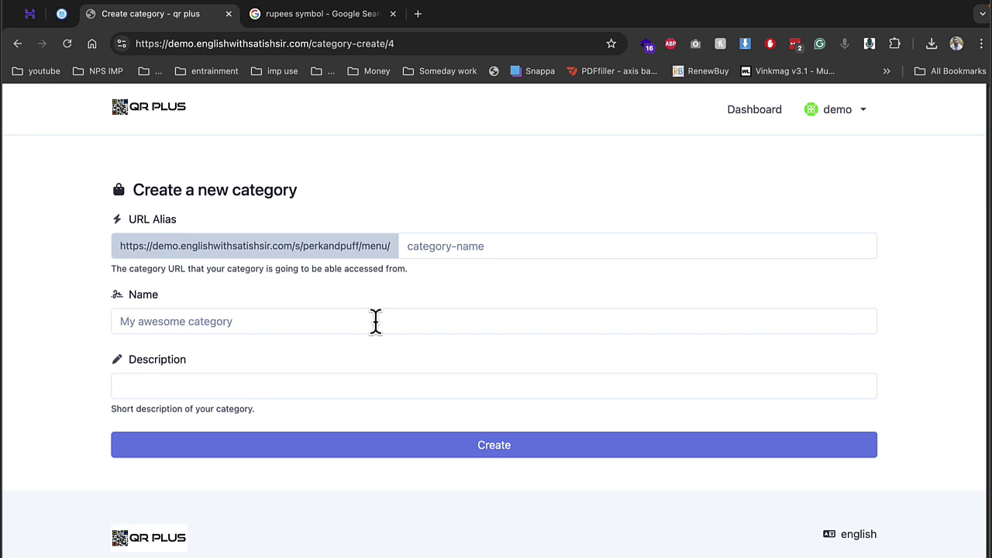
left_click(464, 245)
type("tea")
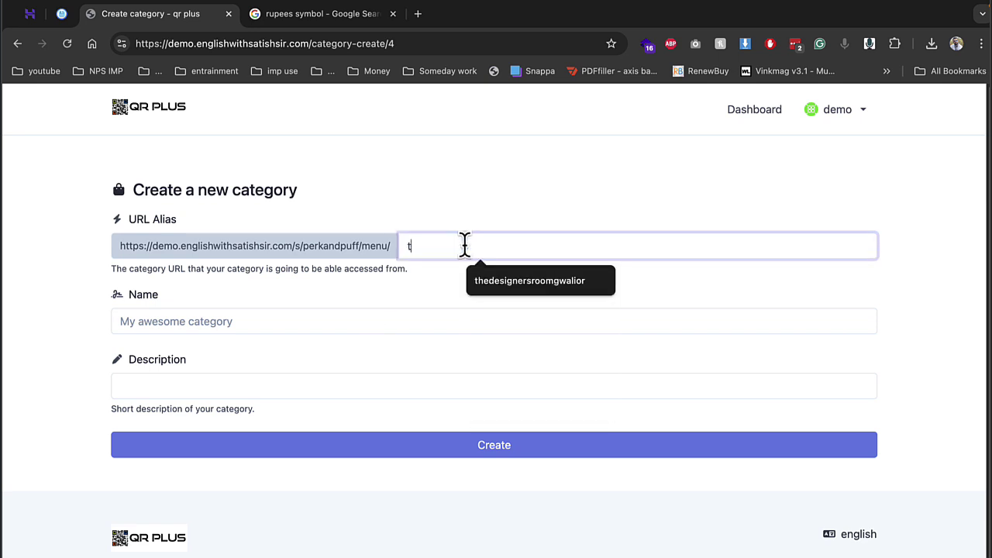
left_click(316, 324)
type("tea")
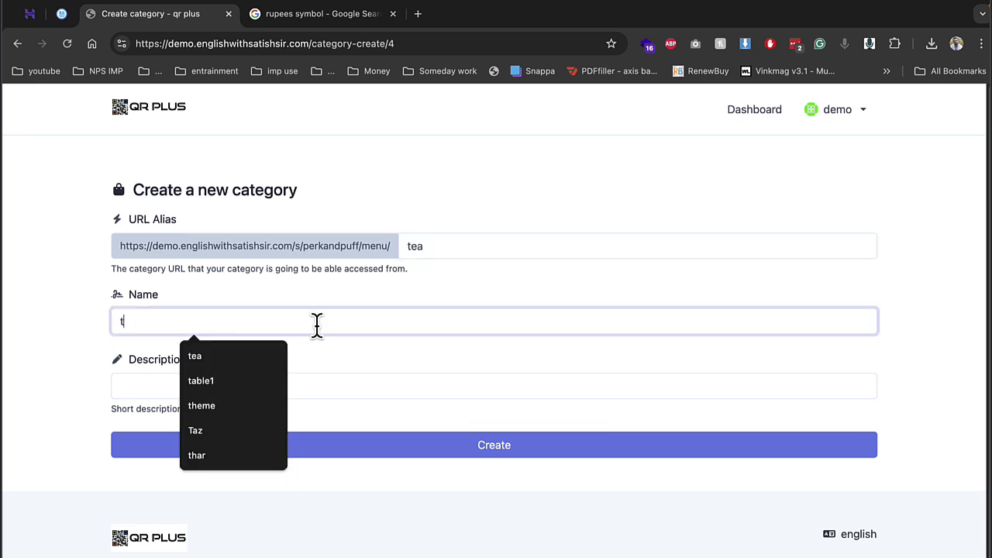
left_click(323, 444)
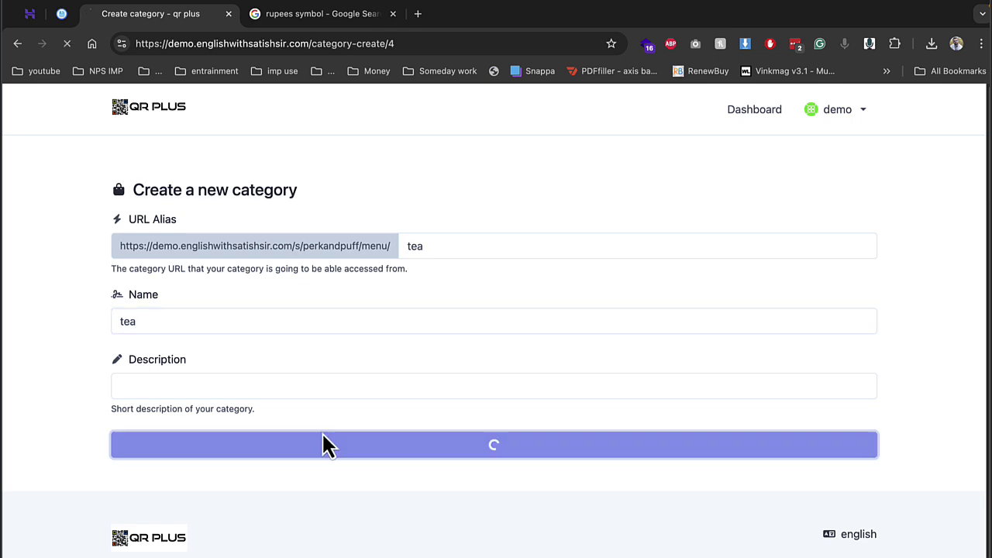
Step: Start a new tea item and fill its URL alias, name and description with 'spl tea'
left_click(845, 331)
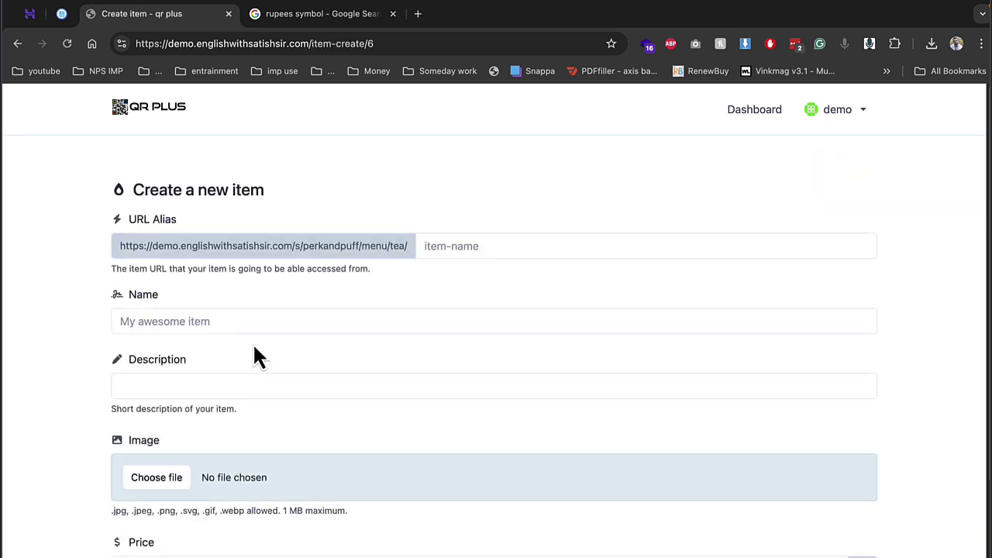
left_click(559, 245)
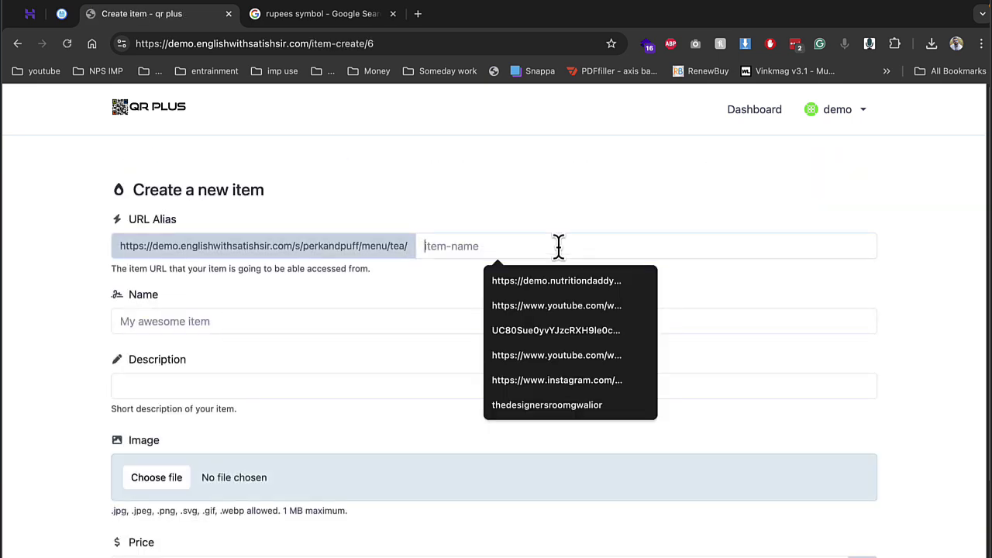
type("t")
key("BackSpace")
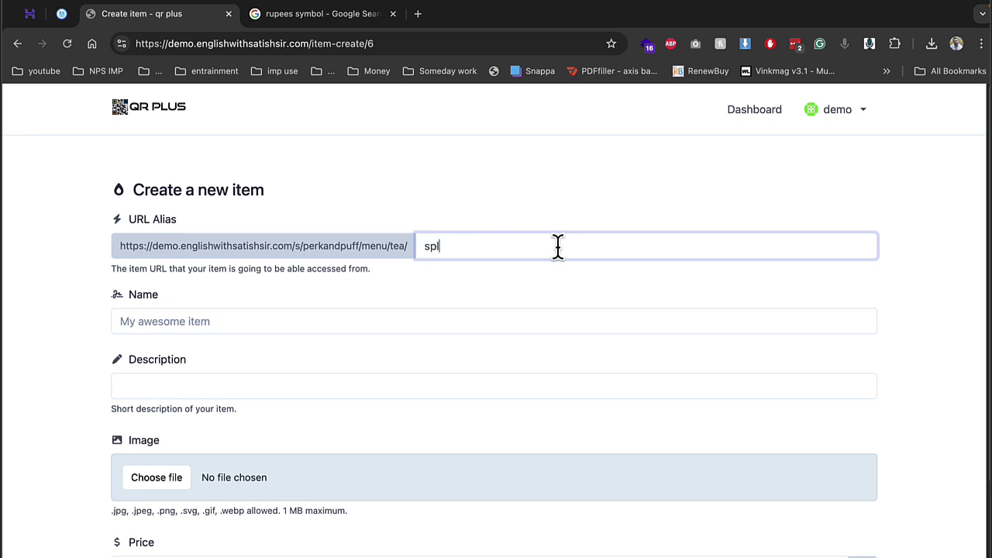
key("super+a")
key("super+c")
left_click(263, 314)
key("super+v")
left_click(178, 378)
key("super+v")
Step: Attach Masala-Chai-Tea-Recipe-Card.webp as the image, set price 120, and create the item
left_click(158, 479)
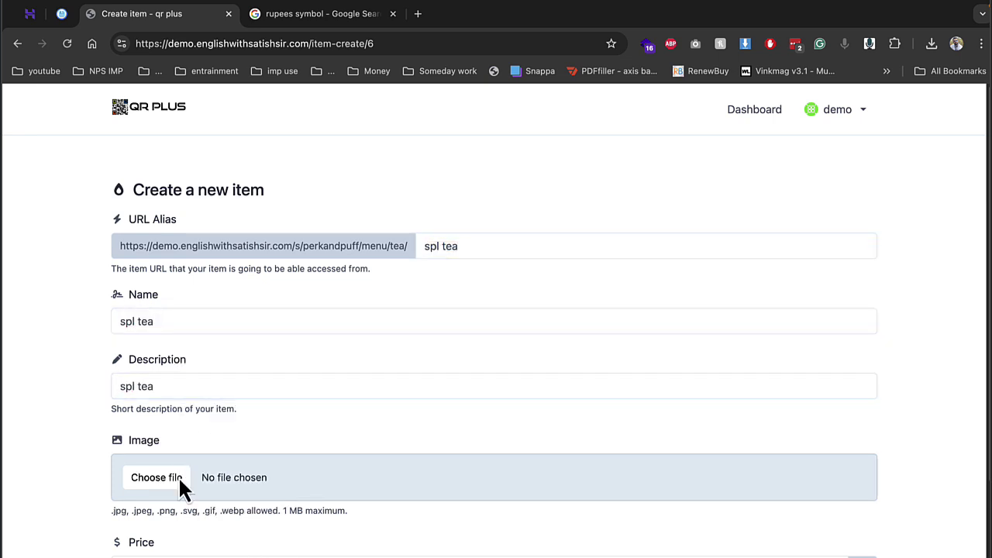
left_click(592, 386)
double_click(592, 386)
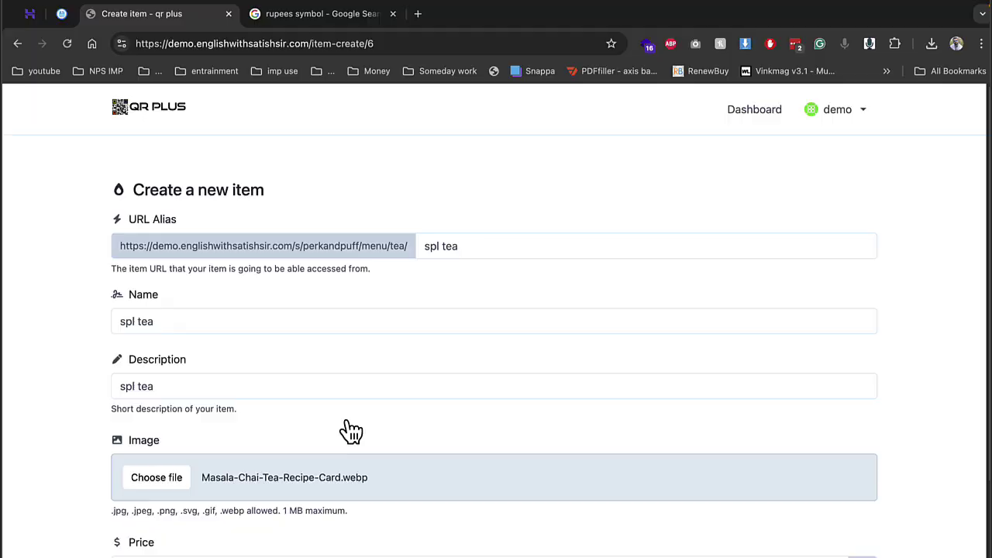
scroll(232, 472, "down", 3)
left_click(197, 387)
type("120")
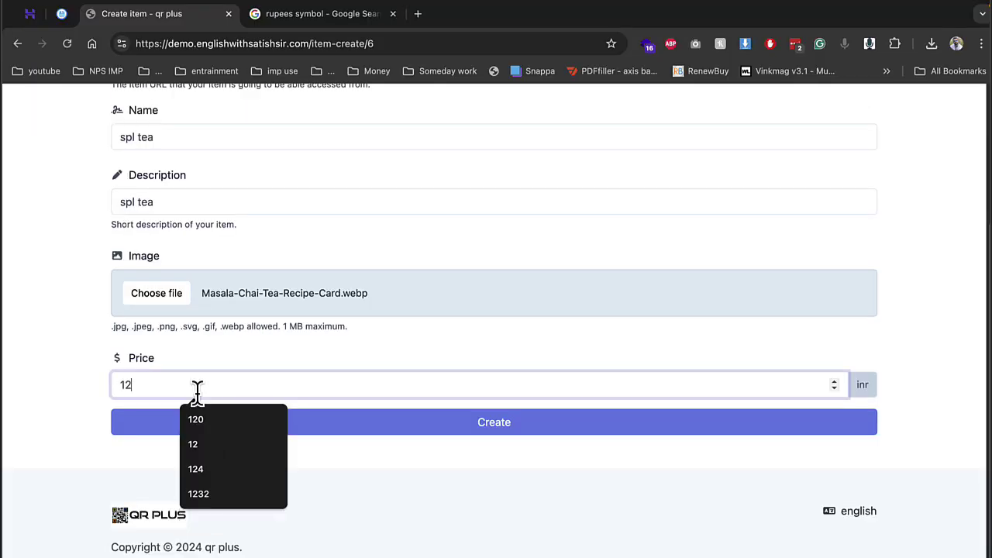
left_click(292, 431)
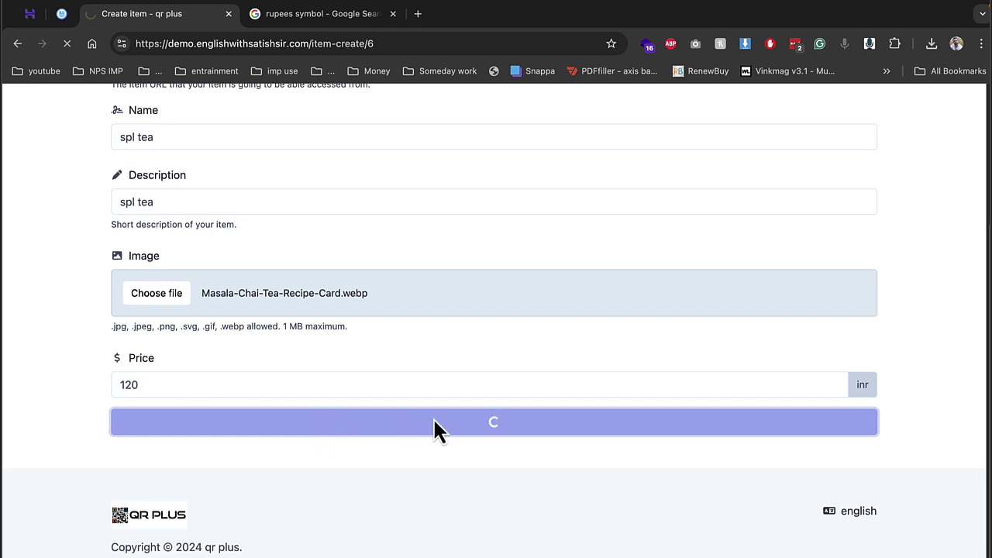
scroll(400, 378, "up", 5)
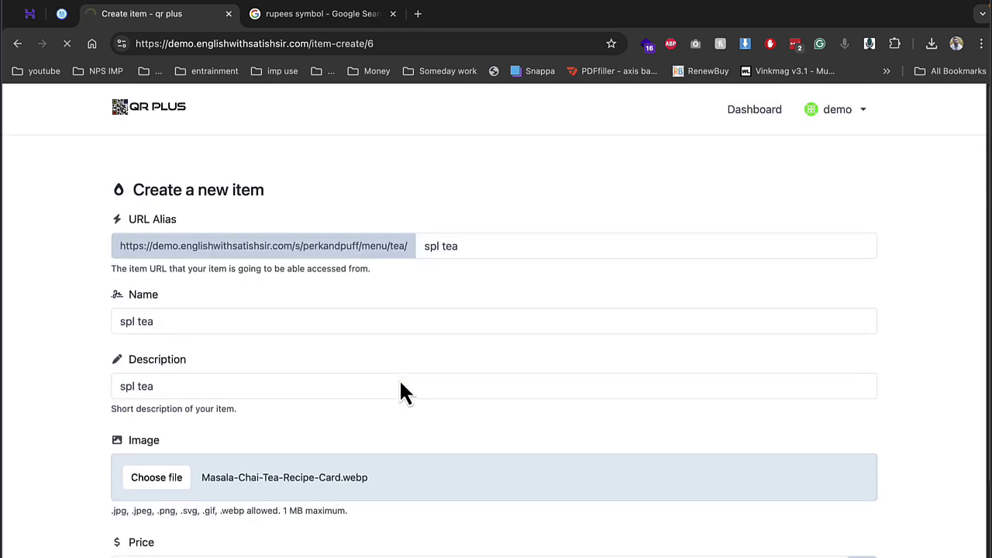
scroll(399, 379, "down", 3)
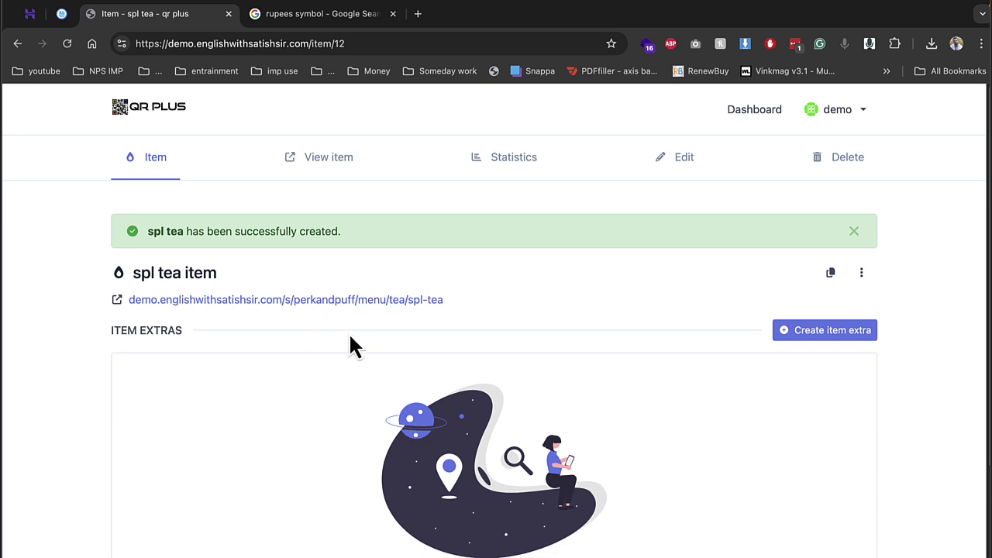
Step: From the spl tea admin page, open the public spl tea page in a new tab
left_click(814, 332)
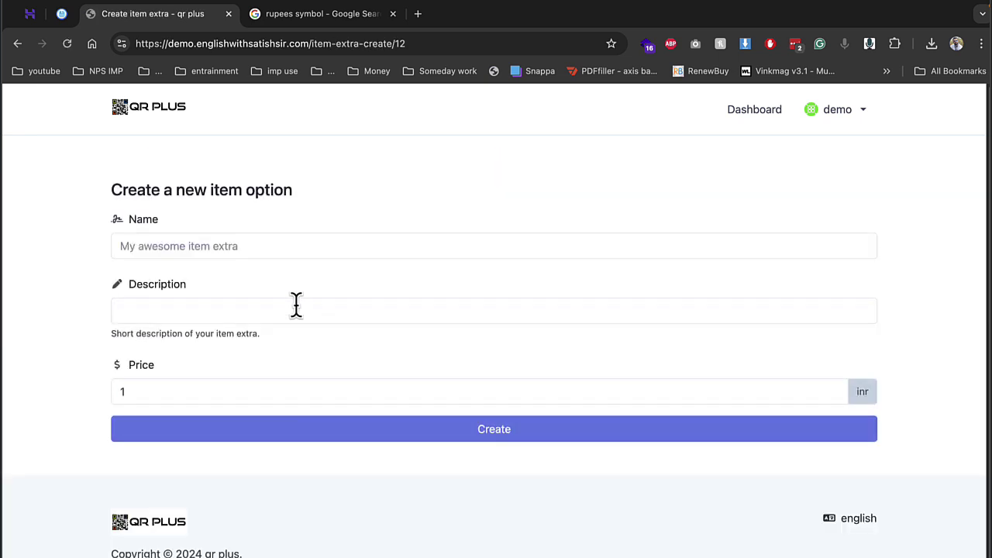
left_click(18, 44)
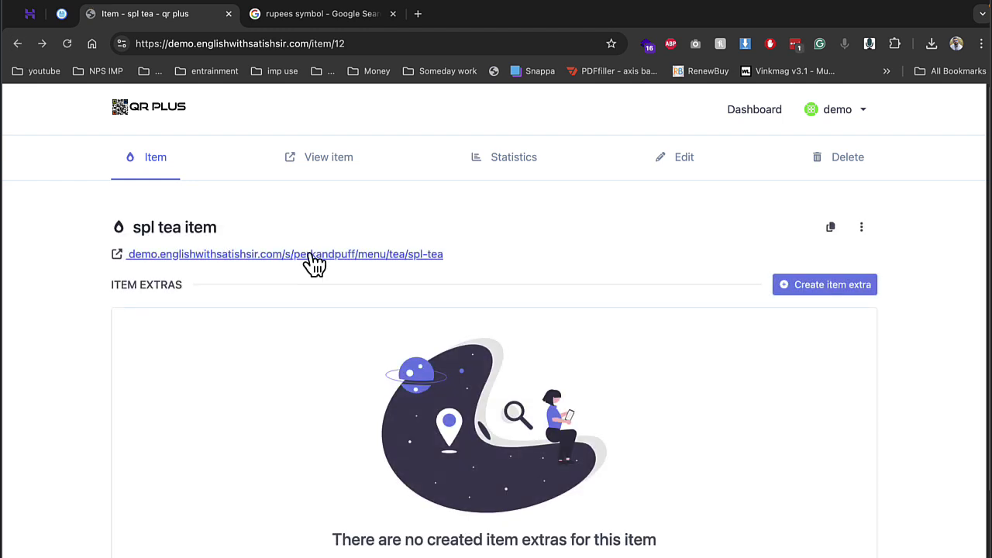
left_click(328, 163)
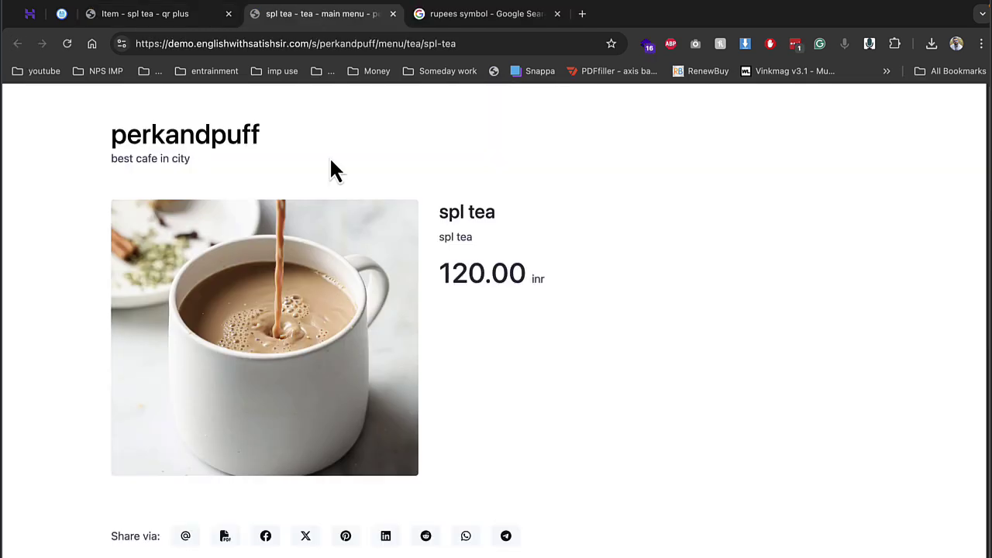
left_click(197, 145)
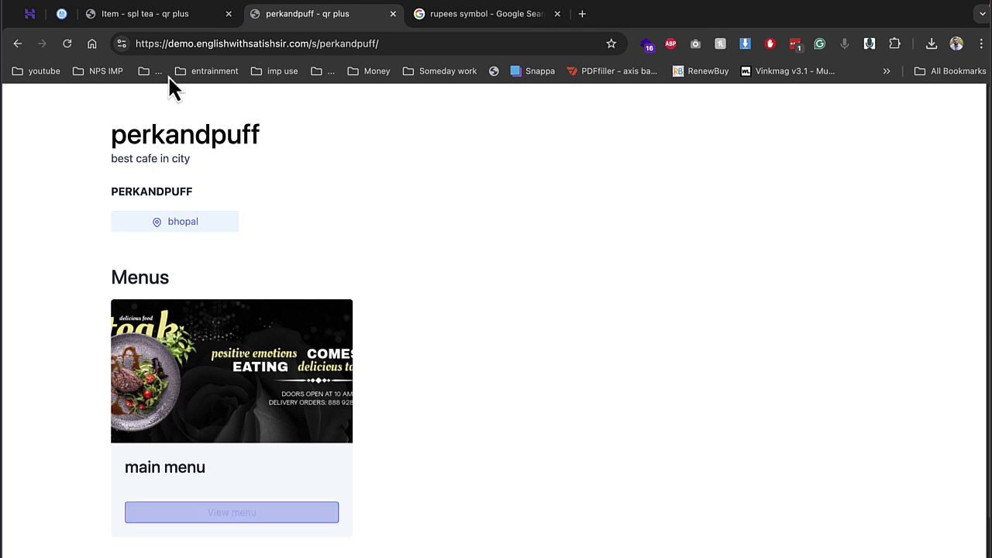
left_click(155, 13)
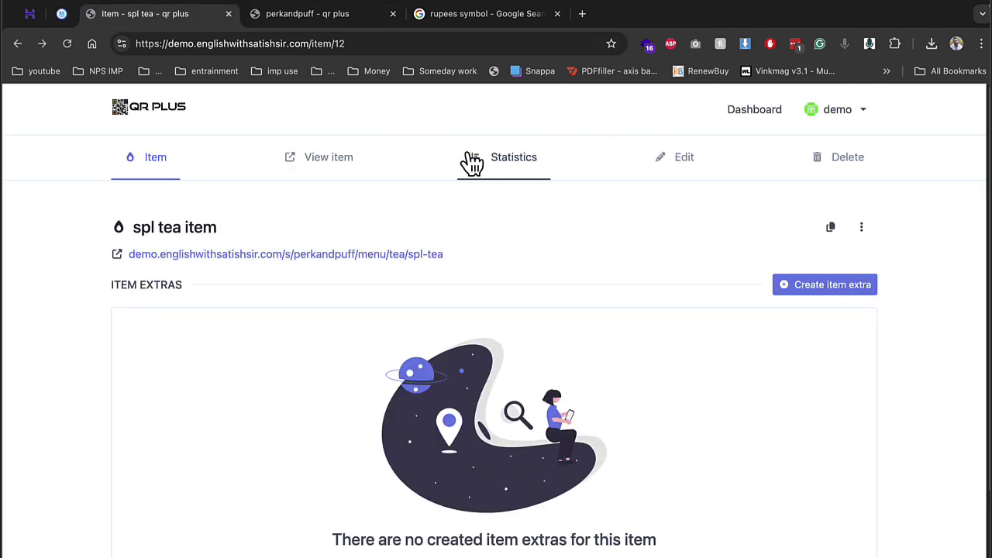
Step: Browse the public perkandpuff main menu and tea category to spl tea, then return to admin
left_click(310, 16)
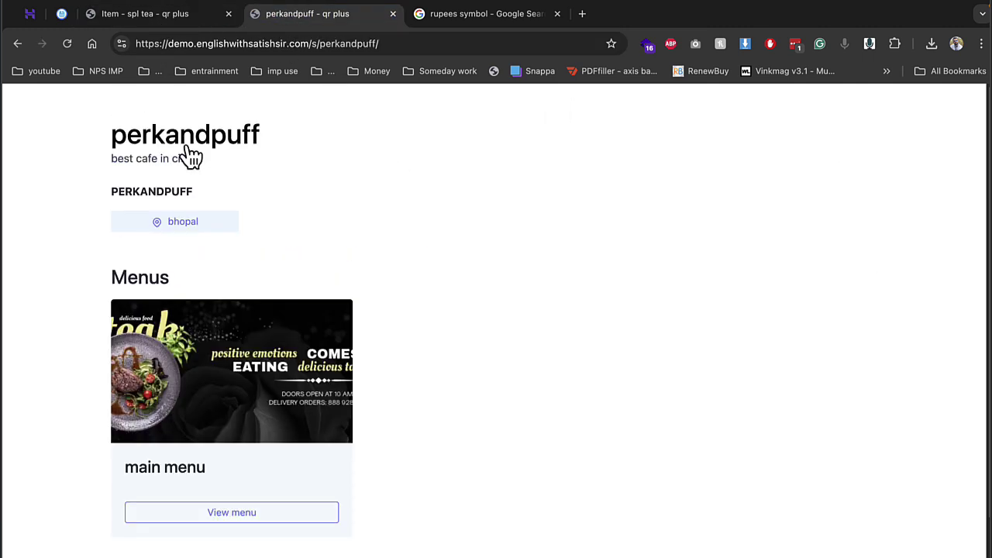
left_click(200, 343)
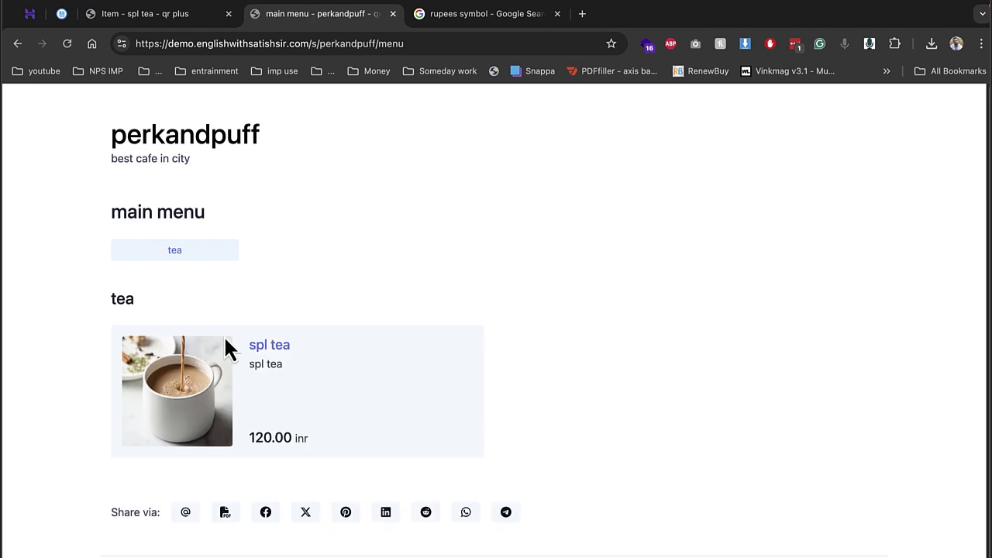
left_click(191, 252)
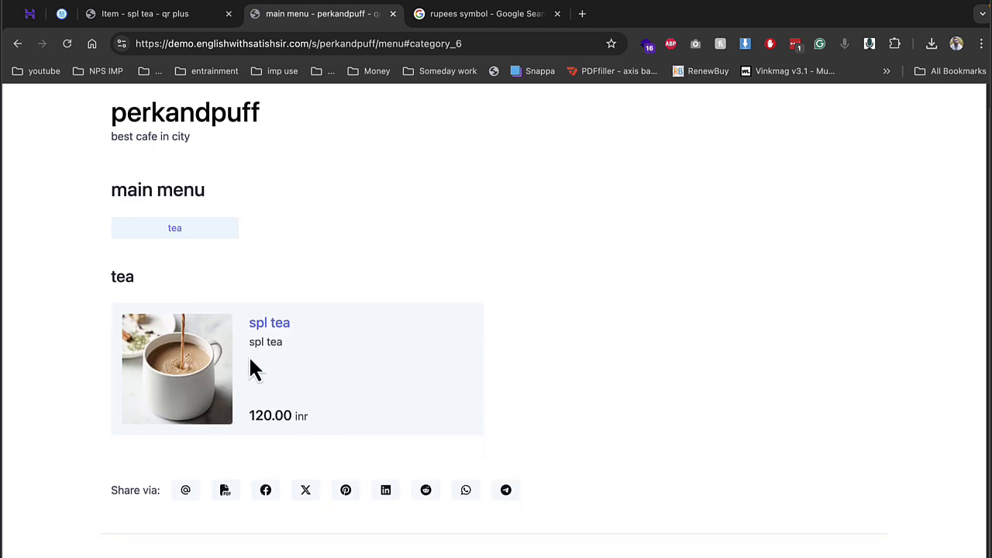
left_click(184, 364)
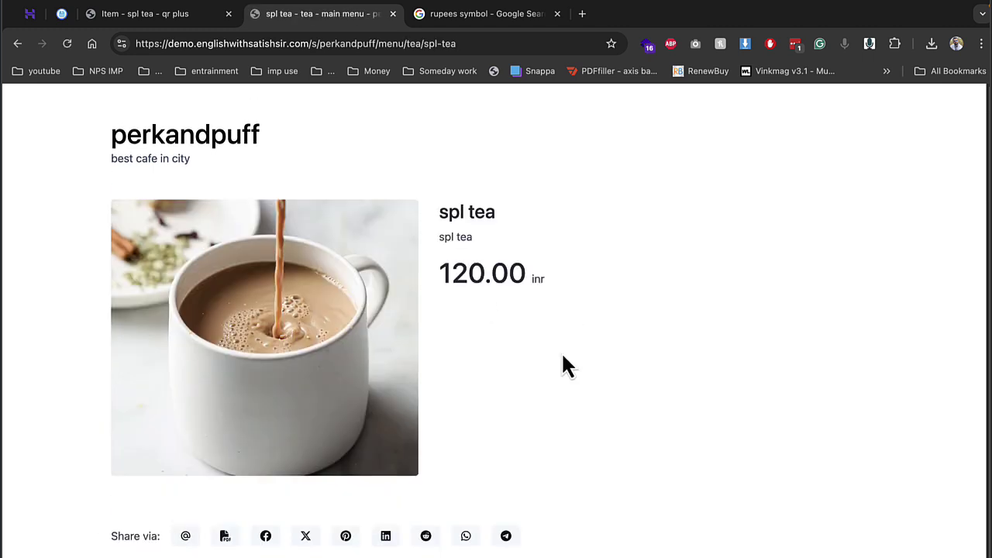
scroll(380, 301, "down", 1)
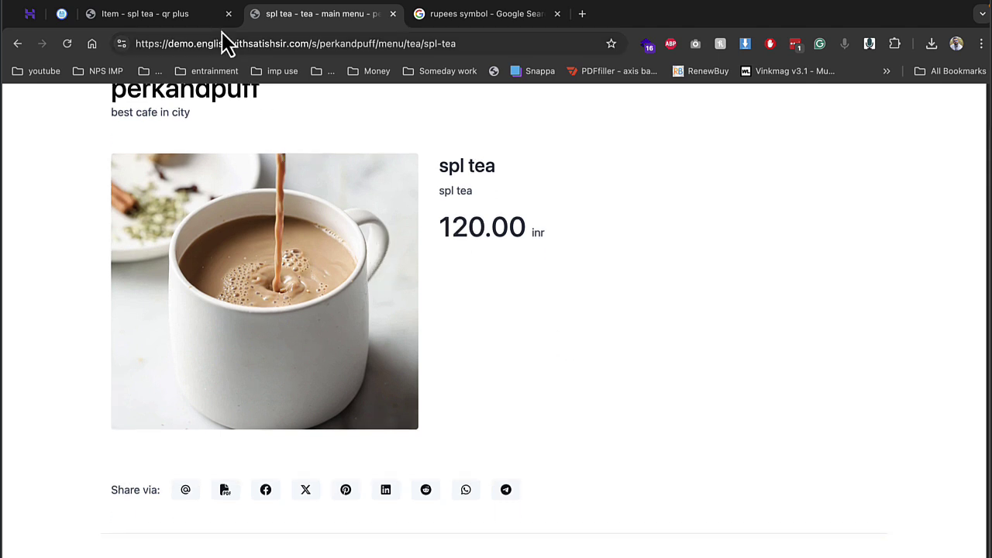
left_click(194, 16)
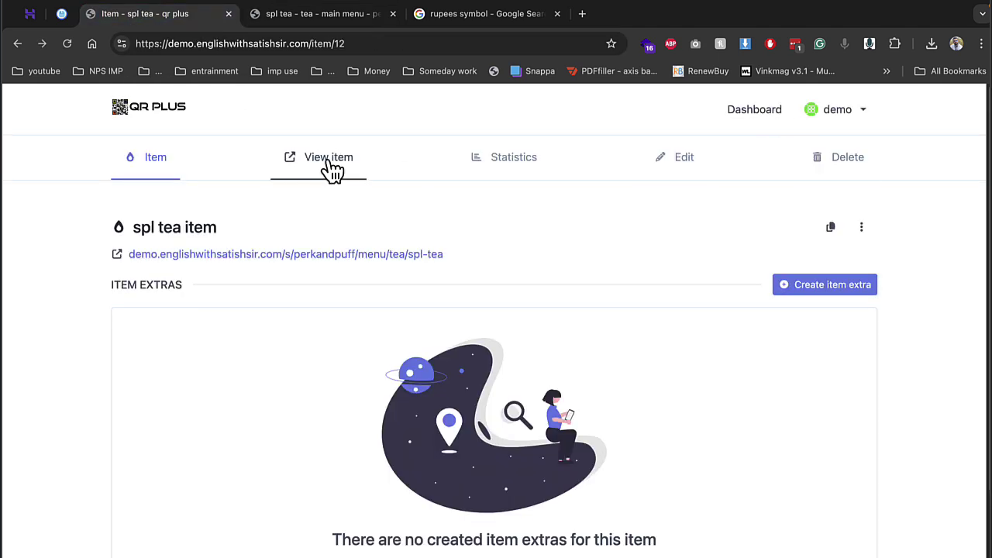
Step: Open the spl tea visit statistics page and scroll through the overview
left_click(502, 165)
scroll(310, 310, "down", 3)
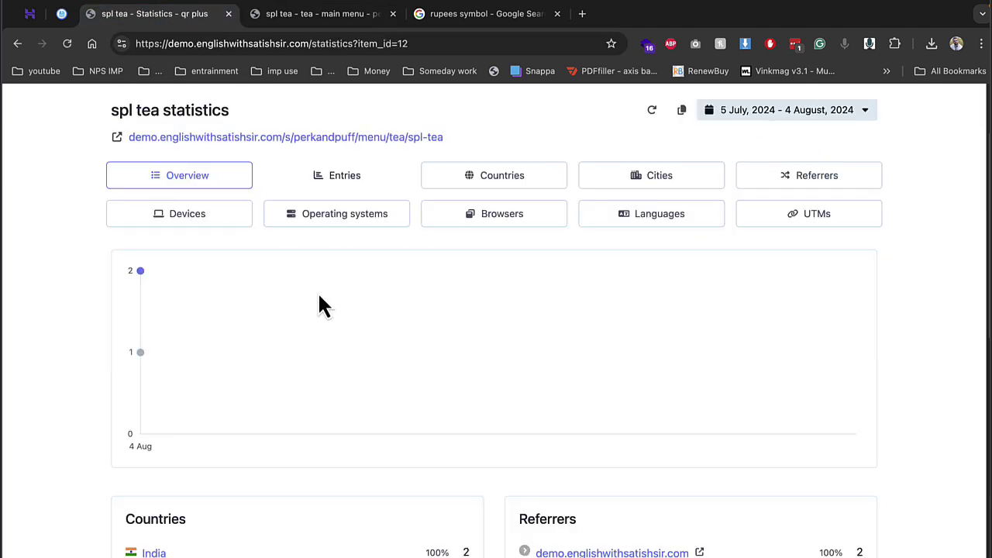
scroll(221, 500, "down", 2)
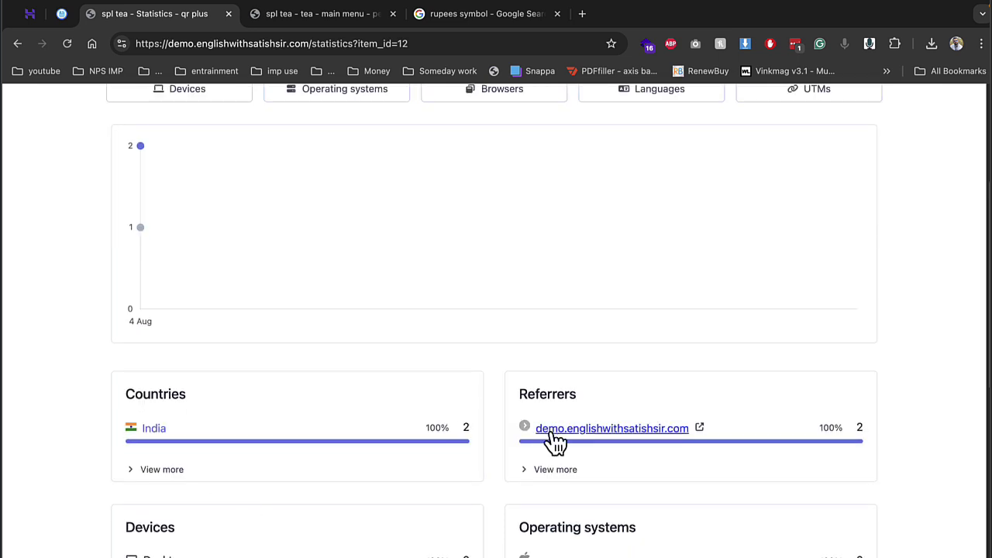
scroll(670, 436, "down", 5)
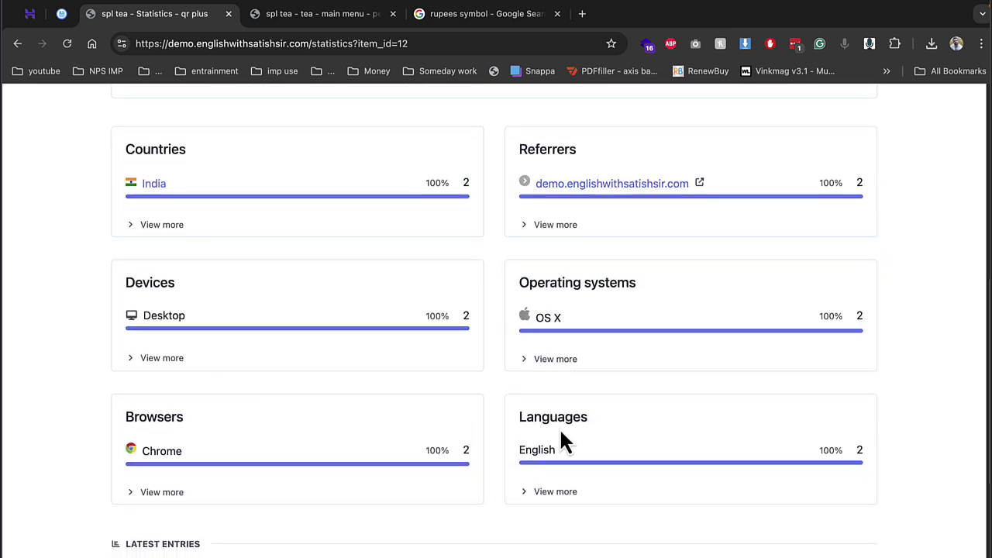
scroll(572, 441, "down", 5)
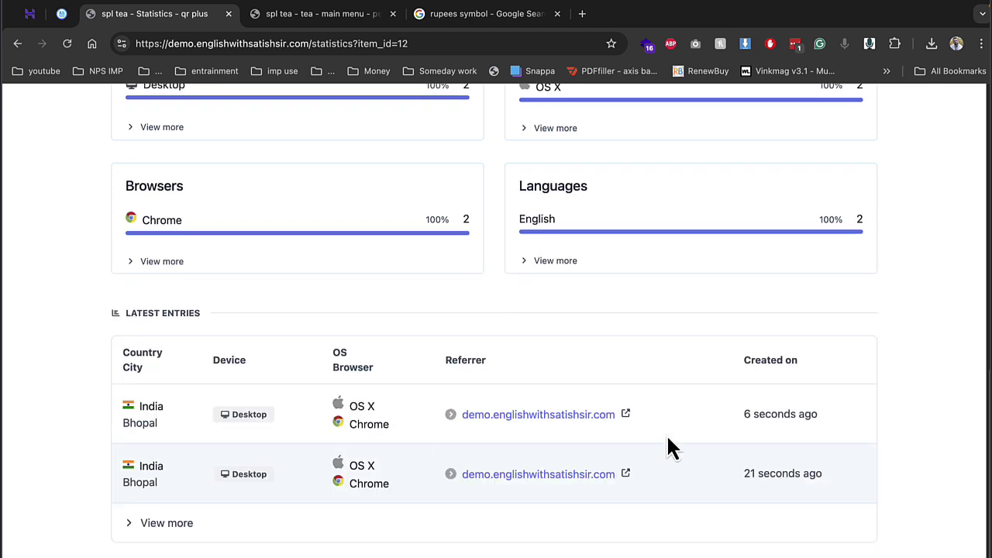
scroll(543, 380, "up", 10)
Step: View spl tea visits by entries, countries, cities, operating systems and UTMs, then go to Dashboard
left_click(370, 295)
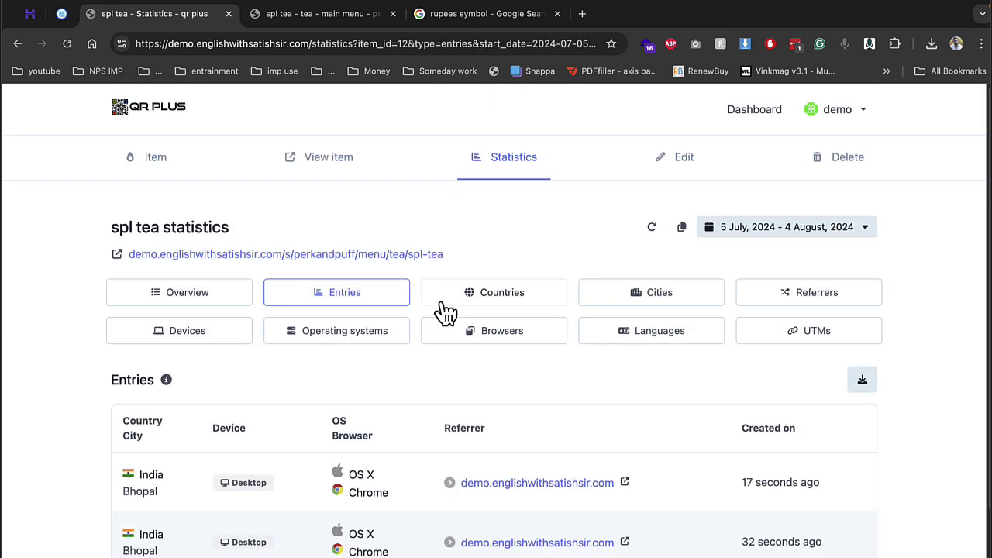
left_click(503, 298)
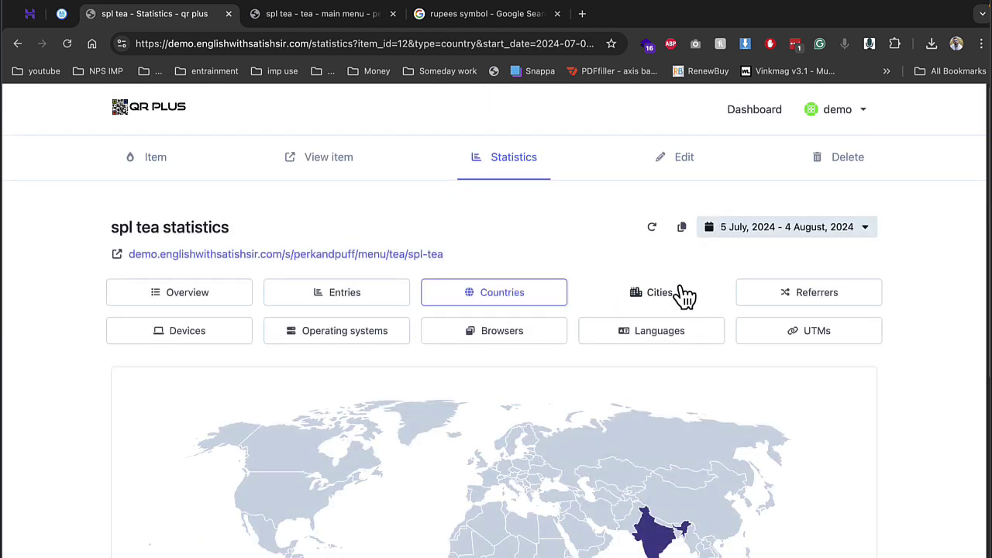
left_click(654, 314)
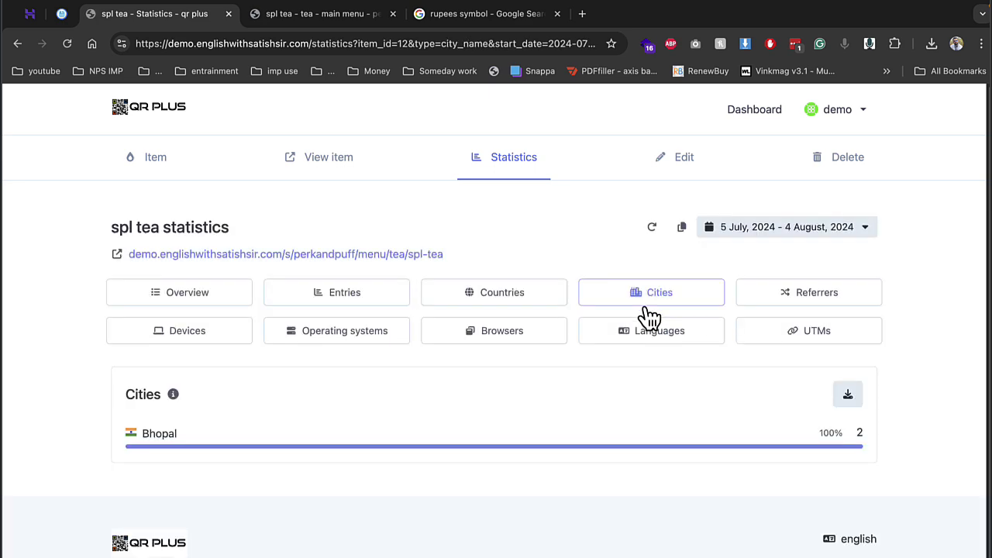
left_click(358, 341)
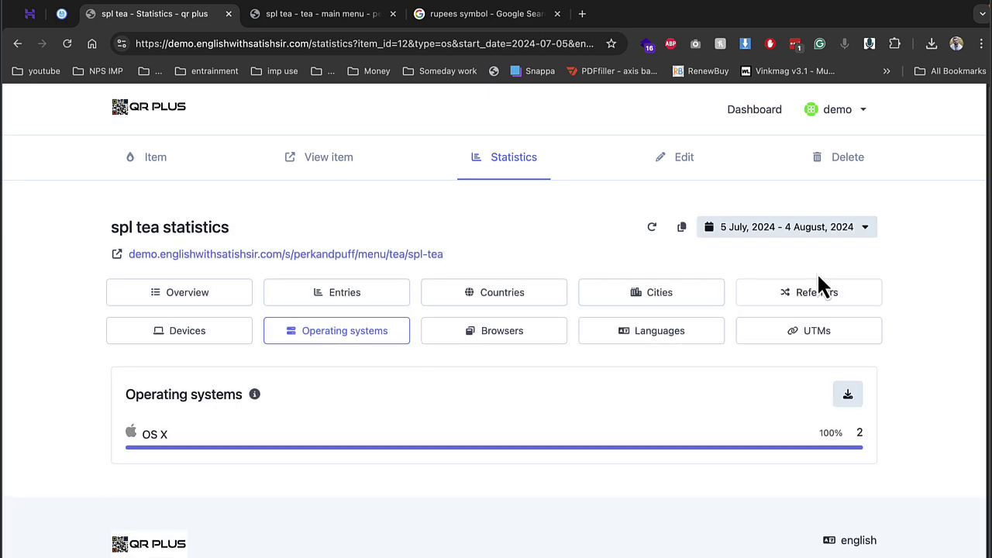
left_click(818, 331)
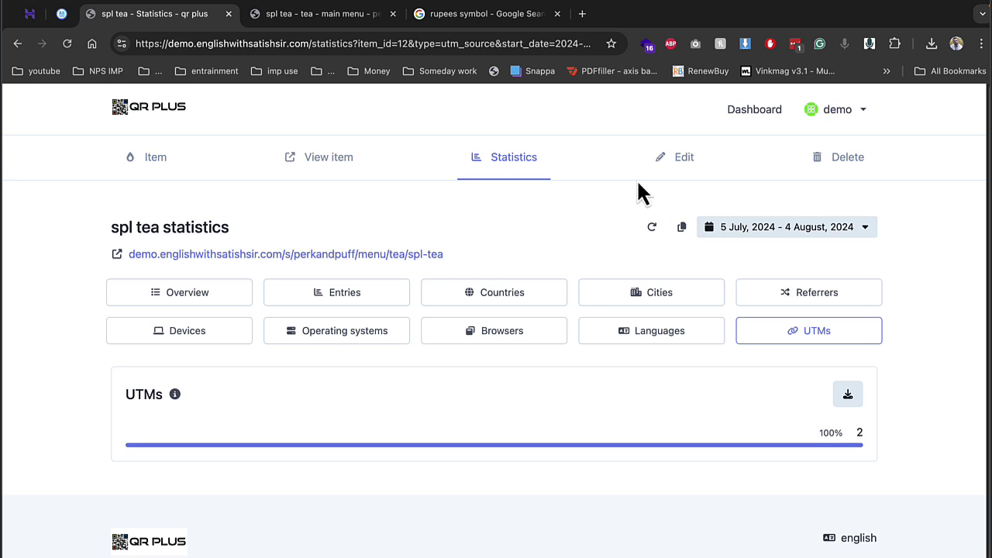
left_click(757, 118)
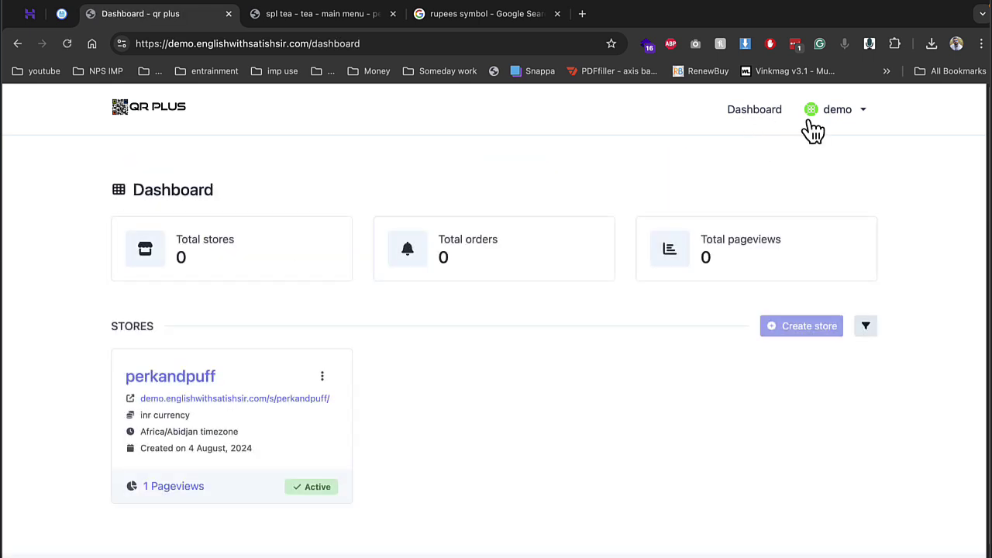
Step: Open the account's Plan page and review the Free plan limits: 1 store, 5 menus, 10 categories, 10 items
left_click(847, 116)
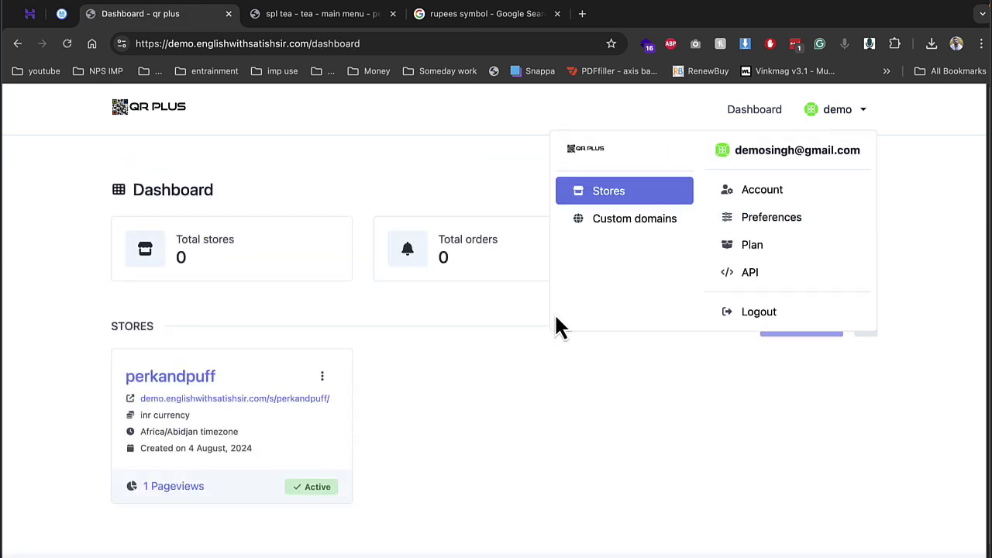
left_click(746, 250)
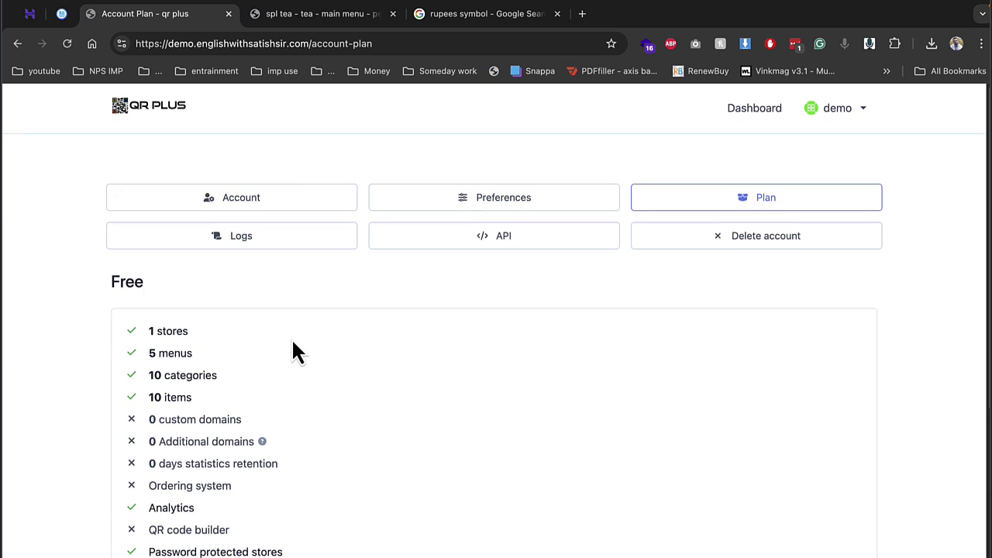
scroll(292, 353, "down", 5)
scroll(264, 359, "up", 5)
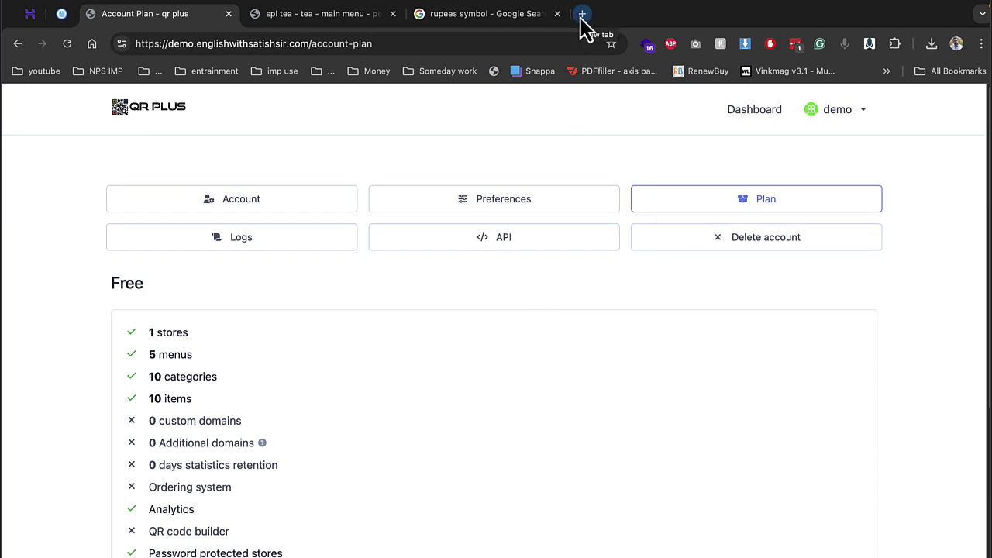
Step: Load demo.englishwithsatishsir.com/ in a new incognito window
left_click(981, 44)
left_click(865, 115)
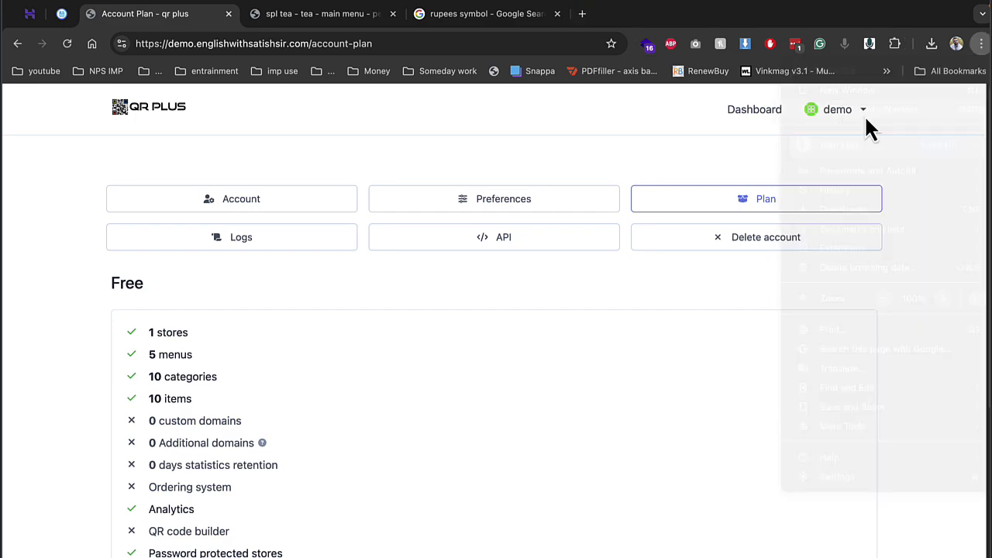
type("demo.englishwithsatishsir.com/")
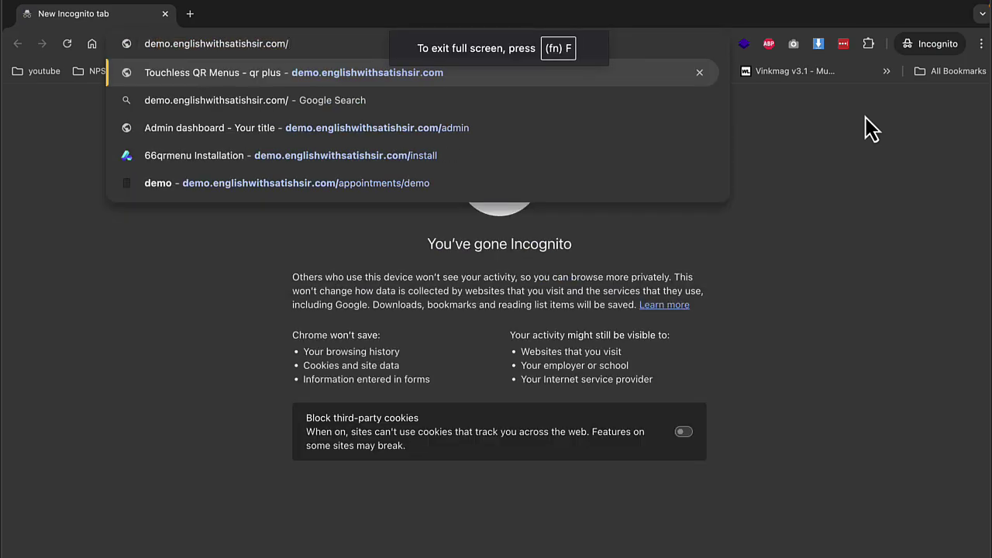
key("Return")
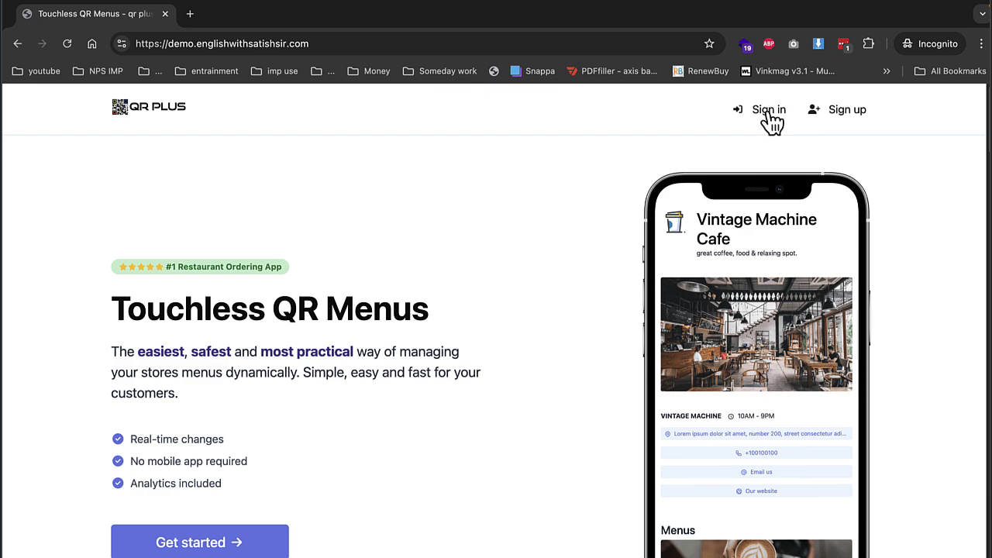
Step: Sign in as the administrator, re-entering the password, and dismiss the save-password prompt
left_click(769, 109)
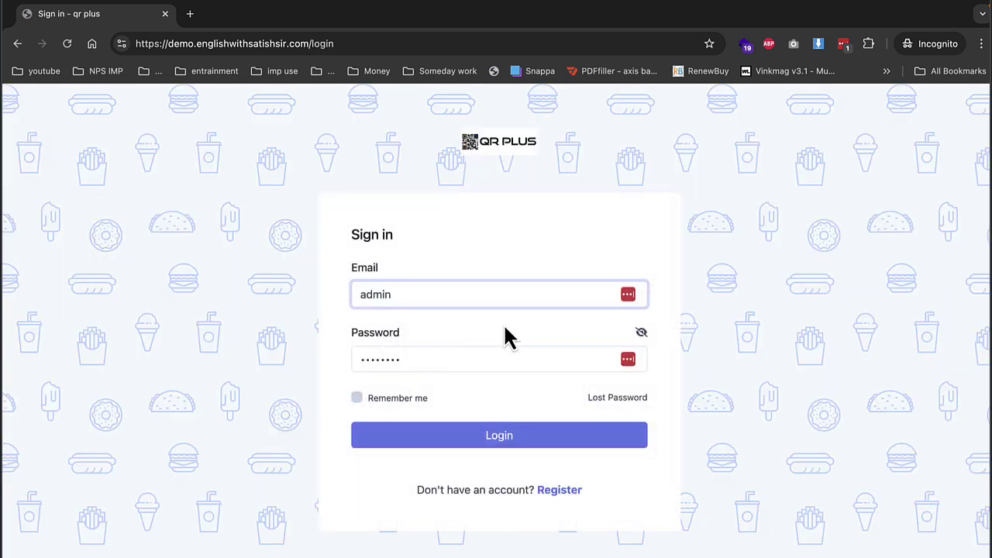
left_click(486, 439)
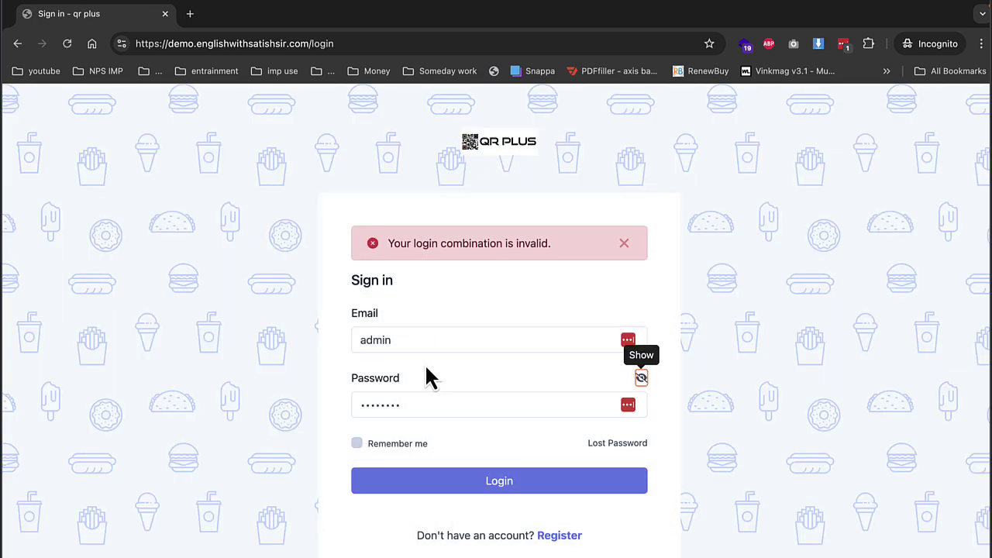
left_click(432, 379)
type("admin")
key("Return")
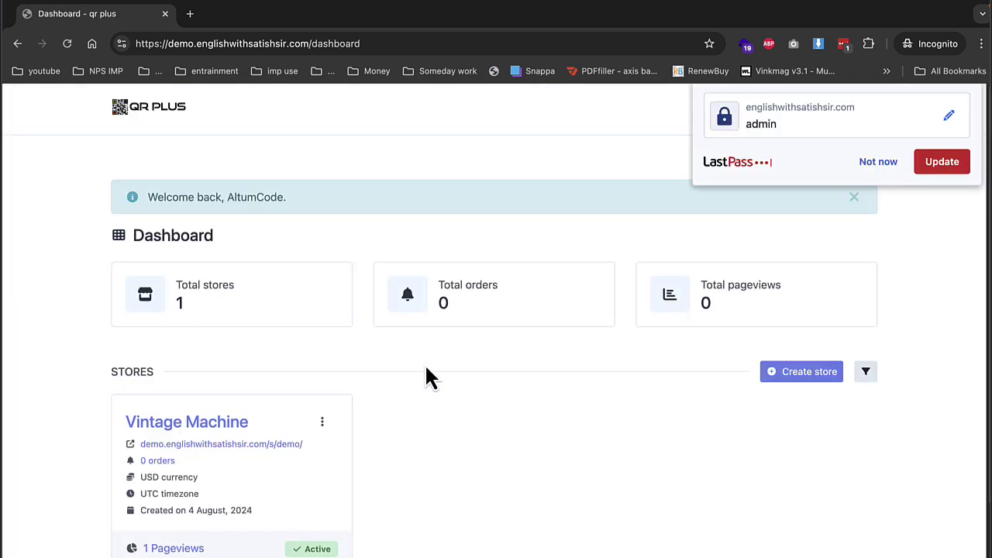
left_click(872, 207)
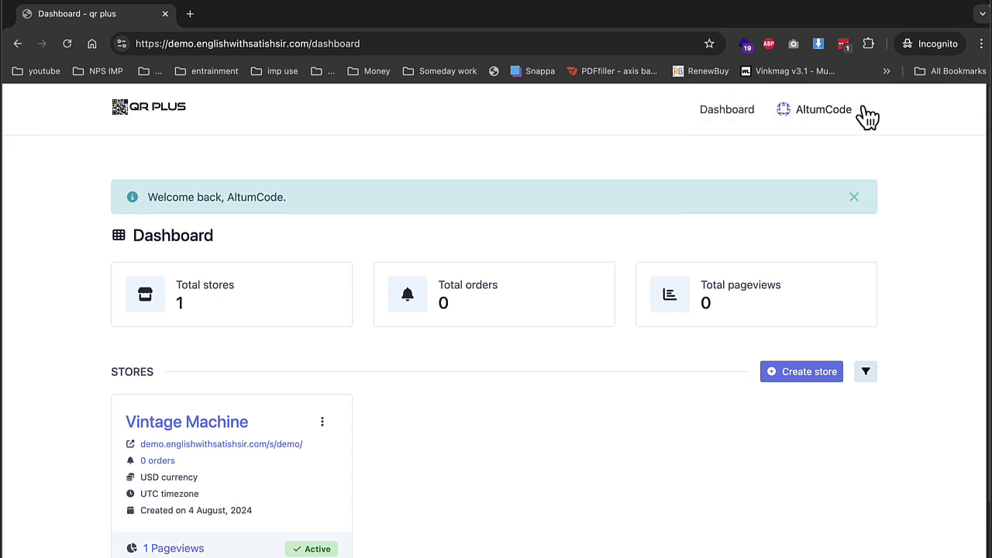
Step: Go to the admin panel and look over the subscription plans, including silver
left_click(817, 111)
left_click(801, 158)
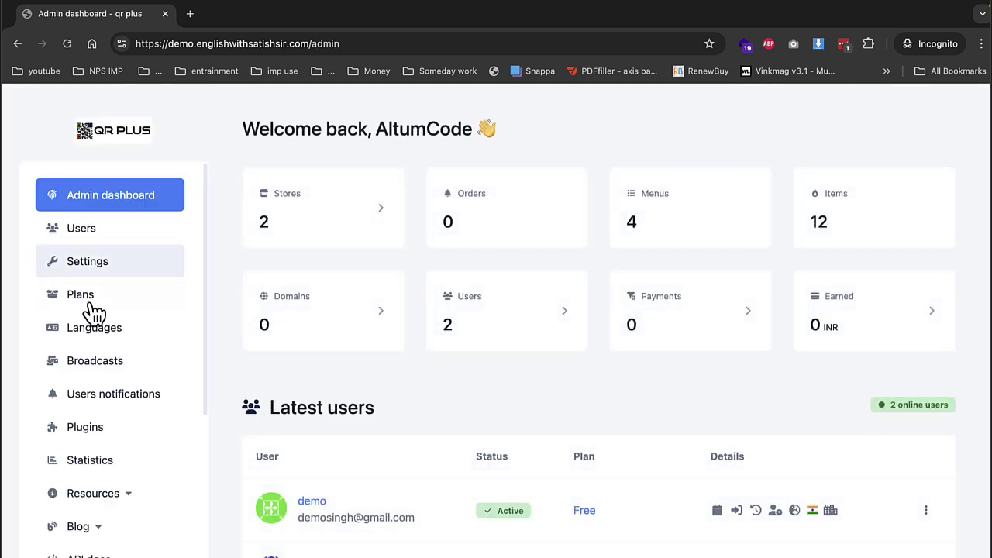
left_click(87, 303)
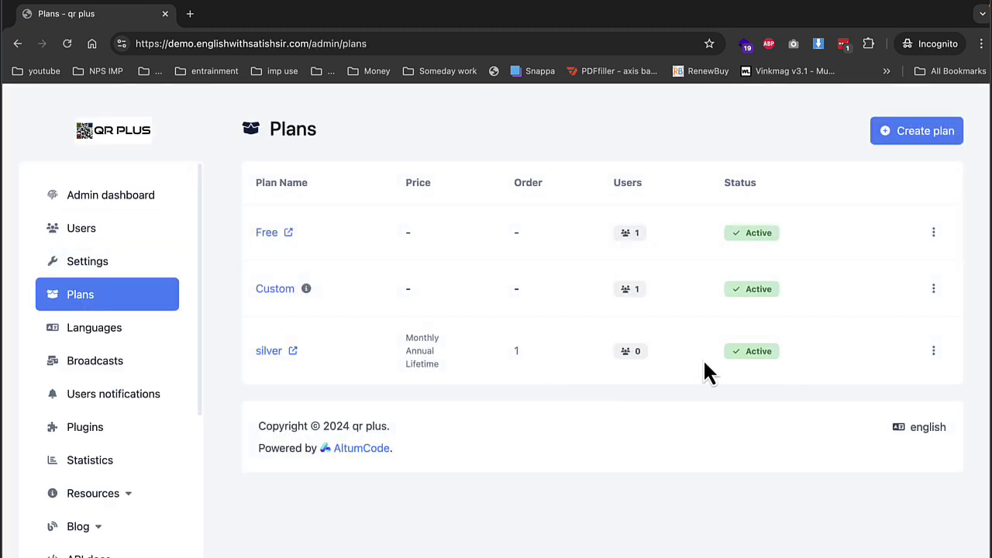
left_click(933, 353)
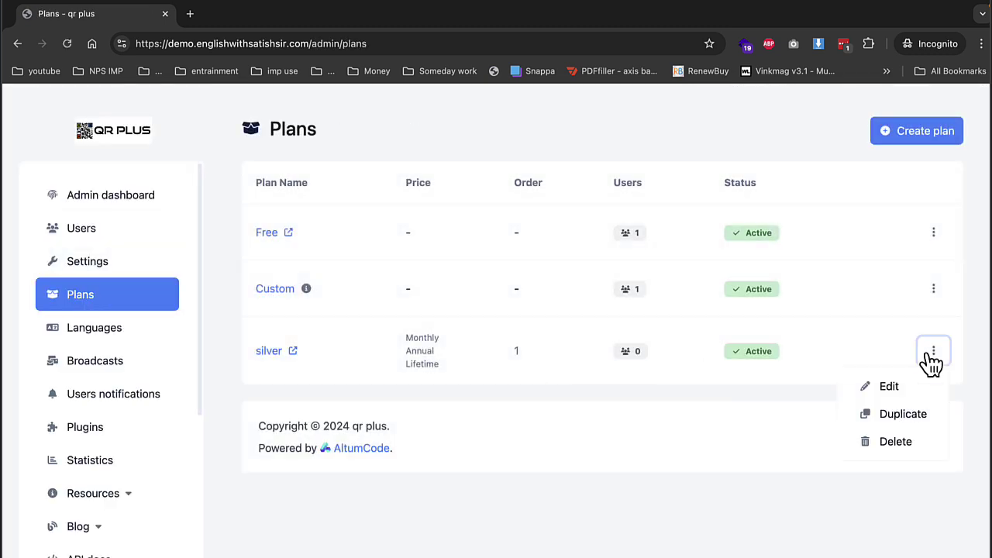
Step: Edit the demo user in the Users list and change their plan to silver
left_click(100, 231)
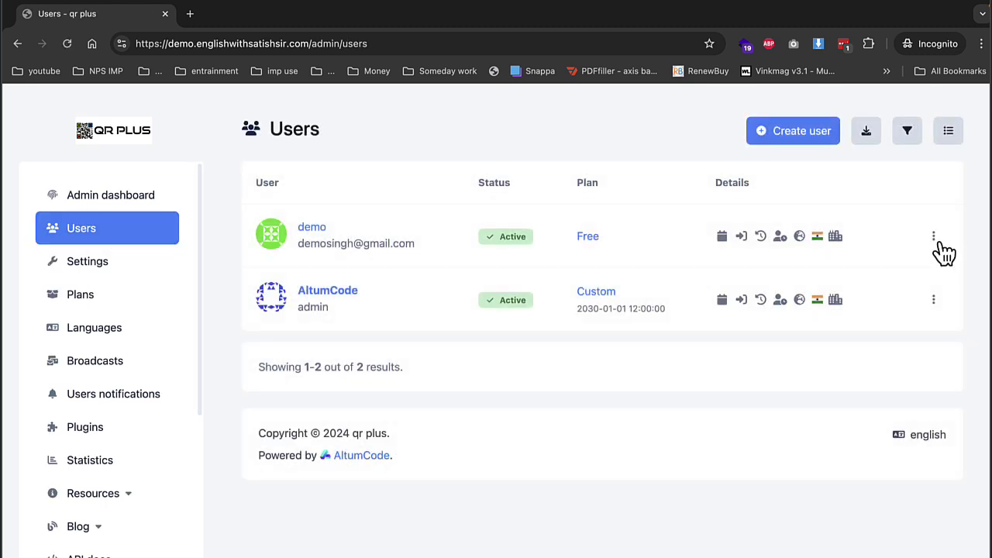
left_click(934, 236)
left_click(890, 297)
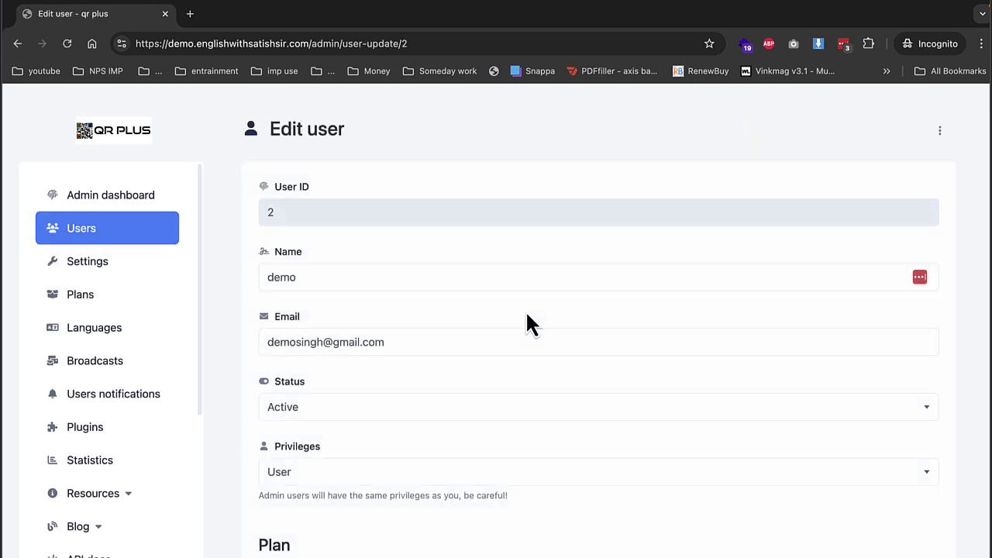
scroll(336, 453, "down", 1)
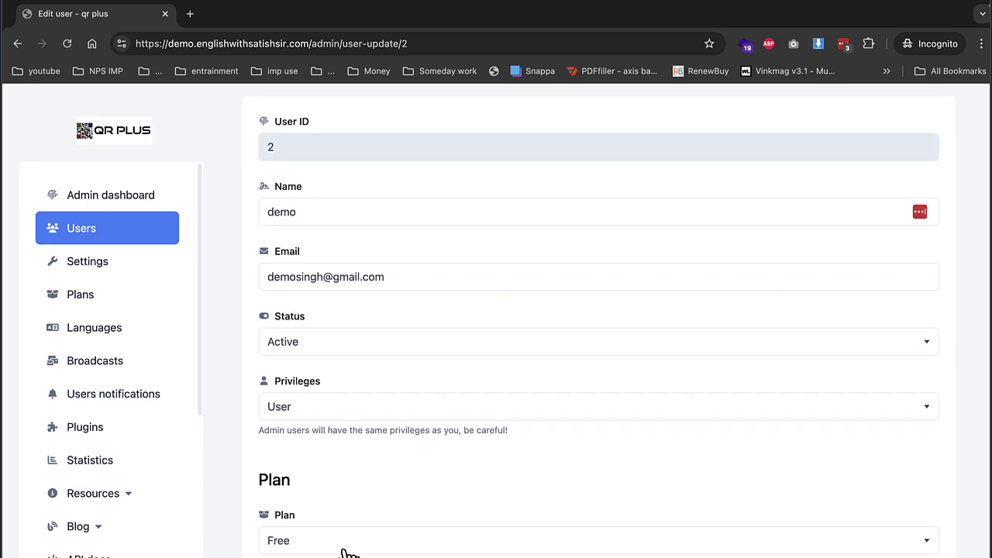
left_click(344, 543)
left_click(321, 503)
scroll(324, 516, "down", 6)
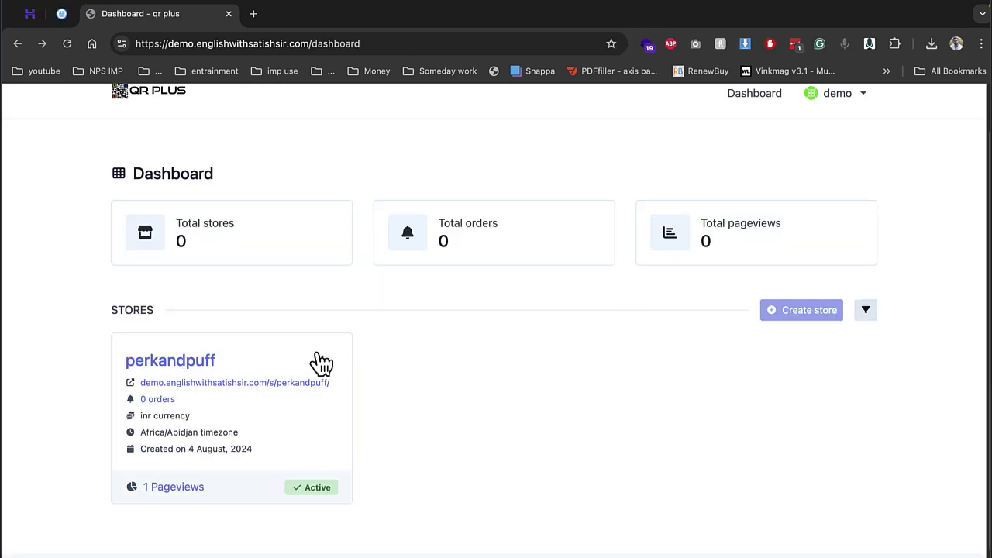
Step: Check the public perkandpuff store, its main menu and the spl tea page, then close it
left_click(276, 382)
left_click(249, 364)
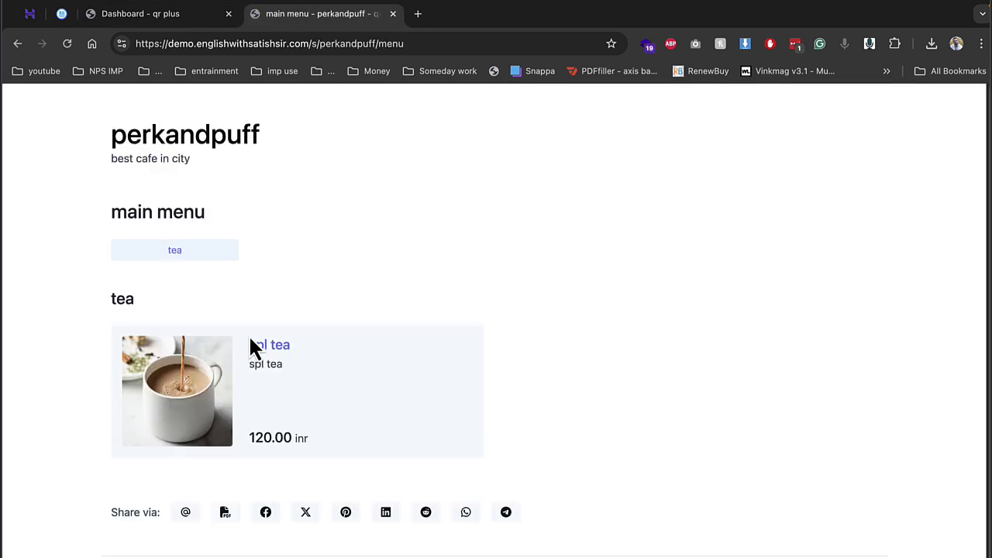
left_click(266, 348)
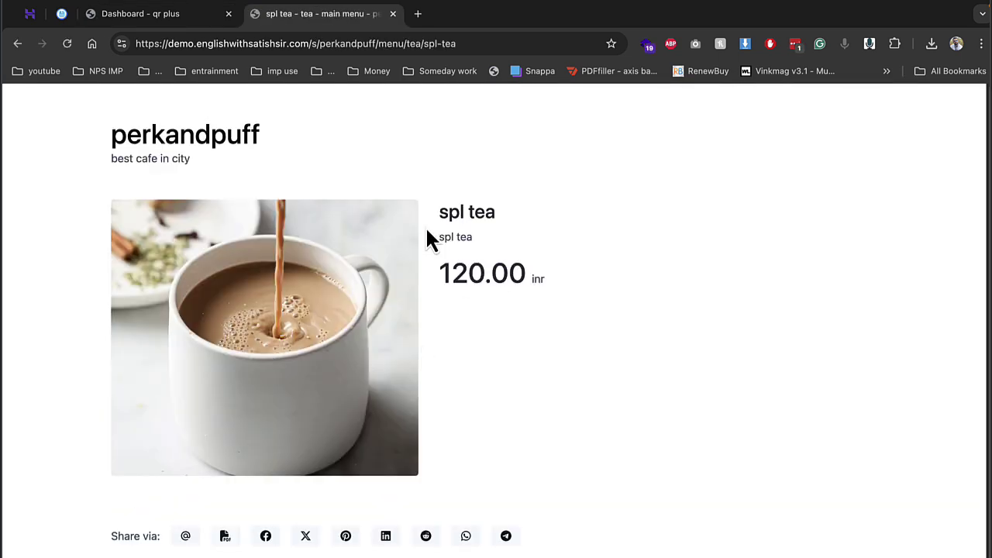
left_click(393, 13)
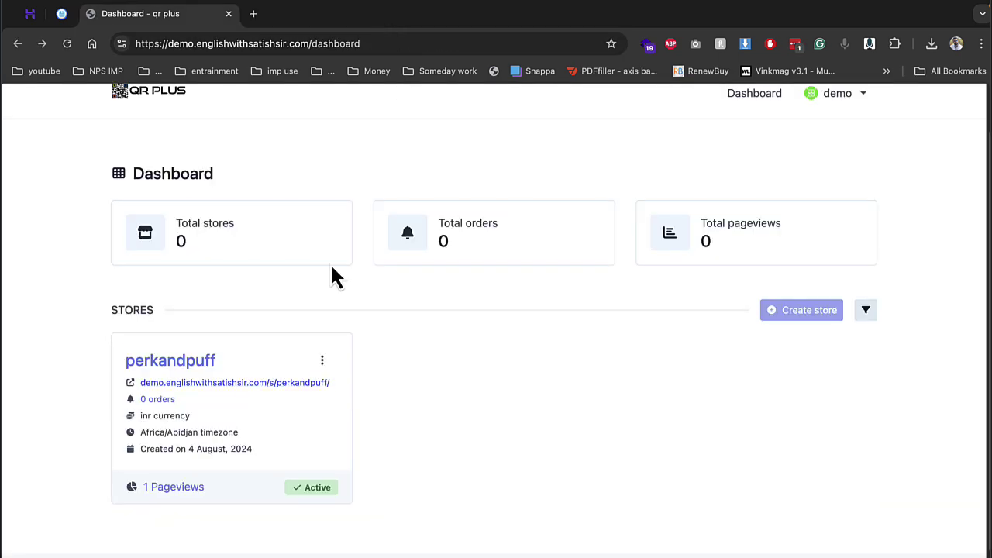
Step: Change the perkandpuff store QR code's foreground colour to red
left_click(325, 365)
left_click(262, 119)
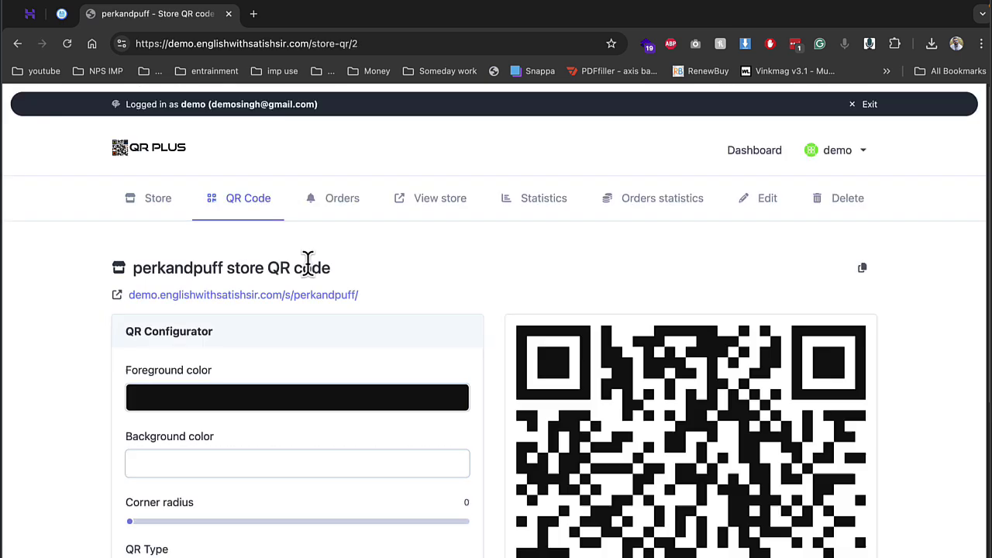
left_click(337, 399)
left_click_drag(261, 458, 395, 450)
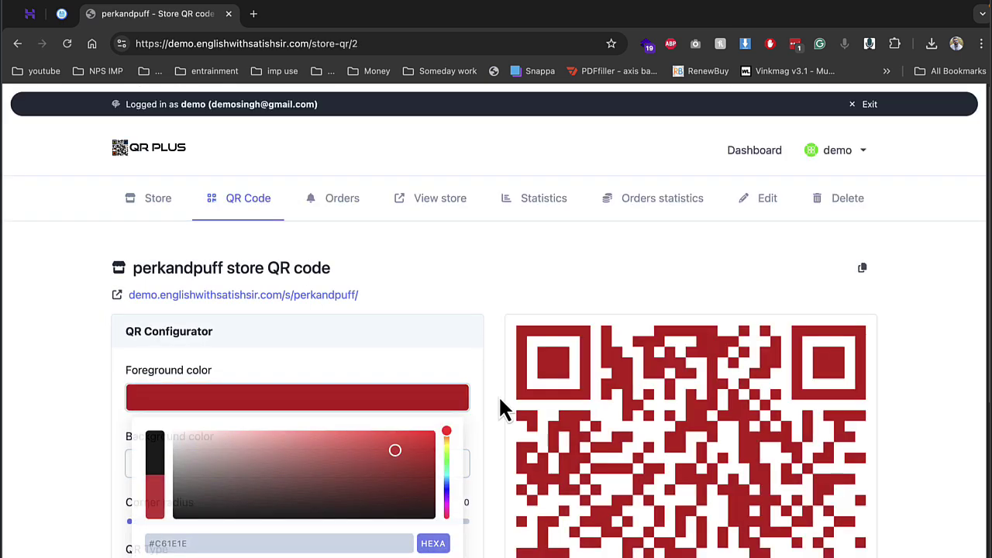
left_click(498, 396)
Step: Preview the QR code print layout, cancel printing, and go back to the dashboard
scroll(449, 357, "down", 2)
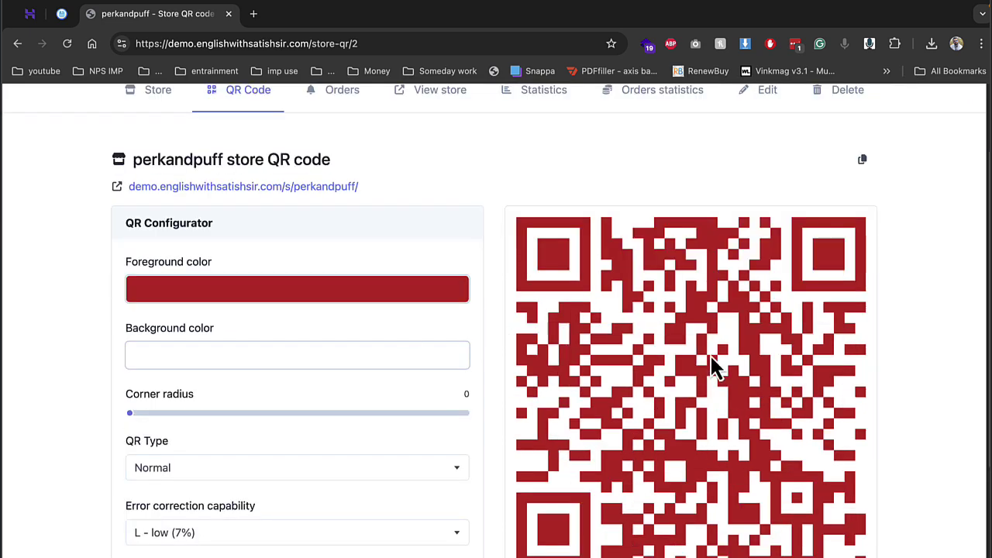
scroll(589, 349, "down", 2)
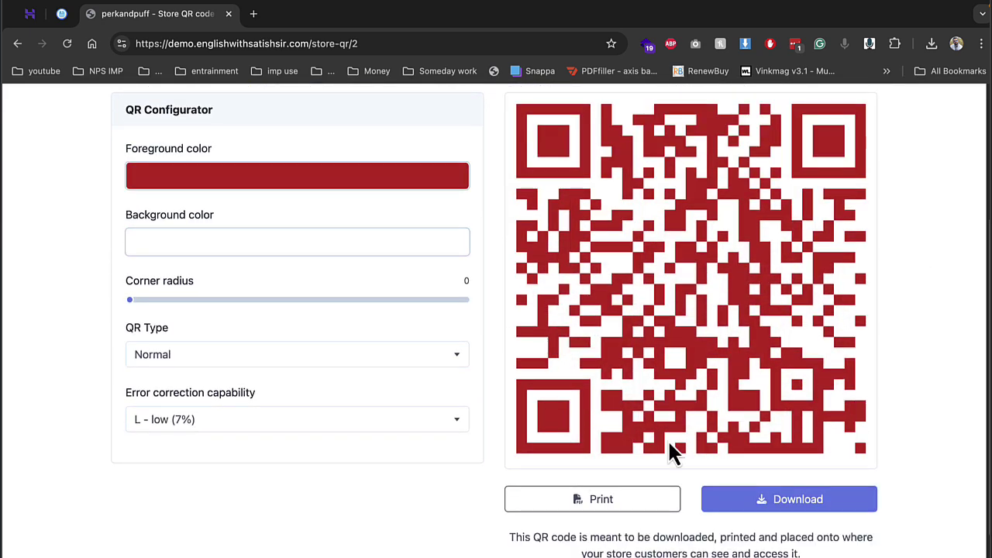
left_click(651, 500)
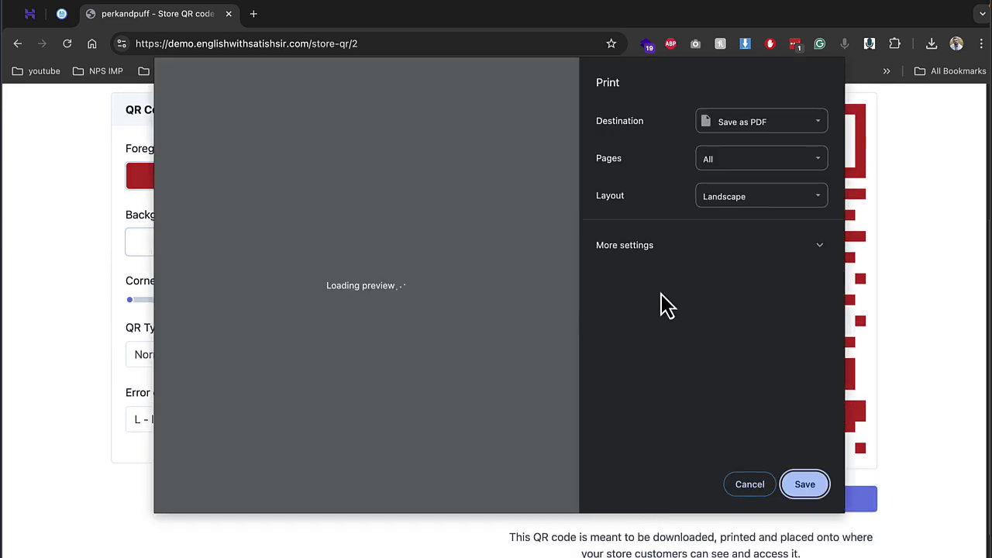
left_click(749, 486)
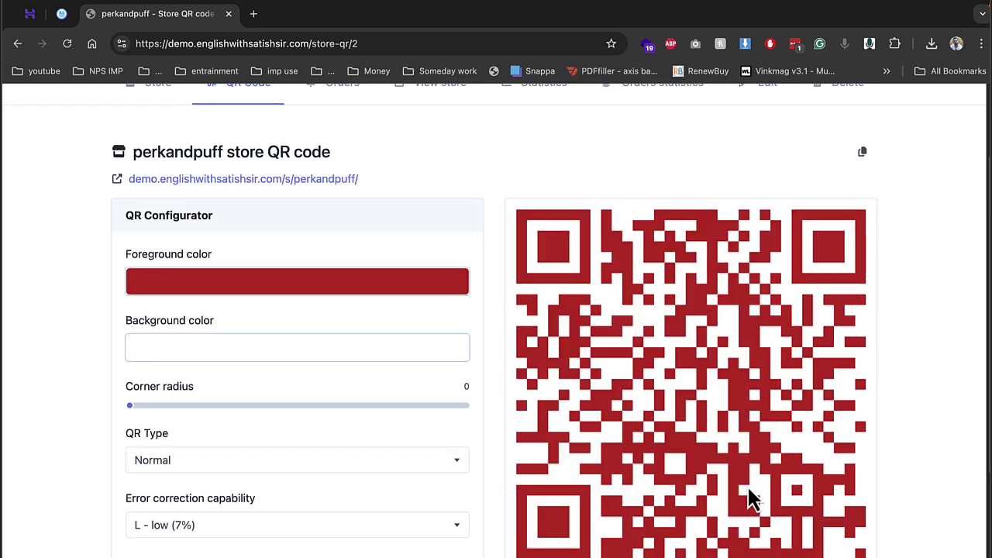
left_click(16, 45)
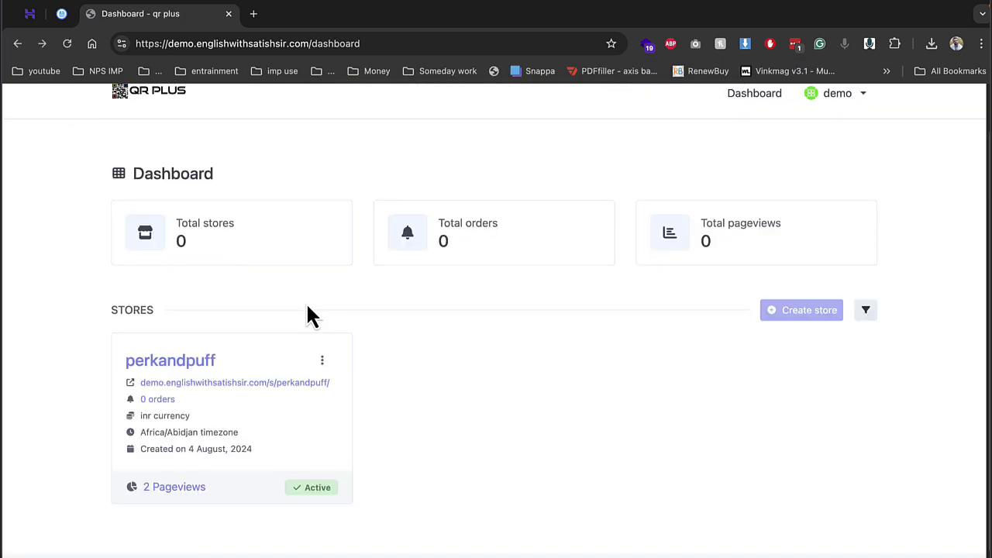
Step: Check perkandpuff's empty orders list, store overview and order statistics (none for 5 July – 4 August 2024), then open Edit
left_click(322, 362)
left_click(260, 166)
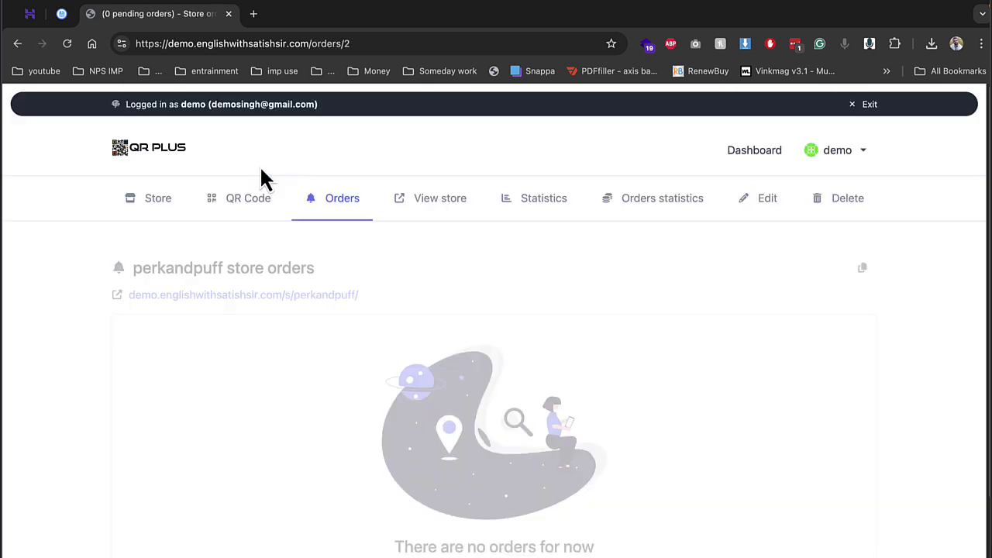
scroll(387, 335, "down", 2)
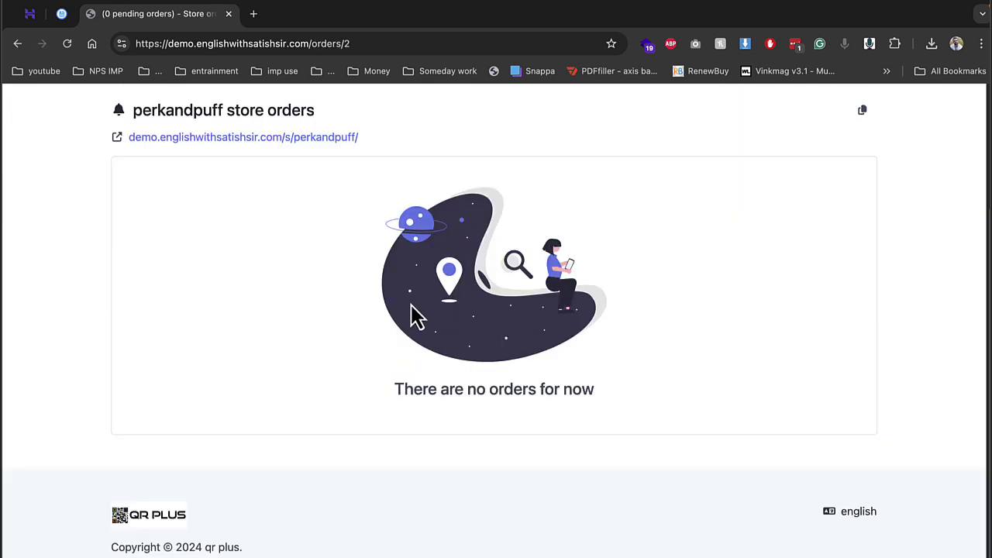
scroll(143, 242, "up", 2)
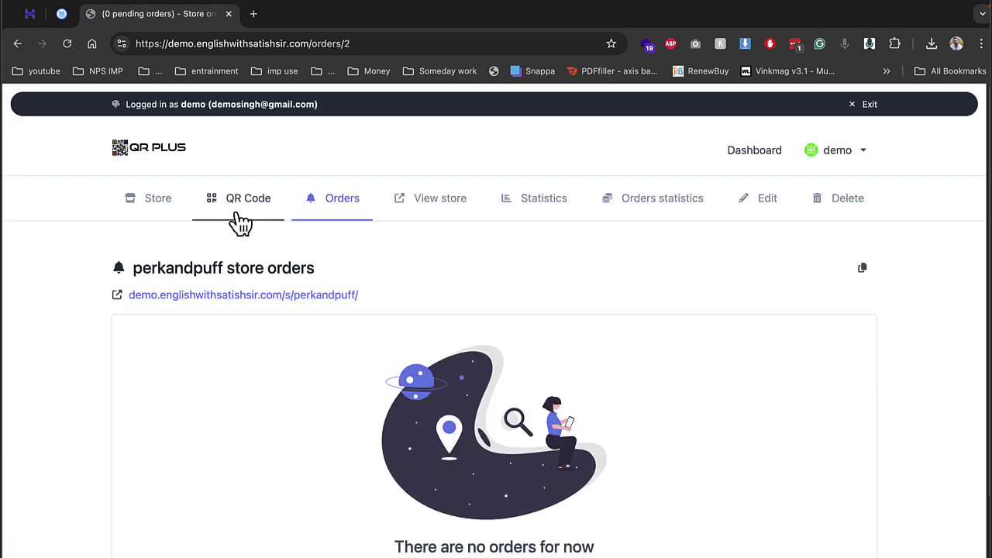
left_click(147, 203)
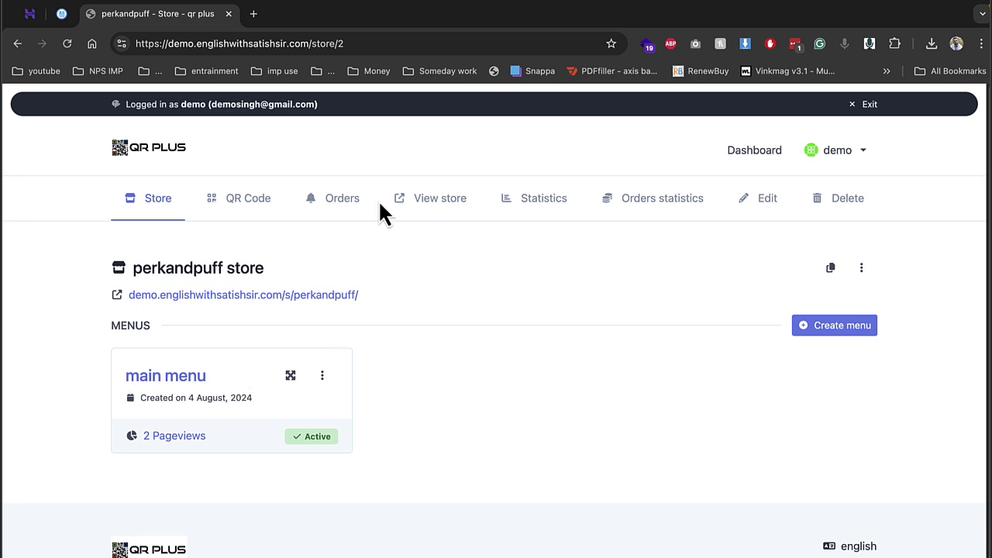
left_click(640, 213)
left_click(764, 211)
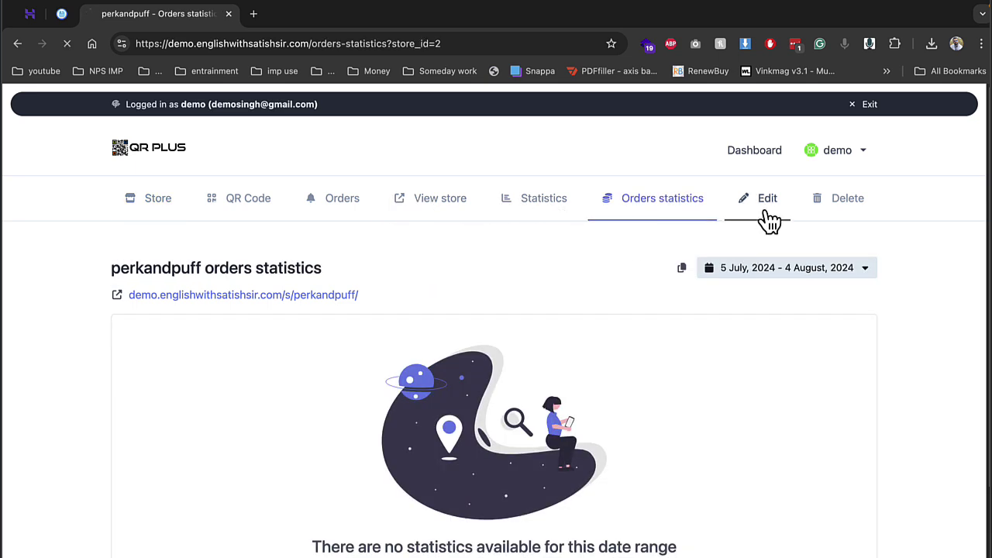
Step: Enable on-premise, takeaway and delivery ordering for perkandpuff and save the store
scroll(291, 322, "down", 1)
left_click(291, 321)
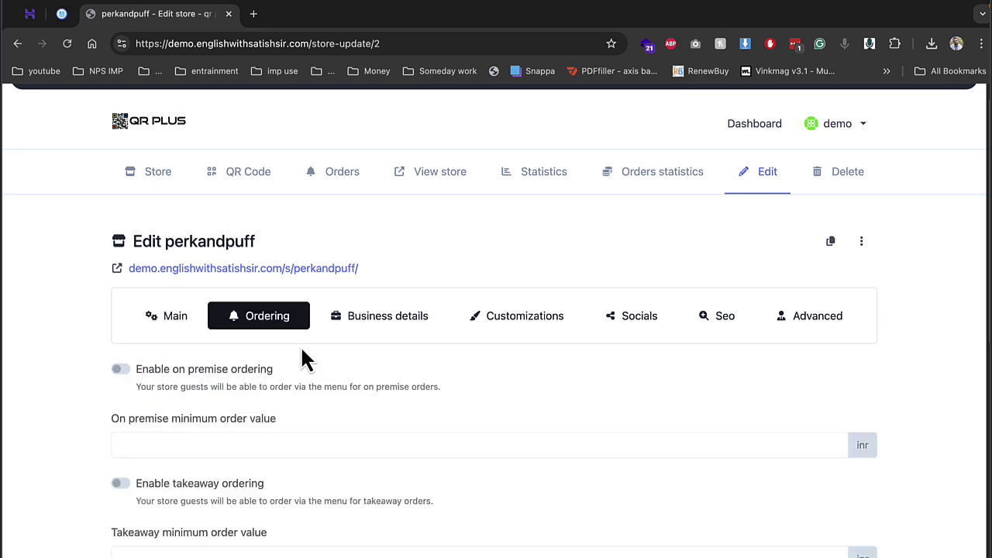
scroll(303, 354, "down", 5)
left_click(117, 184)
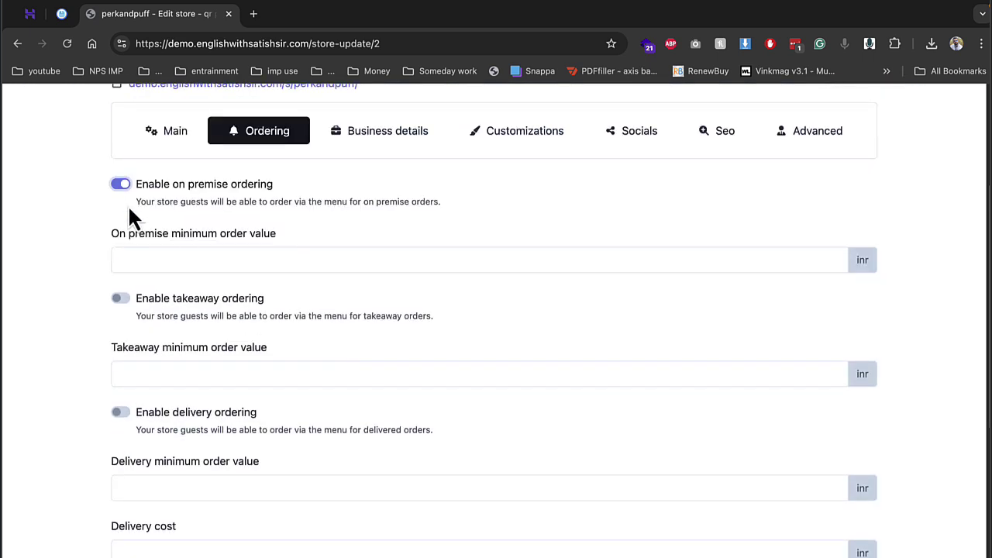
left_click(121, 300)
left_click(121, 412)
scroll(194, 385, "down", 5)
scroll(505, 476, "down", 3)
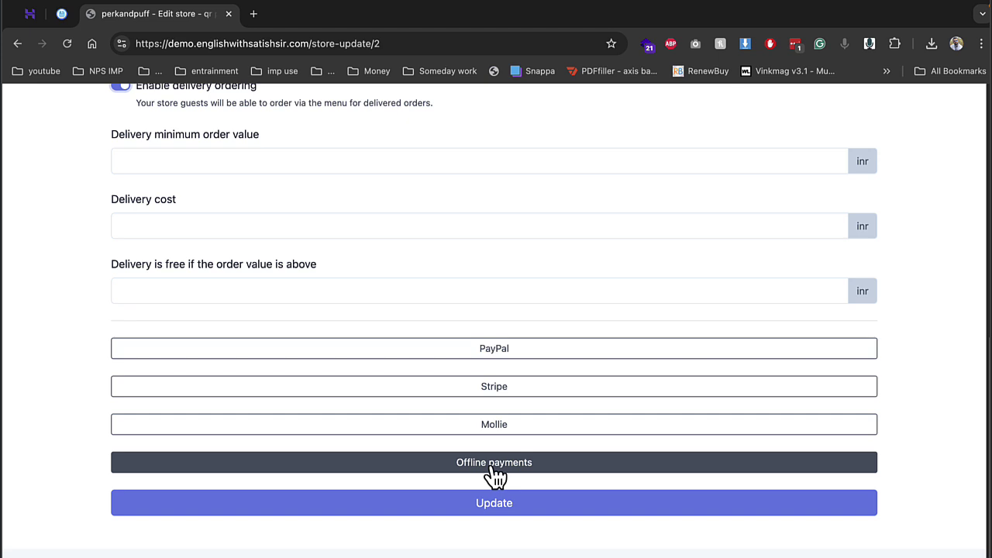
left_click(494, 465)
left_click(494, 536)
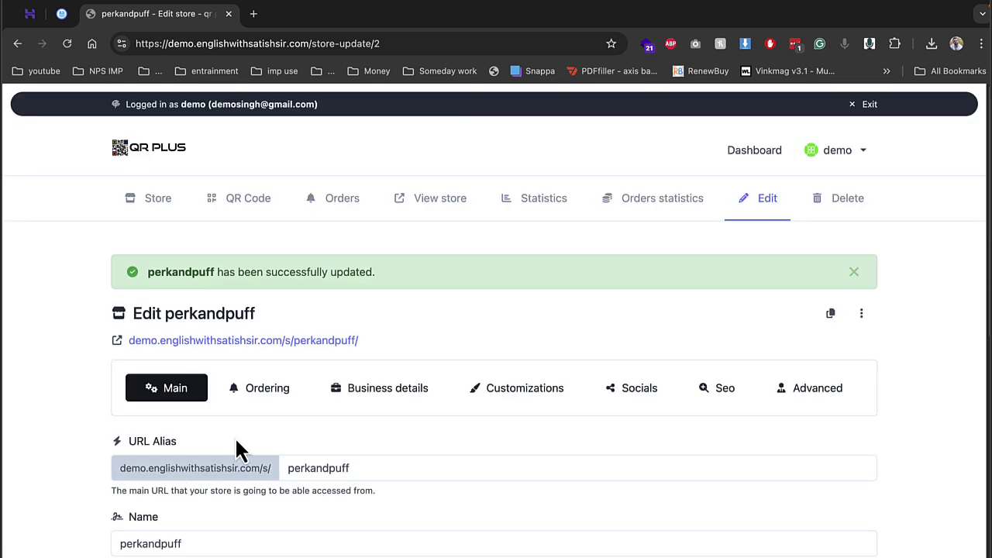
scroll(237, 450, "down", 15)
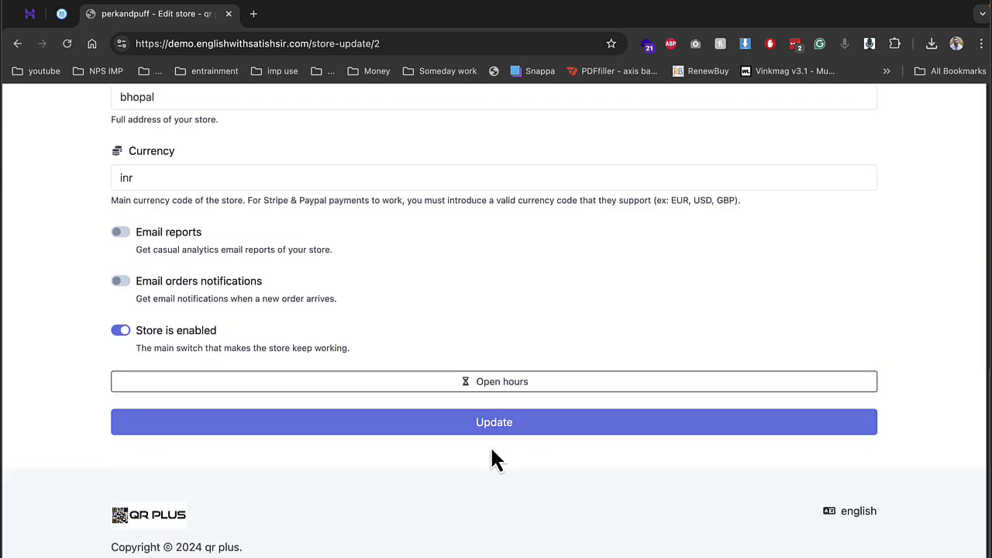
left_click(487, 423)
scroll(354, 408, "down", 4)
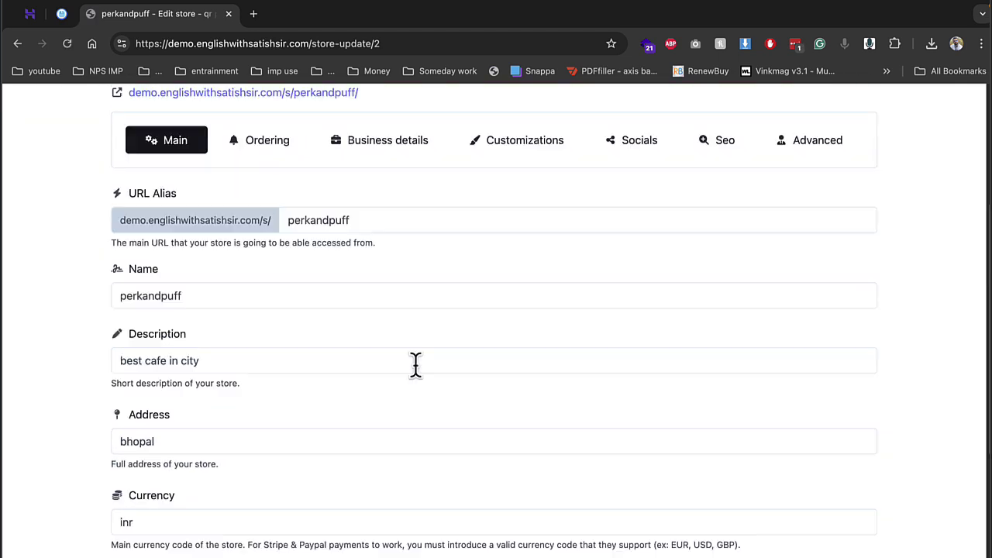
Step: Enable cash on hand / card terminal offline payments and save the store again
left_click(267, 141)
scroll(205, 334, "down", 10)
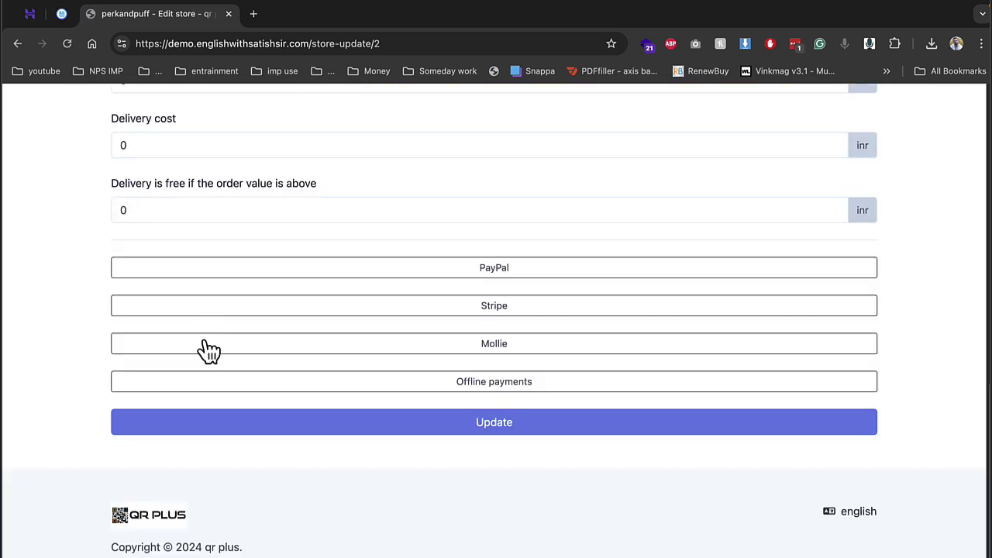
left_click(310, 390)
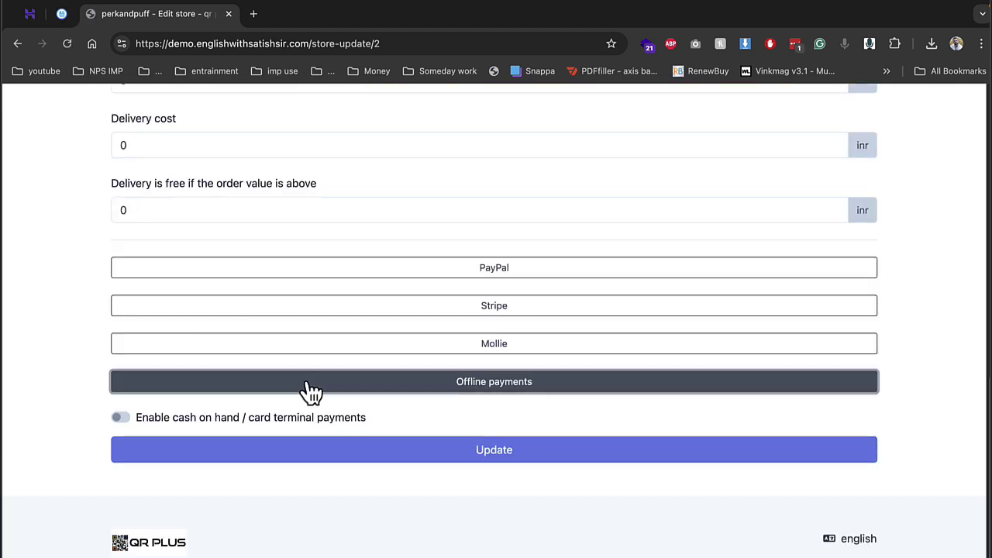
left_click(121, 417)
left_click(248, 457)
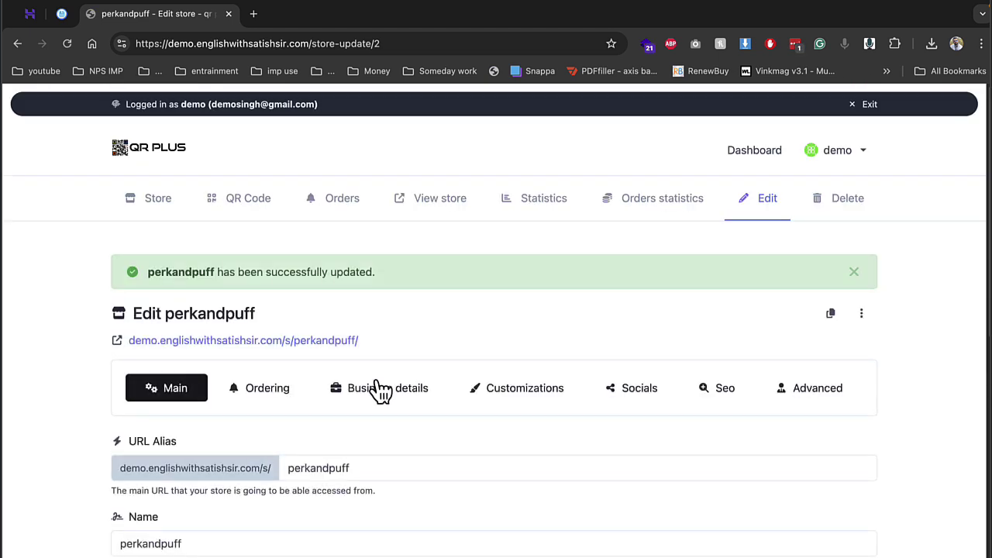
Step: Set Enable Invoices System to Yes in perkandpuff's business details
scroll(256, 408, "down", 3)
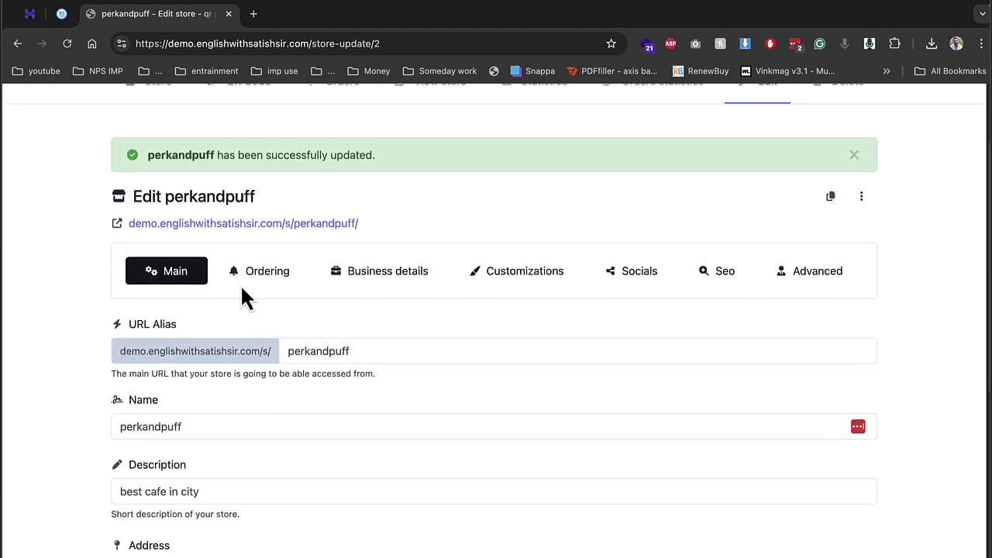
left_click(262, 282)
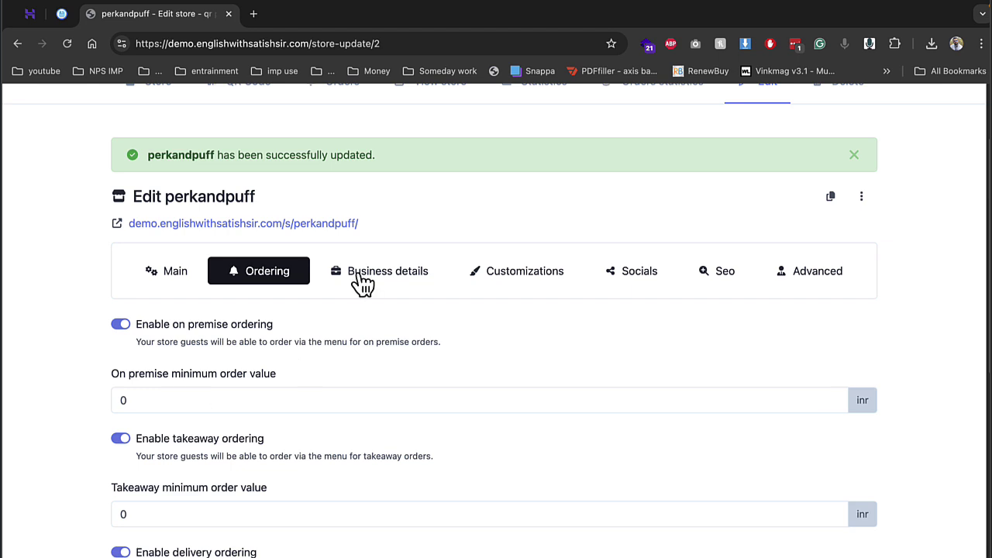
left_click(368, 275)
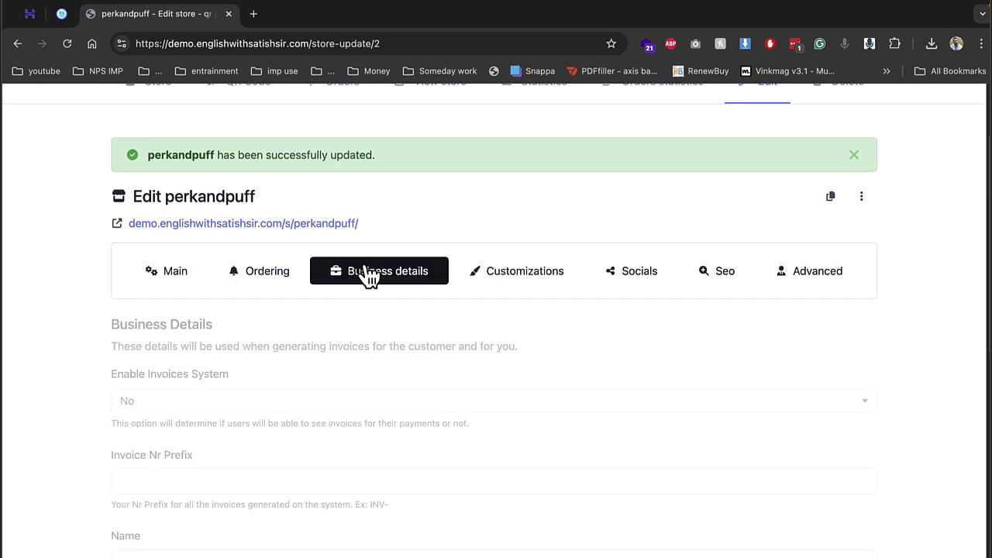
left_click(236, 409)
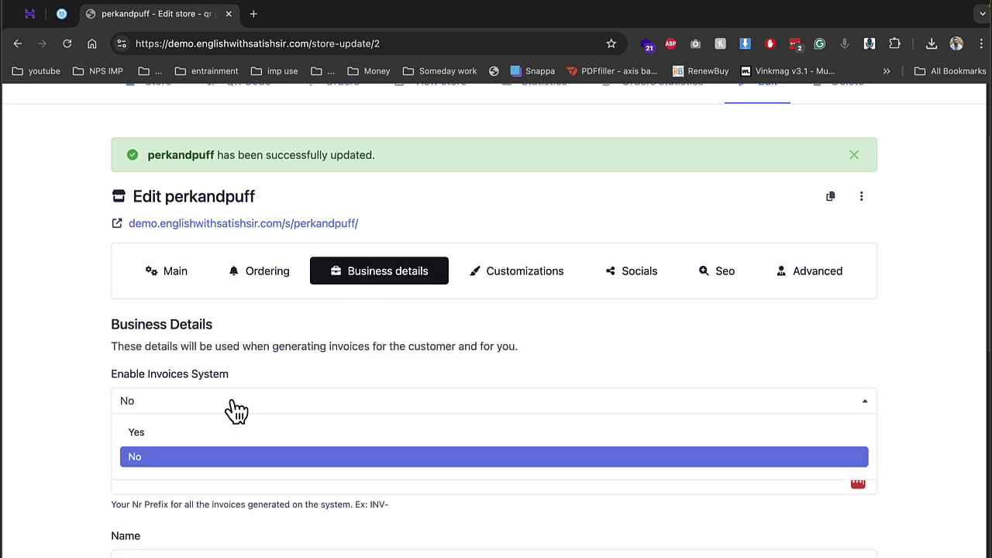
left_click(219, 432)
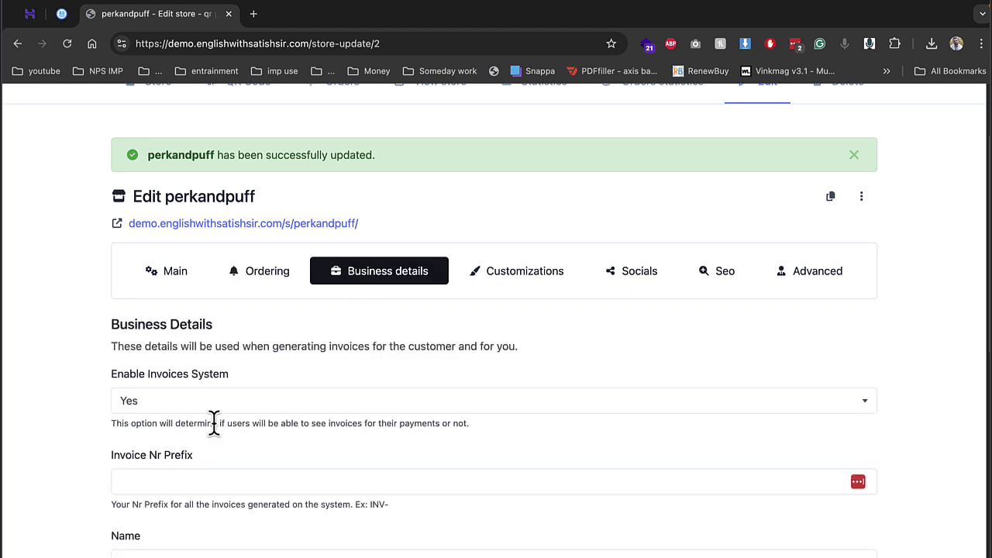
Step: Paste 'perkandpuff' as the invoice number prefix and save the business details
left_click(231, 482)
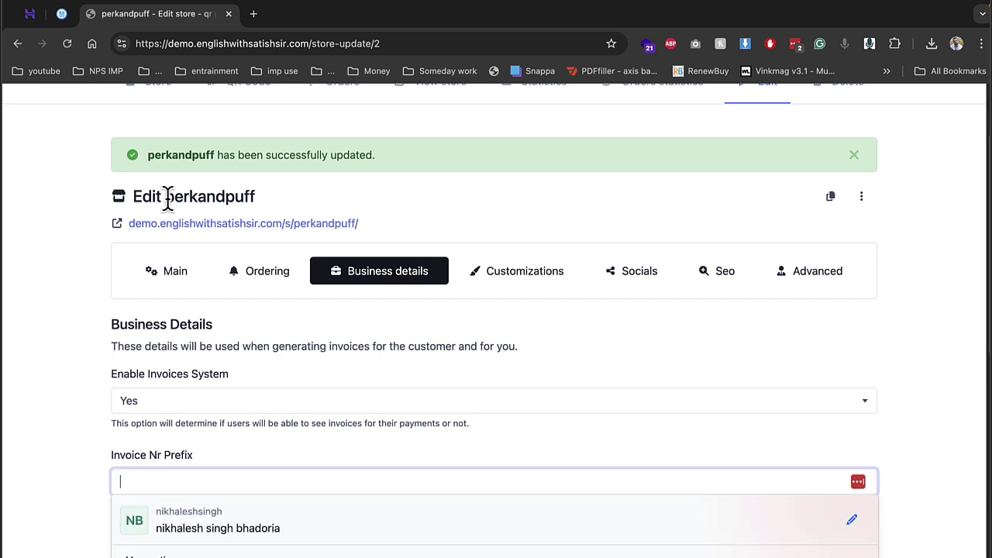
left_click_drag(168, 197, 279, 218)
key("ctrl+c")
left_click(200, 500)
left_click(212, 476)
key("ctrl+v")
scroll(354, 471, "down", 6)
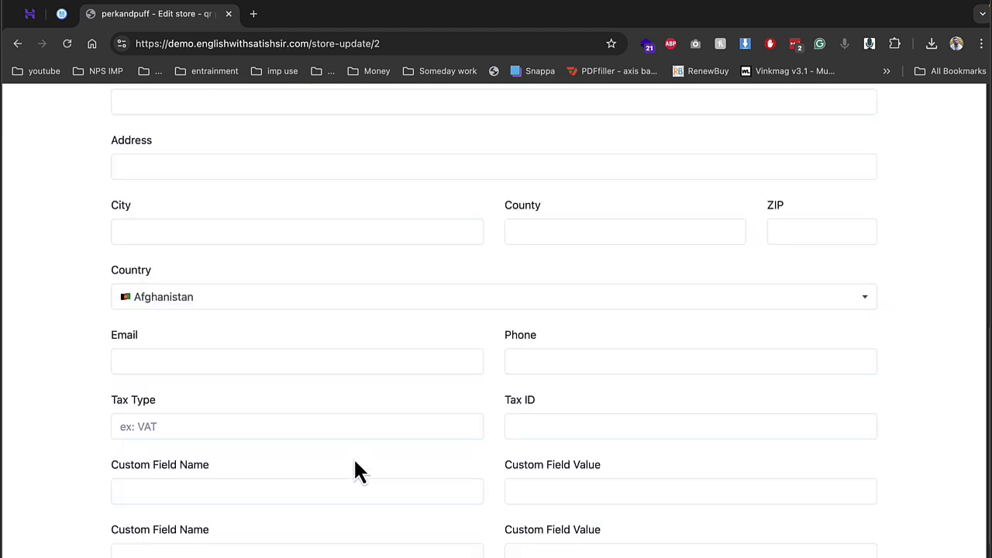
key("Return")
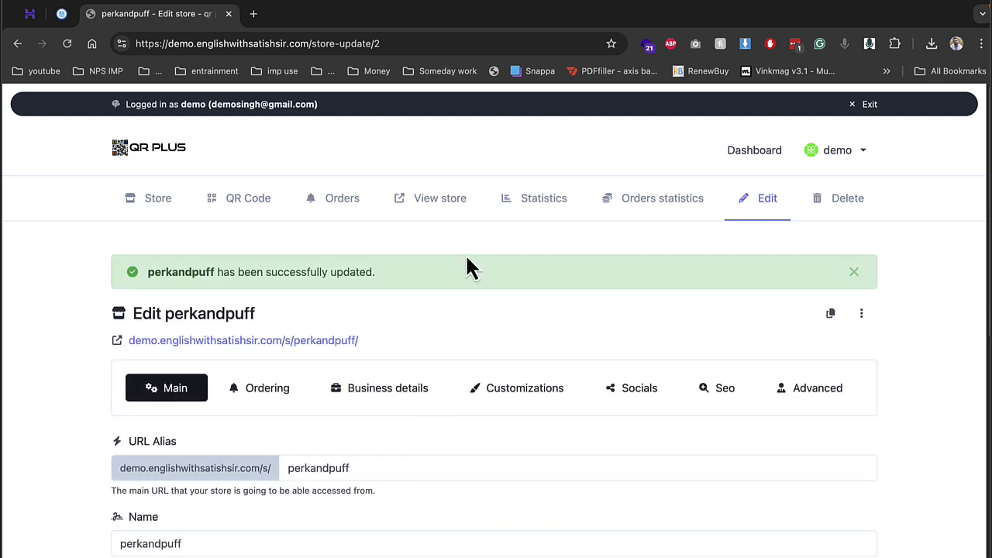
Step: Upload images.png as the perkandpuff store logo and save the store
left_click(511, 389)
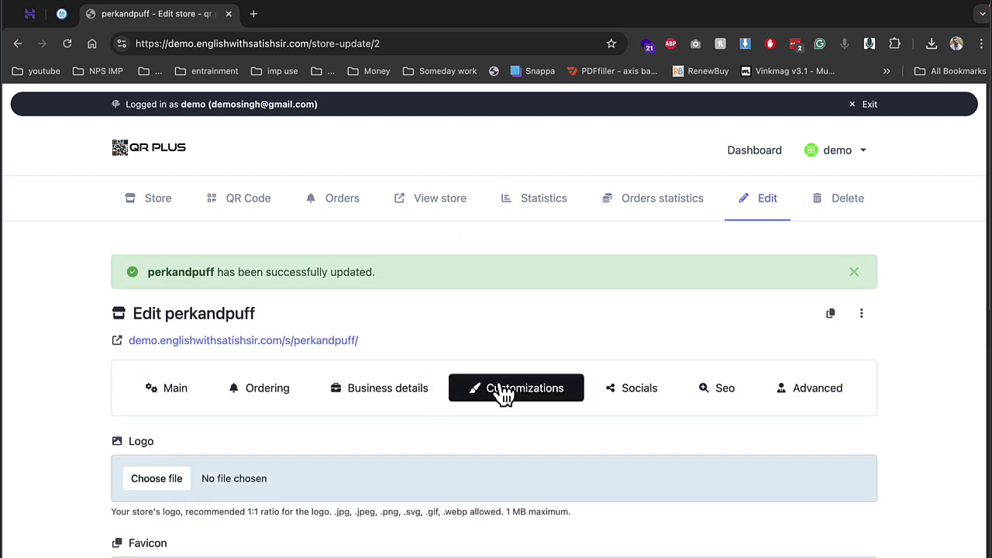
scroll(503, 398, "down", 2)
left_click(165, 363)
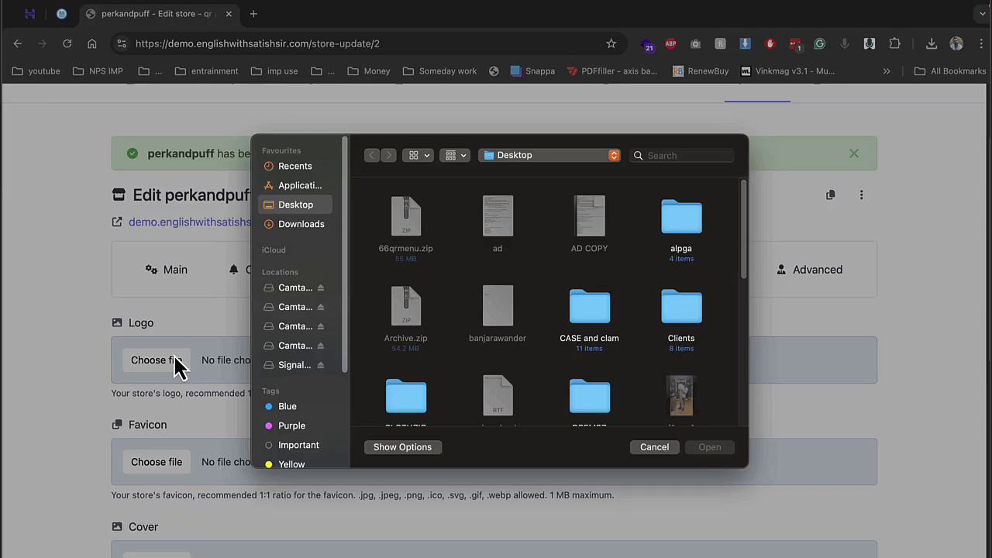
scroll(558, 334, "down", 3)
double_click(500, 330)
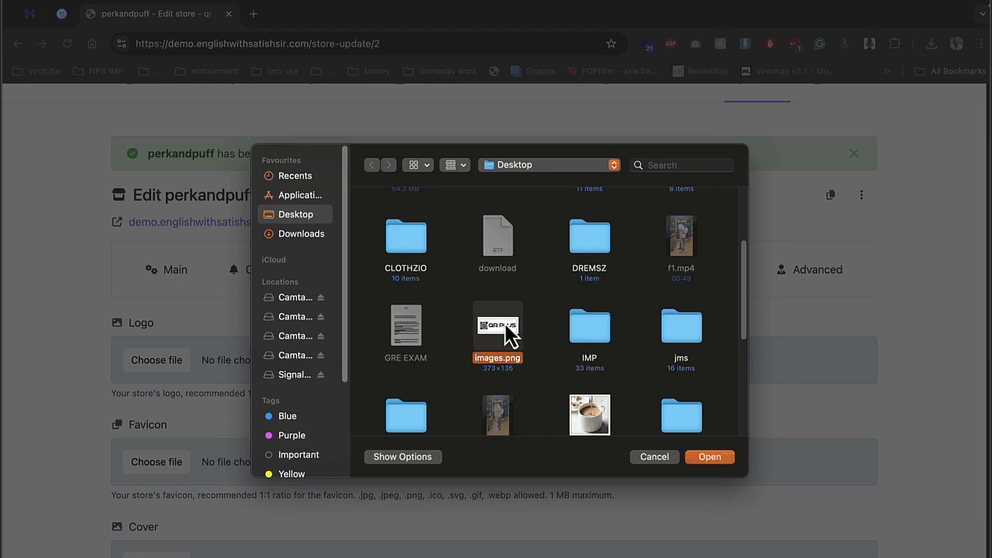
scroll(450, 403, "down", 15)
left_click(462, 426)
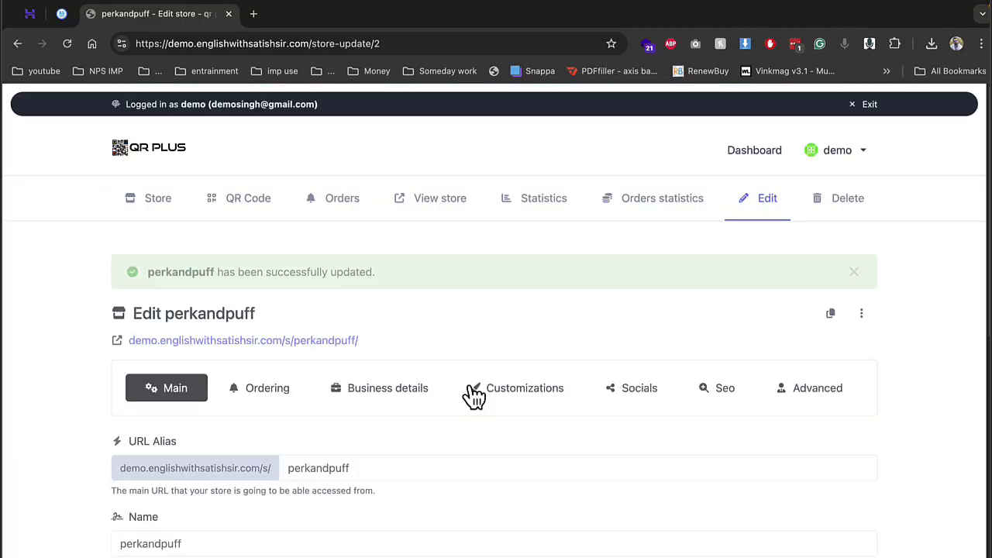
left_click(413, 394)
scroll(427, 409, "down", 8)
left_click(435, 447)
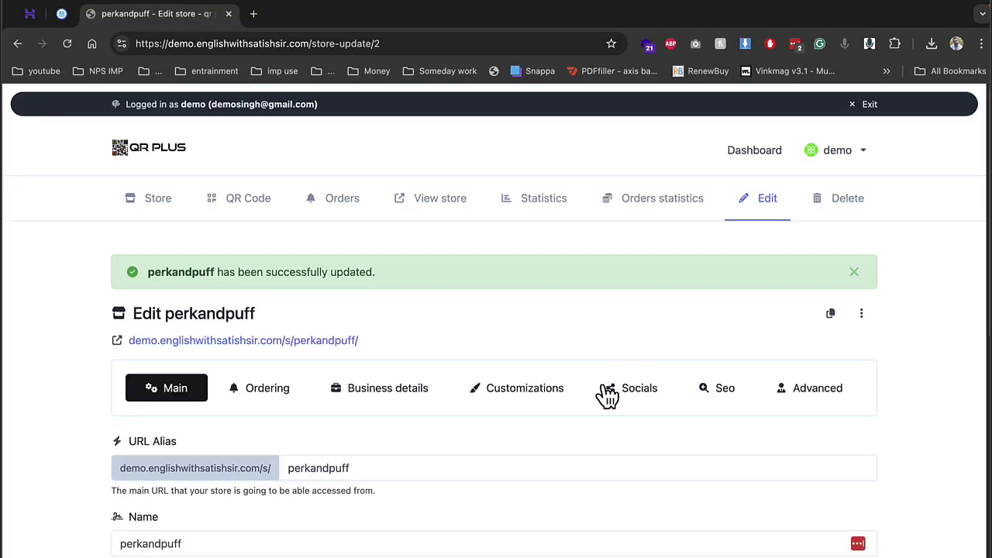
Step: Add the store's contact phone number in Socials, save, and recheck it
left_click(644, 398)
scroll(272, 399, "down", 3)
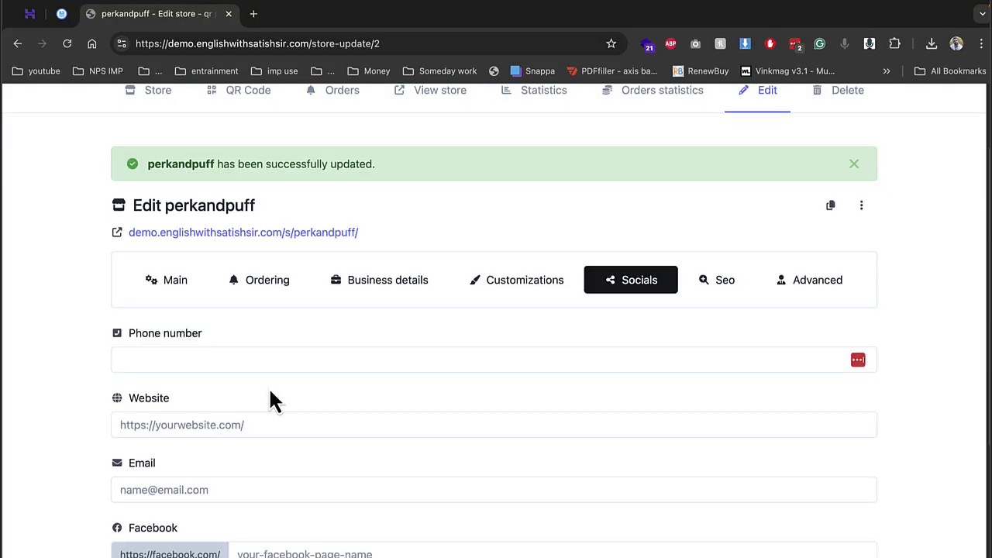
left_click(241, 358)
type("4234234234")
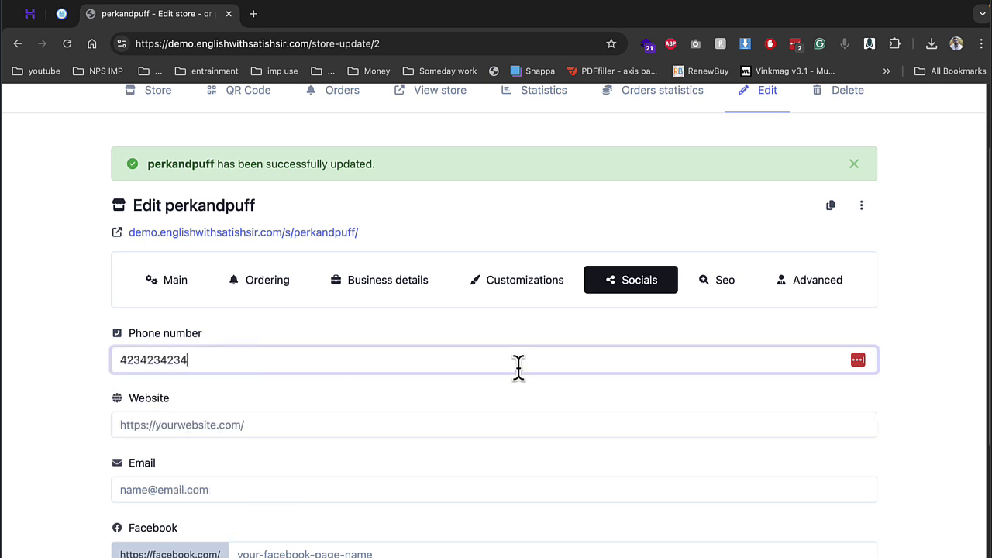
scroll(519, 370, "down", 3)
left_click(428, 474)
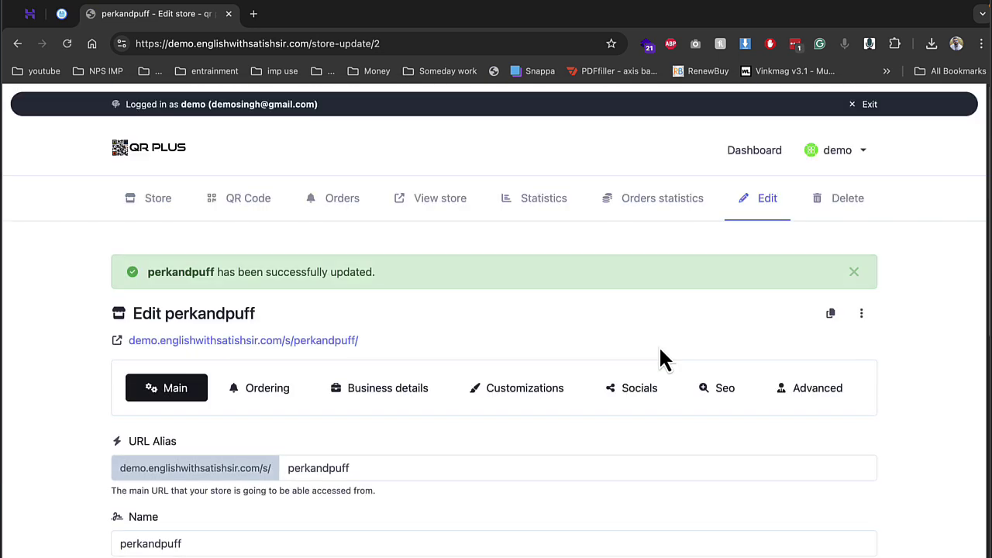
scroll(361, 465, "down", 2)
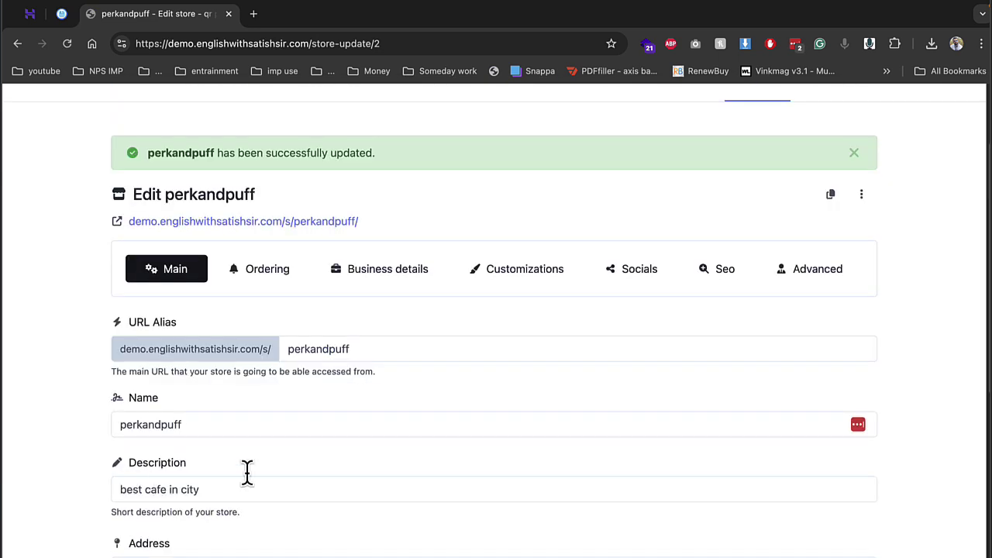
left_click(640, 269)
scroll(299, 376, "down", 2)
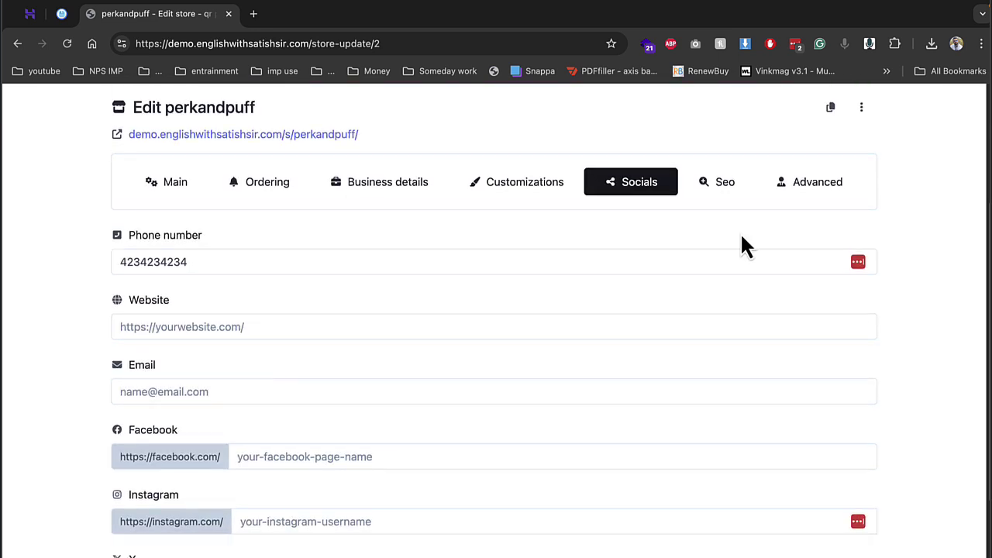
scroll(604, 281, "up", 2)
Step: From the public perkandpuff store menu, add spl tea to the cart and view it
left_click(332, 272)
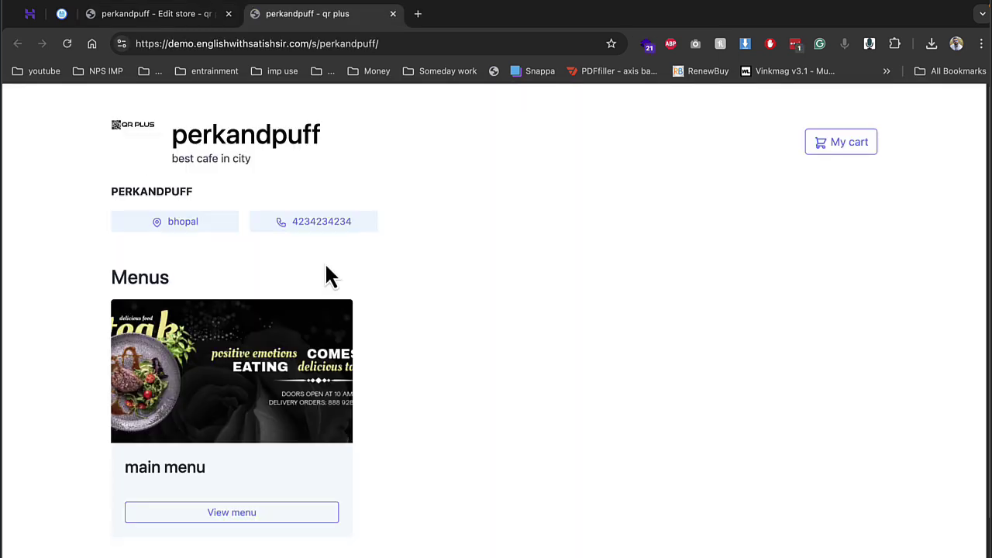
left_click(307, 363)
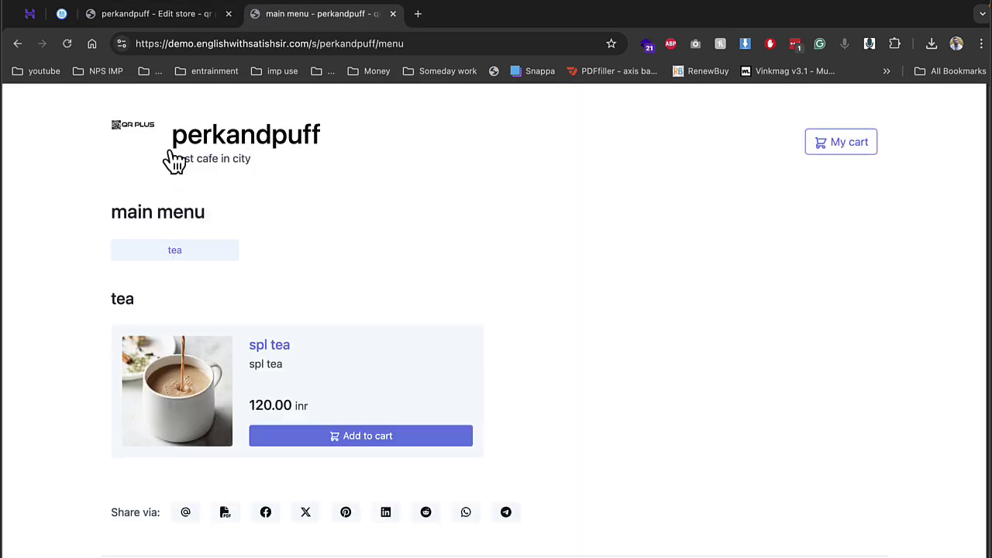
left_click(17, 43)
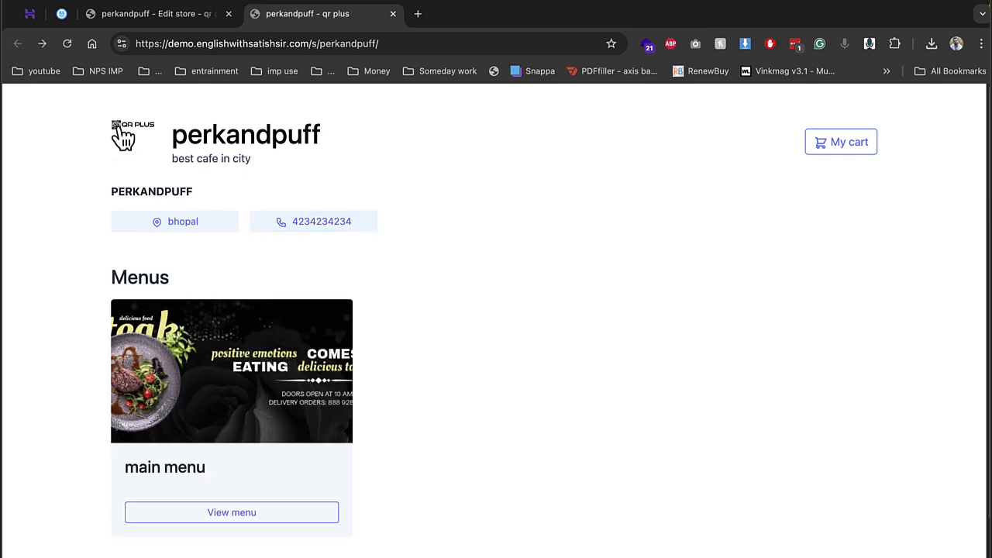
left_click(264, 366)
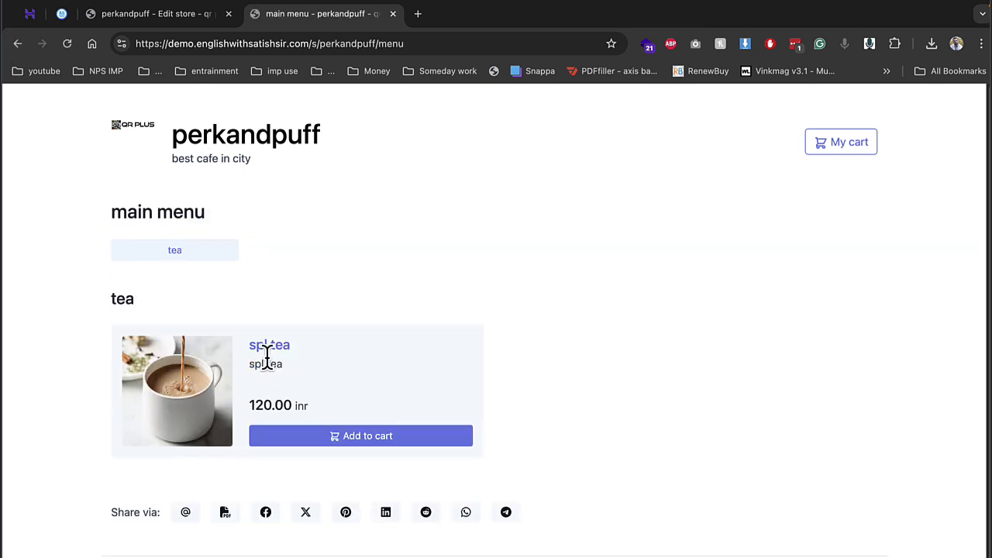
left_click(342, 446)
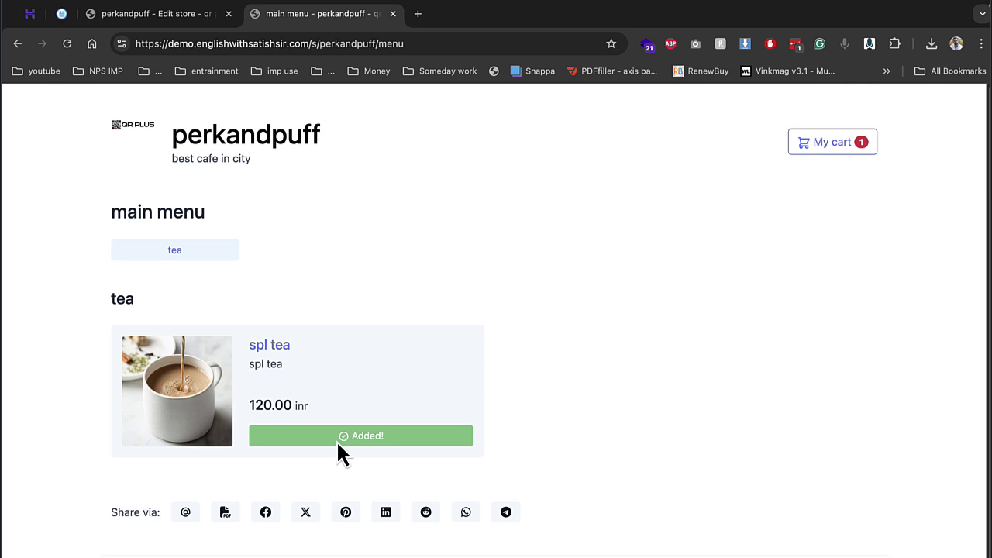
left_click(837, 161)
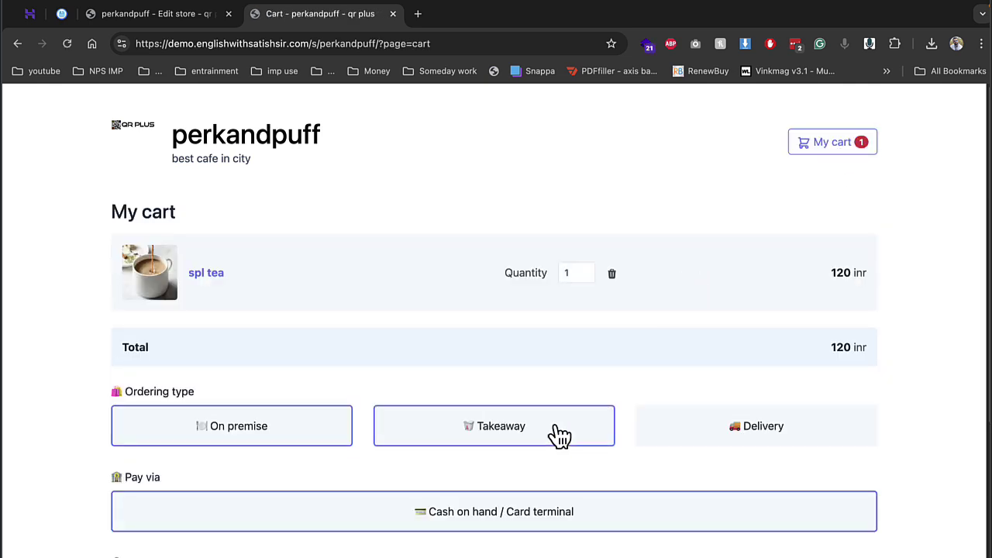
Step: Fill in the customer's full name from suggestions and the order message 'asdas'
scroll(328, 421, "down", 3)
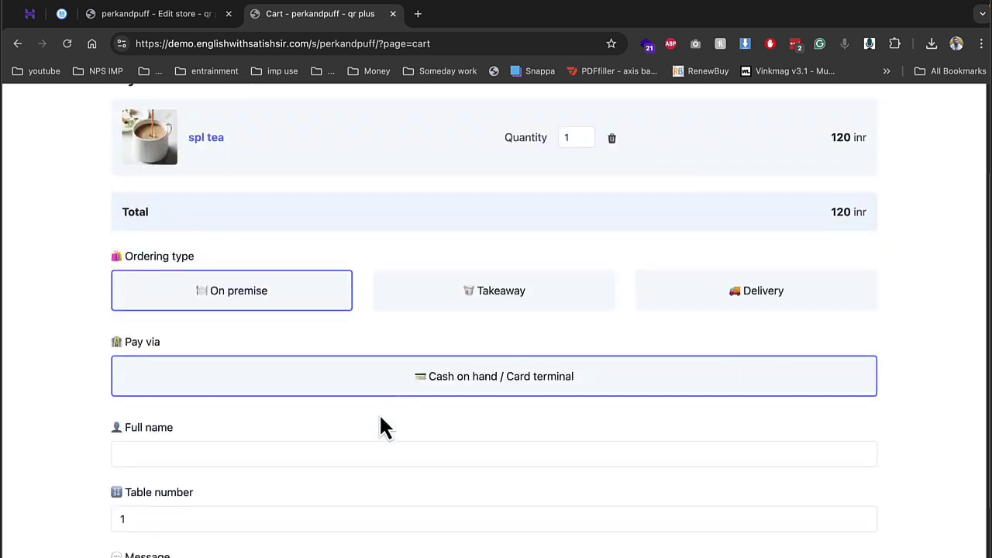
left_click(312, 463)
type("d")
key("Down")
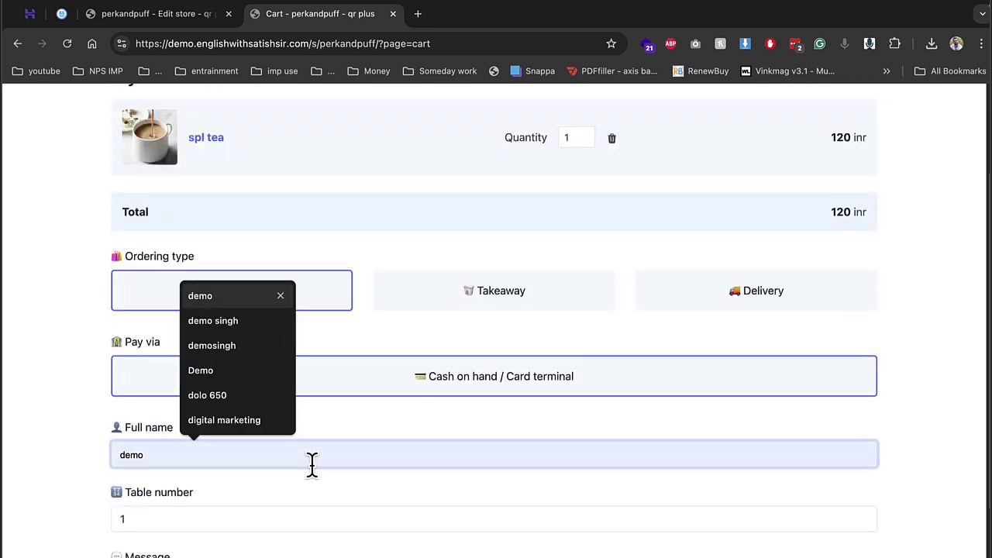
key("Down")
key("Return")
scroll(312, 464, "down", 2)
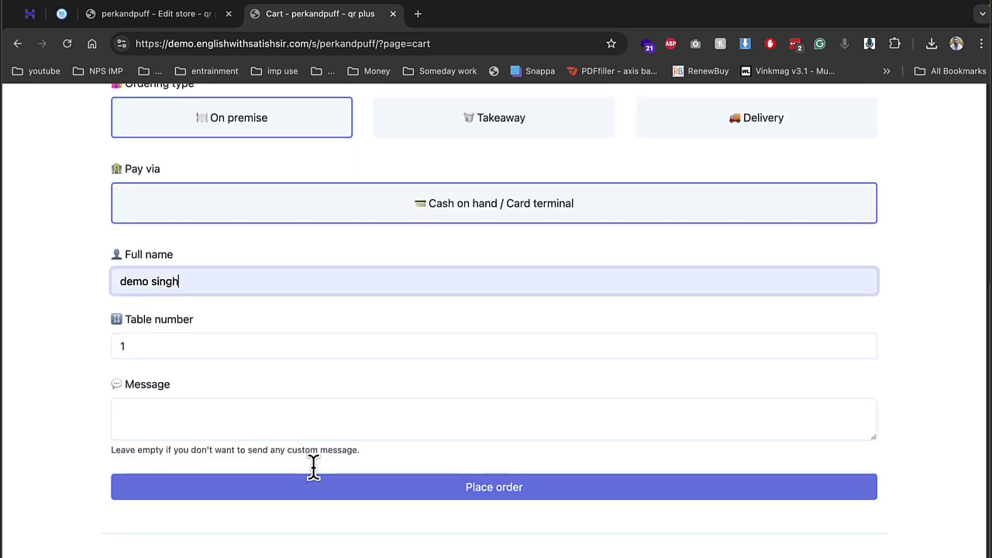
left_click(255, 423)
type("asdas")
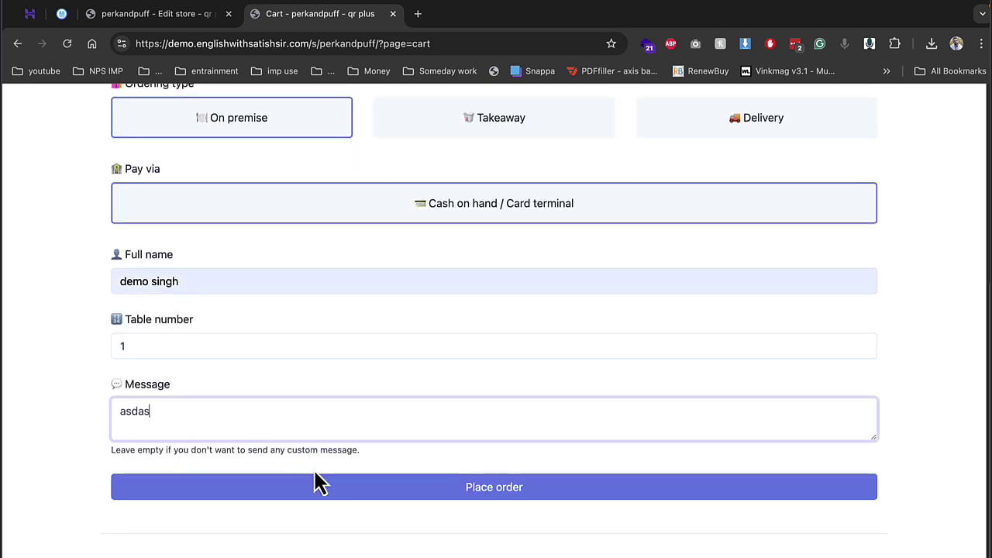
Step: Choose on-premise delivery with cash or card-terminal payment and place the order
left_click(326, 483)
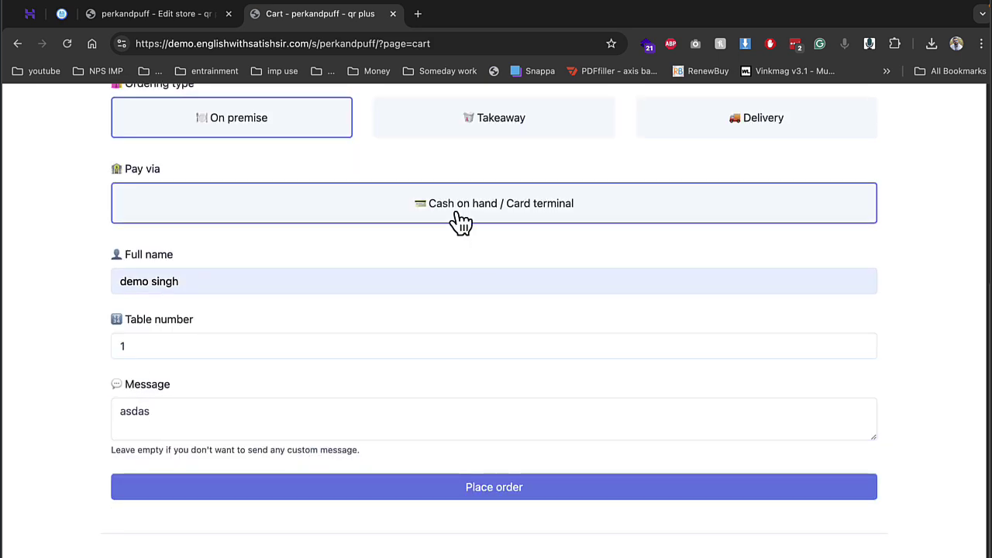
left_click(375, 429)
left_click(277, 288)
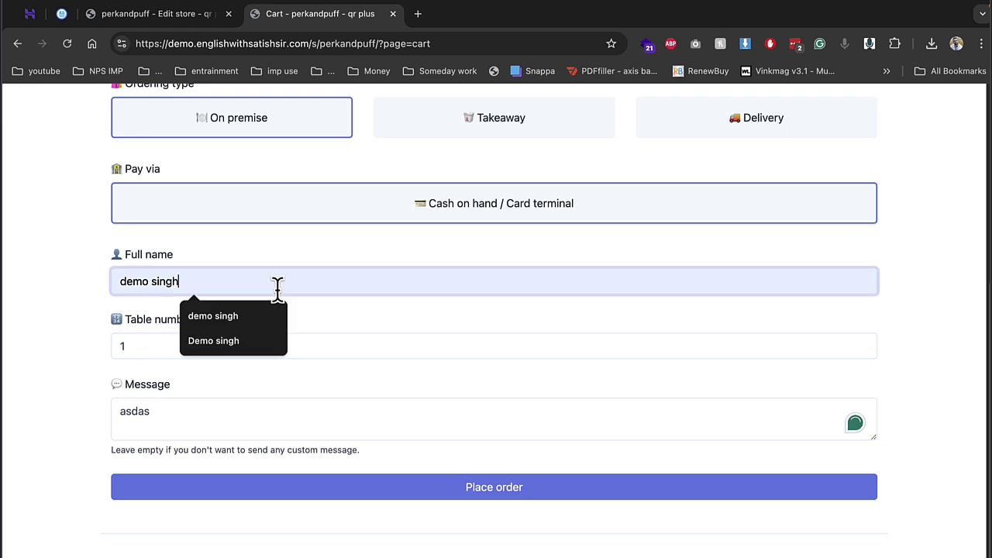
left_click(503, 488)
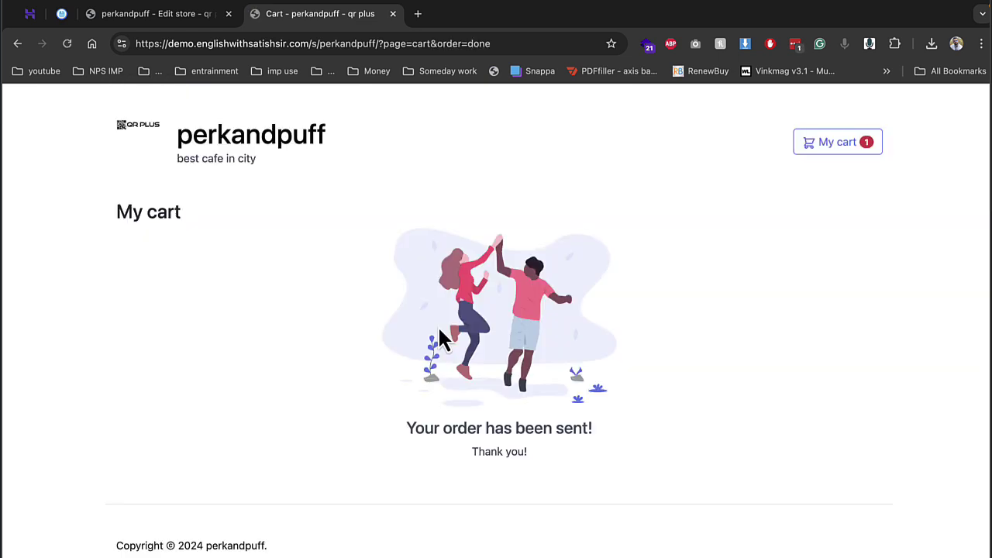
Step: Open Order #1 for spl tea from the store's Orders list and finish it
left_click(392, 14)
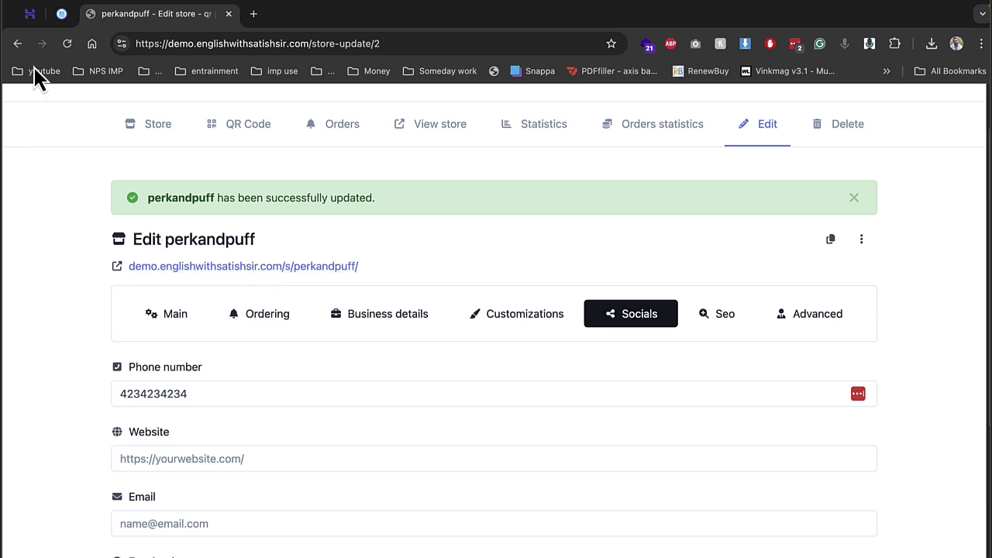
left_click(338, 128)
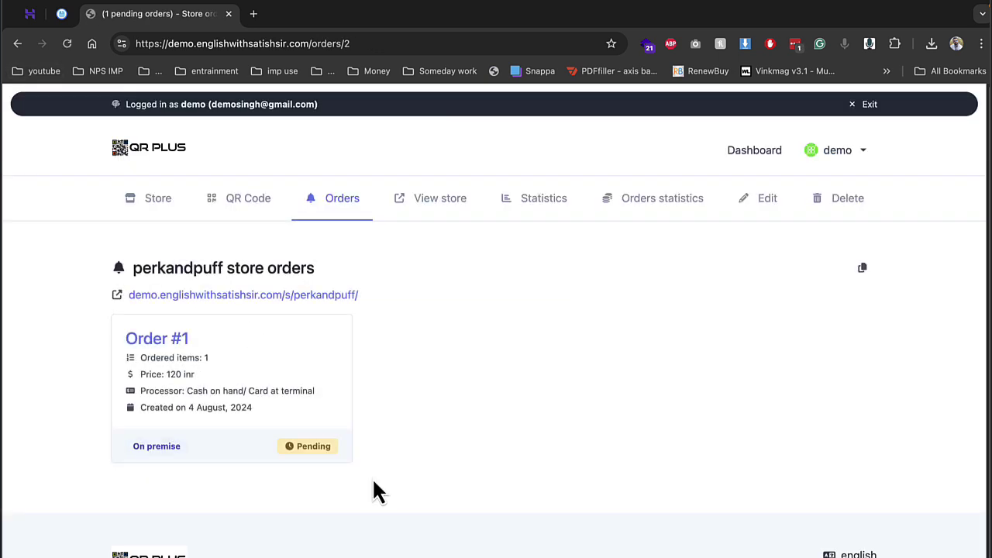
left_click(171, 341)
scroll(474, 367, "down", 2)
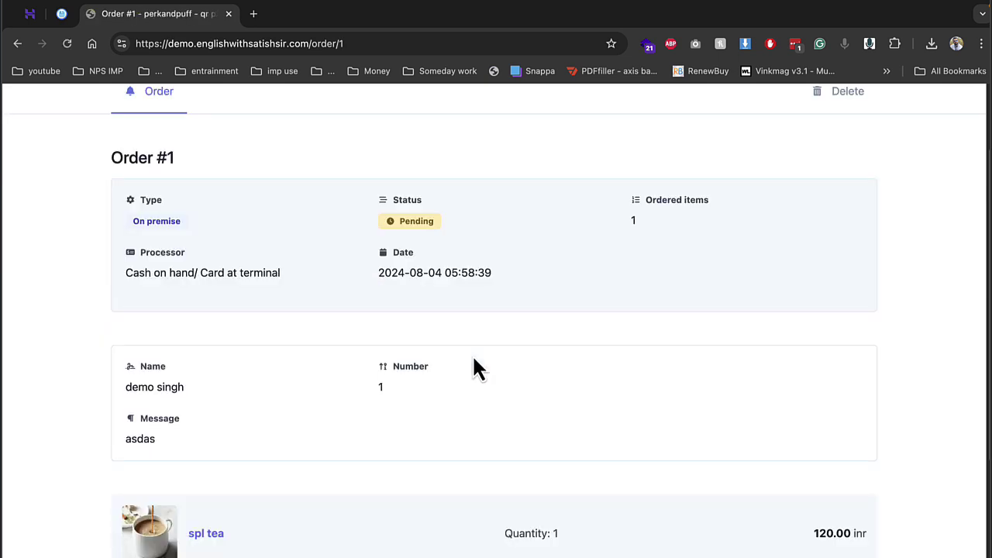
scroll(474, 367, "down", 3)
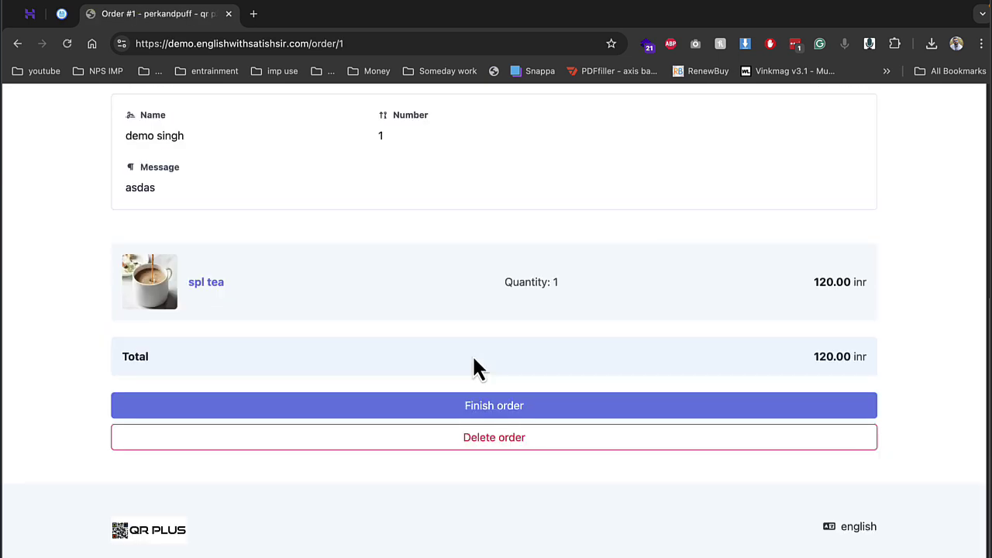
left_click(493, 411)
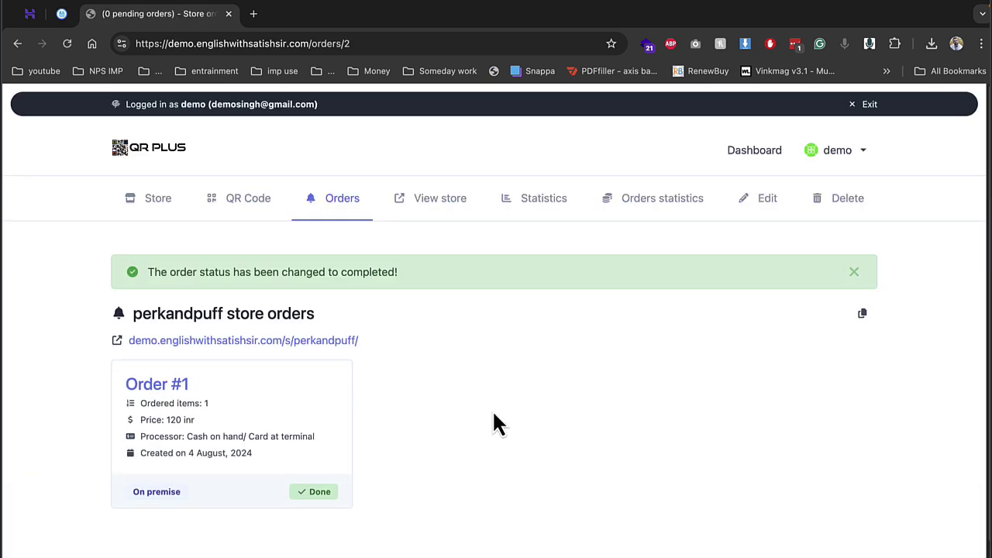